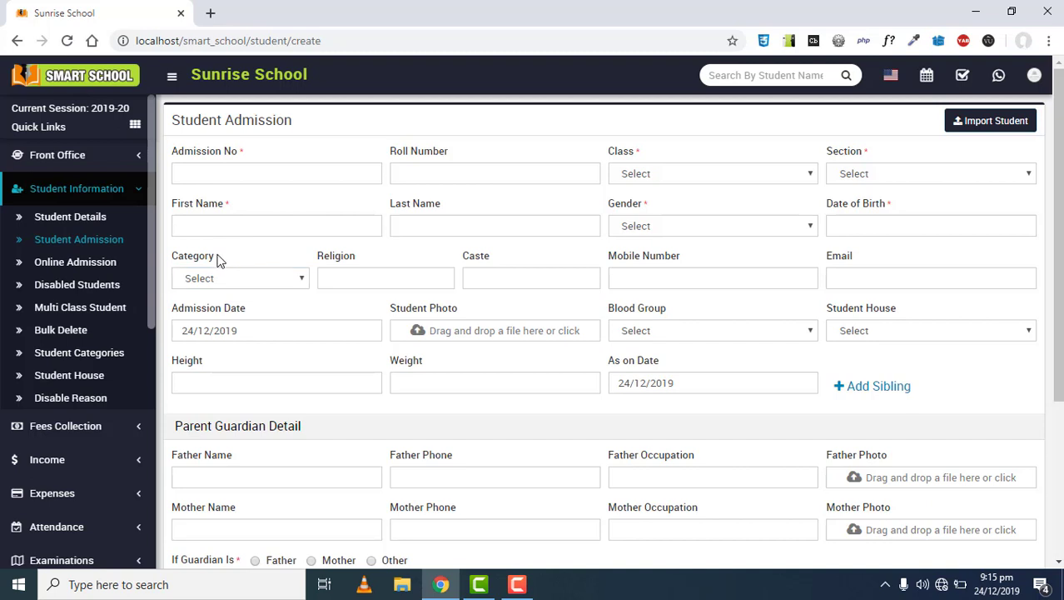
Point out the Category, Student Photo-to-Weight and Admission Date labels on the admission form
left_click_drag(218, 260, 171, 261)
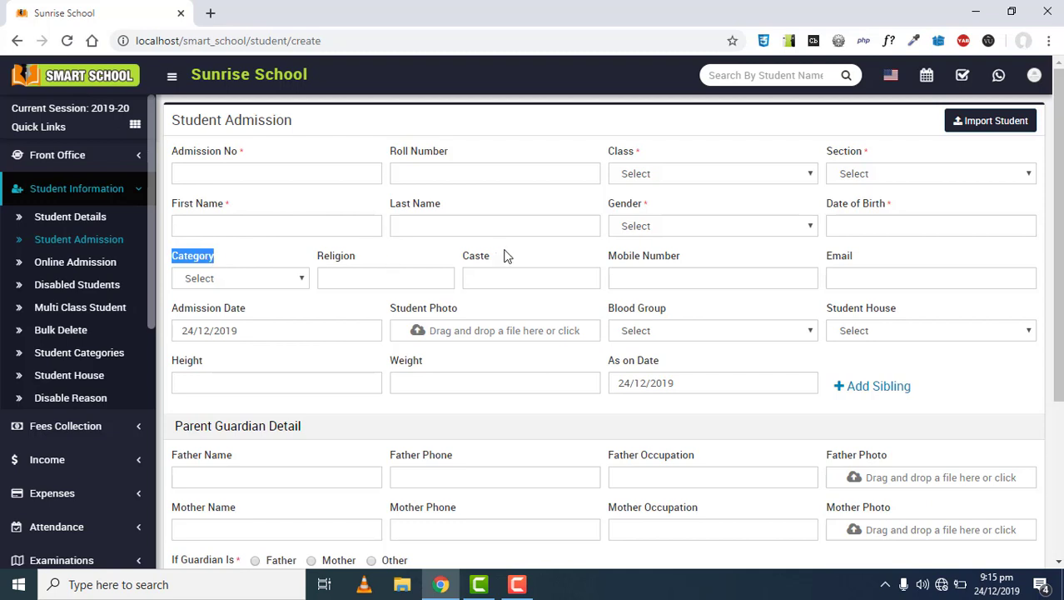
left_click_drag(464, 260, 518, 257)
scroll(518, 260, "down", 1)
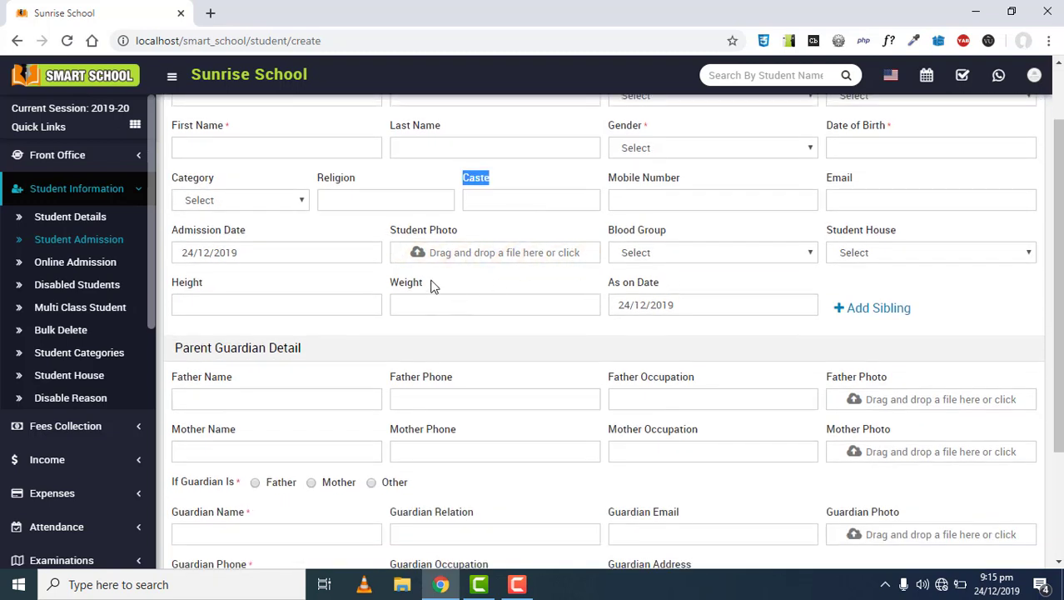
left_click_drag(431, 286, 384, 281)
left_click(268, 291)
left_click_drag(922, 229, 991, 239)
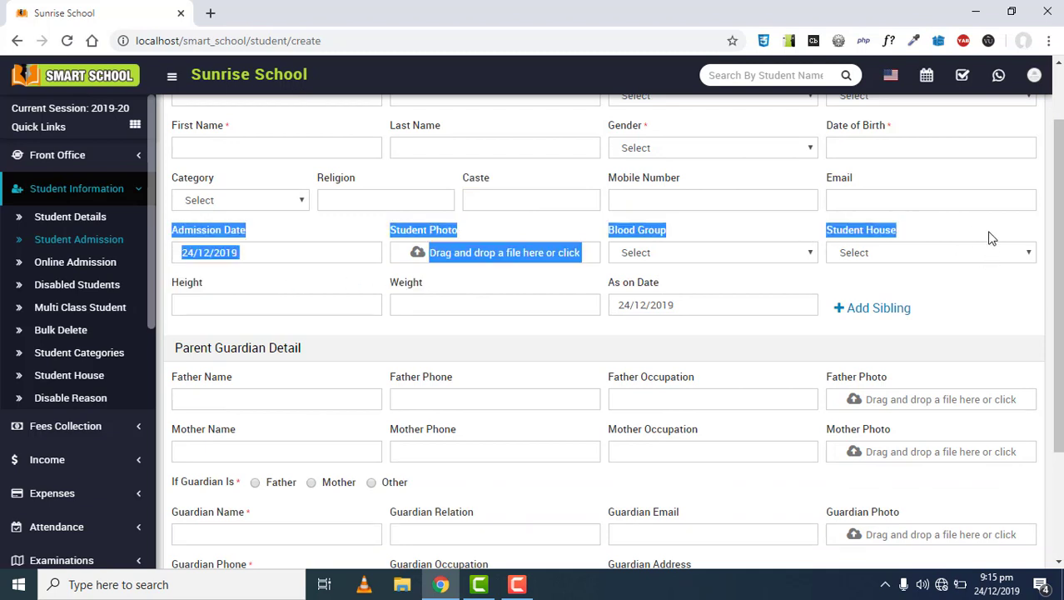
left_click(909, 254)
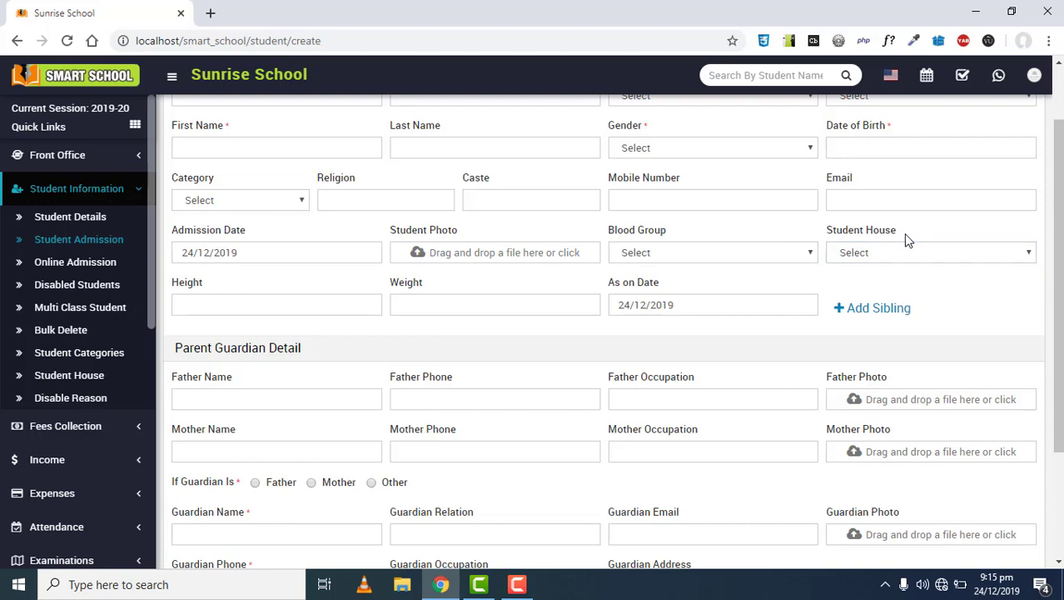
scroll(749, 325, "down", 2)
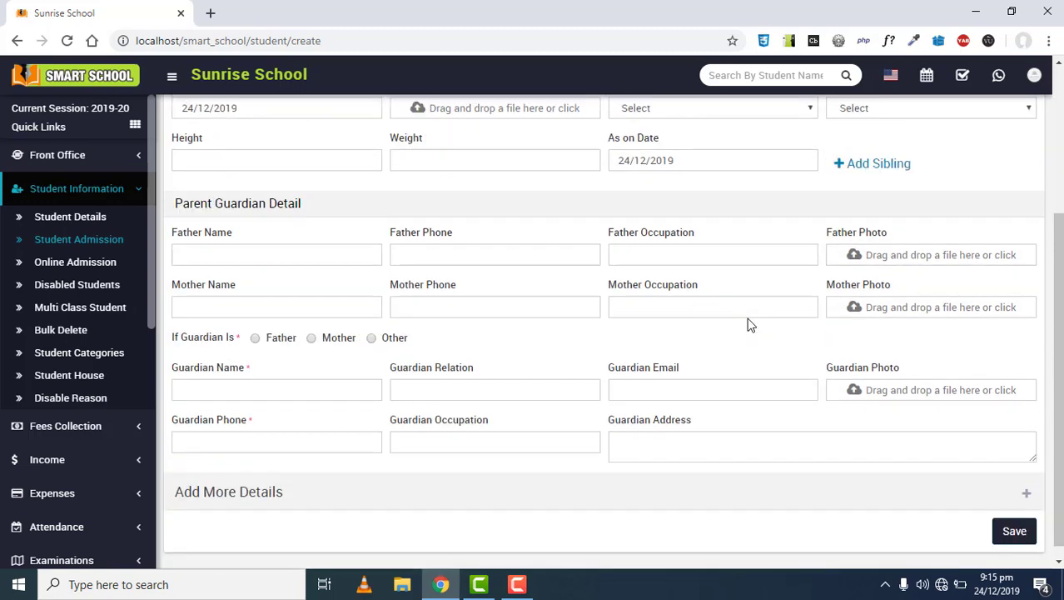
scroll(642, 226, "up", 3)
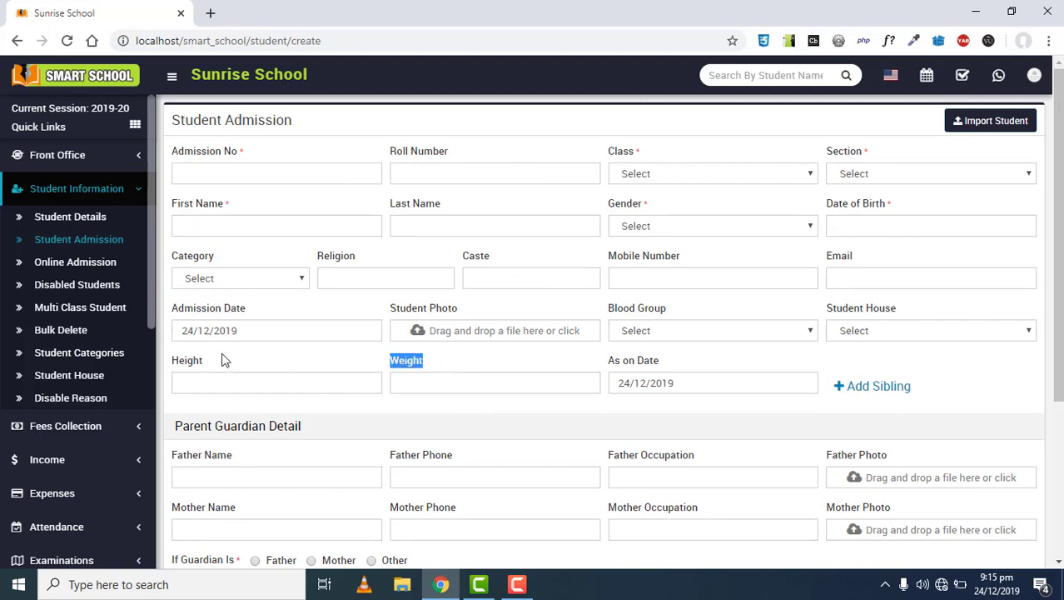
Point out the Admission Date value and the Weight label on the admission form
left_click_drag(210, 331, 211, 363)
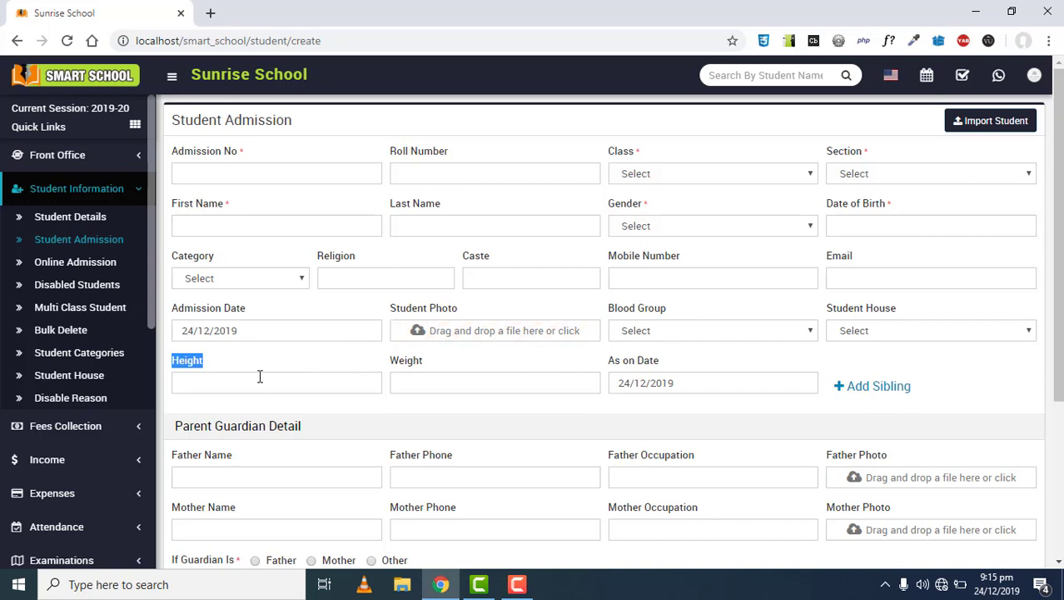
left_click_drag(420, 363, 396, 372)
left_click(440, 361)
left_click(437, 367)
left_click_drag(427, 364, 395, 371)
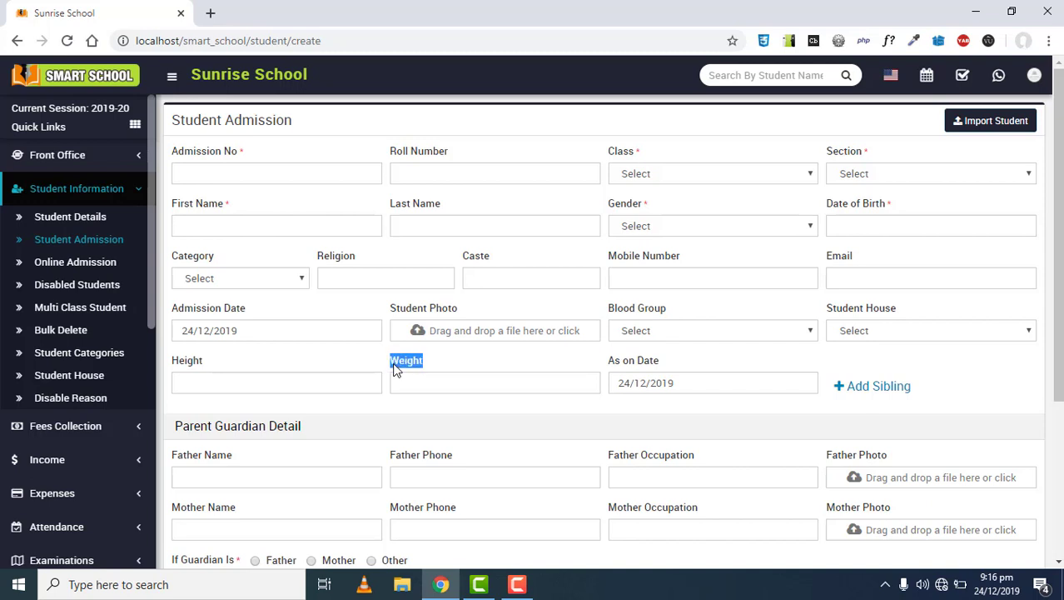
left_click(434, 362)
scroll(497, 351, "down", 3)
scroll(299, 335, "up", 3)
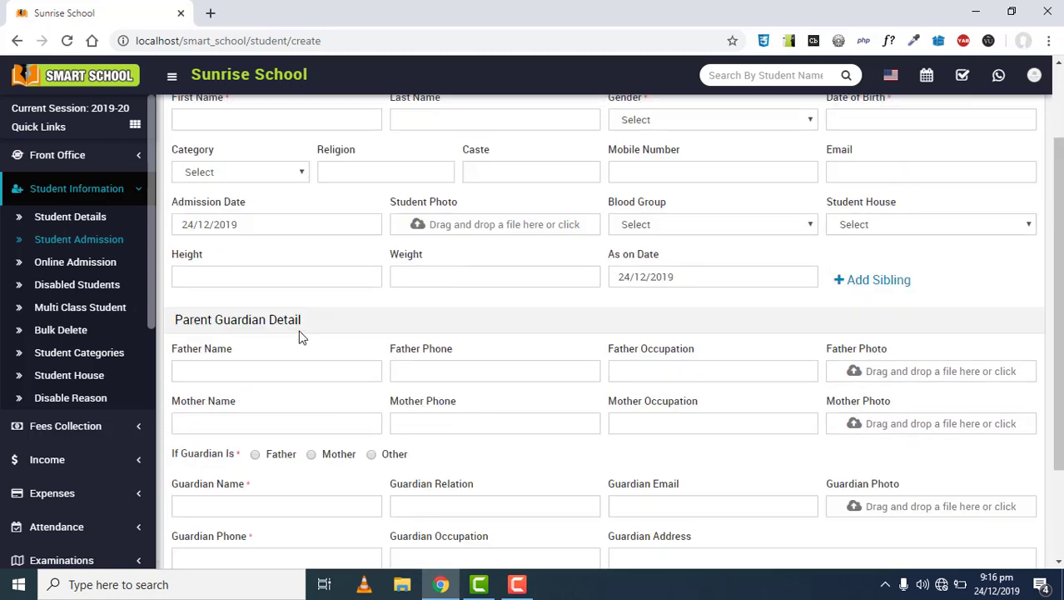
Go to Human Resource > Staff Directory and start adding a new staff member
left_click(104, 189)
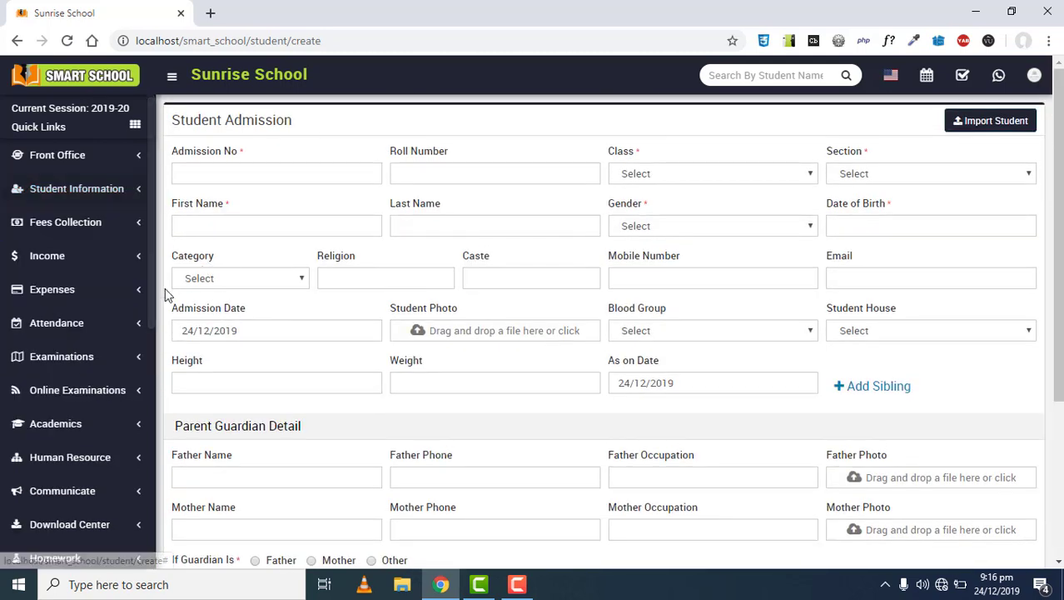
scroll(86, 379, "down", 3)
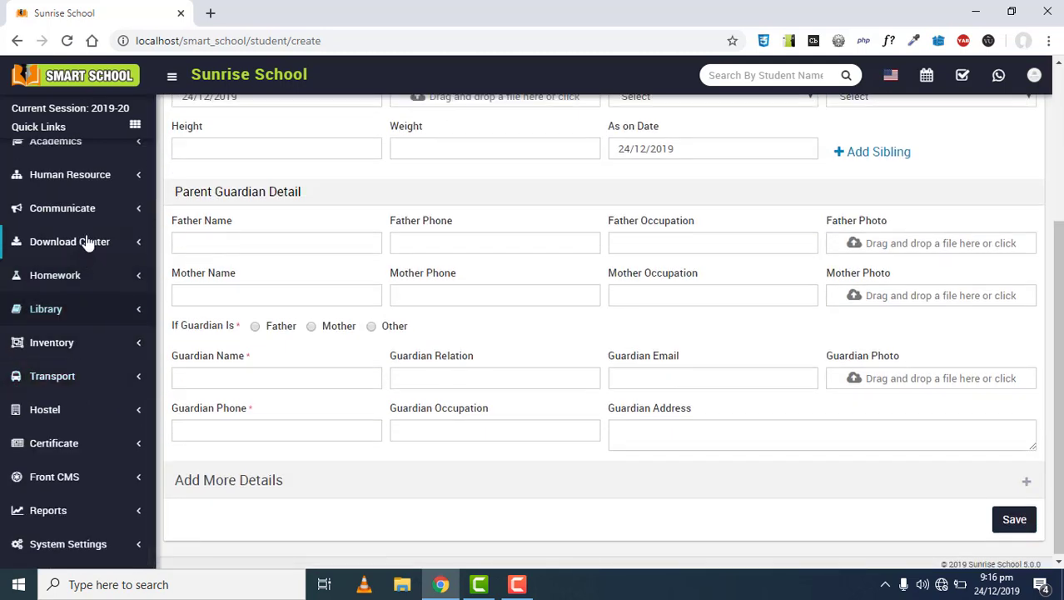
left_click(105, 184)
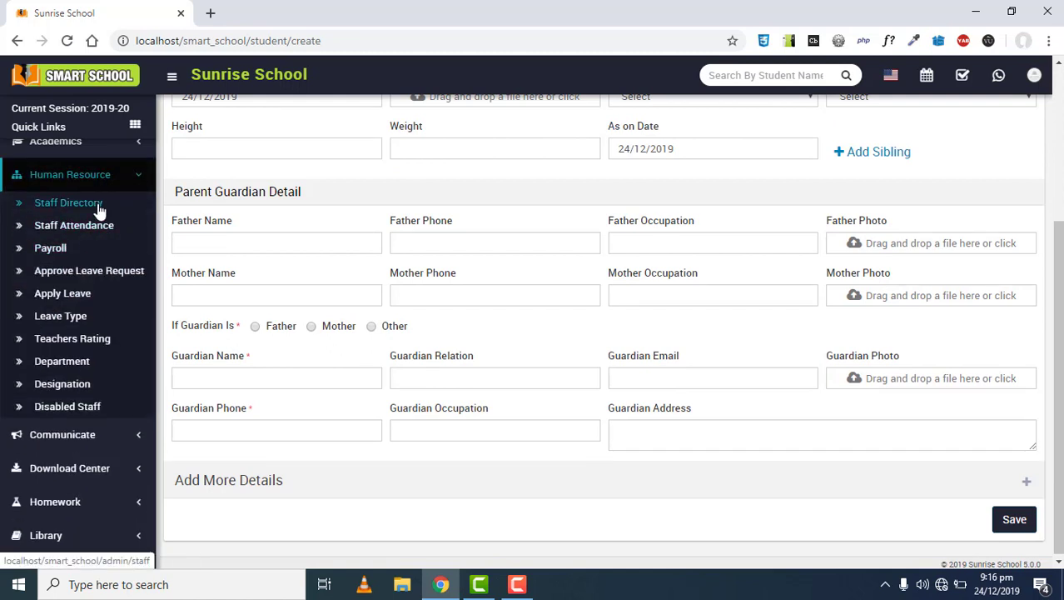
left_click(98, 207)
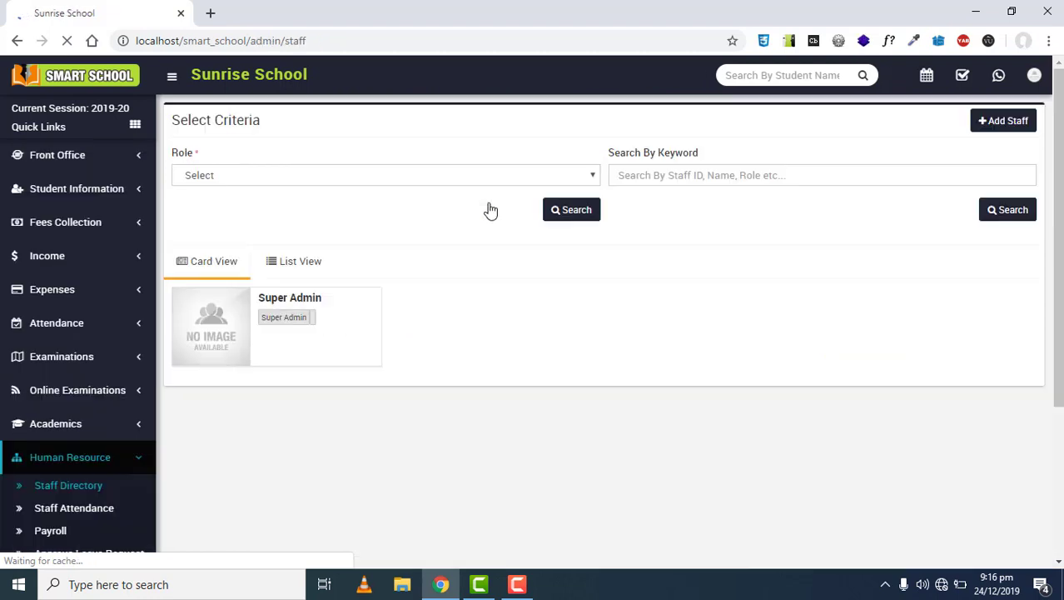
left_click(1007, 137)
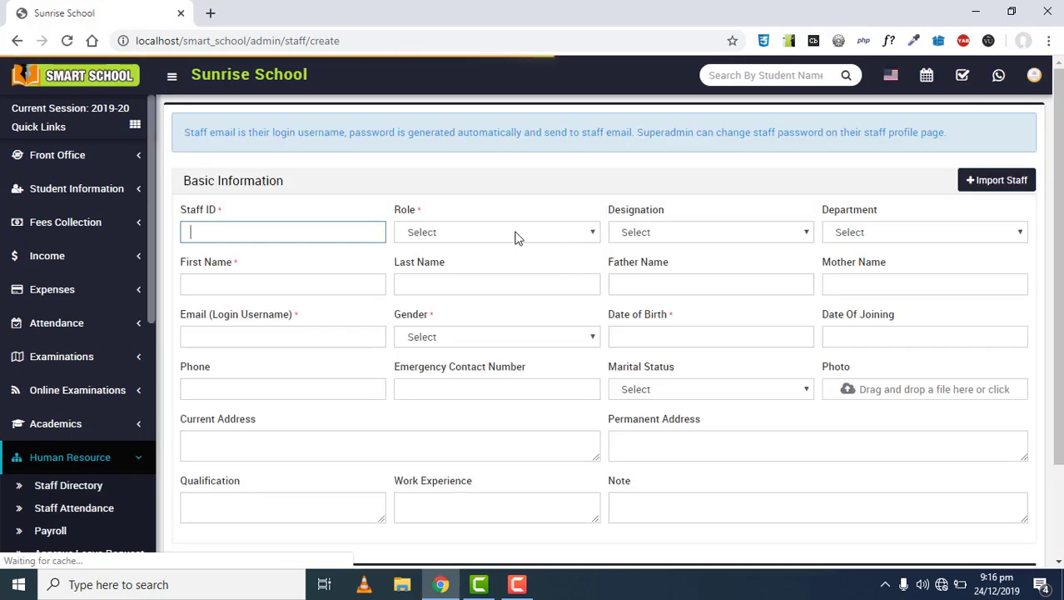
scroll(515, 235, "down", 1)
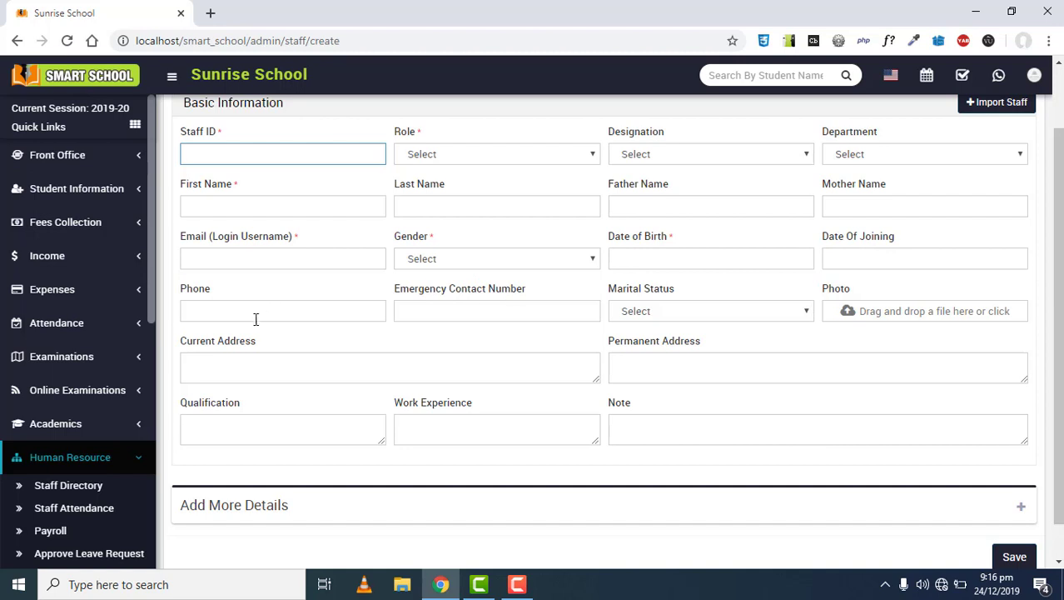
scroll(386, 375, "down", 1)
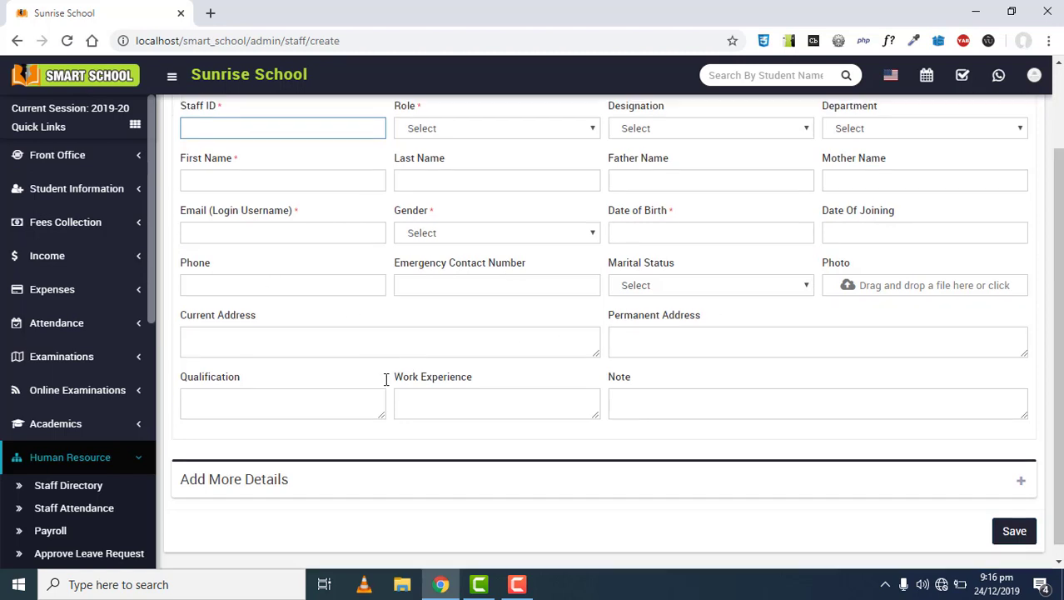
scroll(464, 381, "up", 1)
scroll(443, 371, "up", 1)
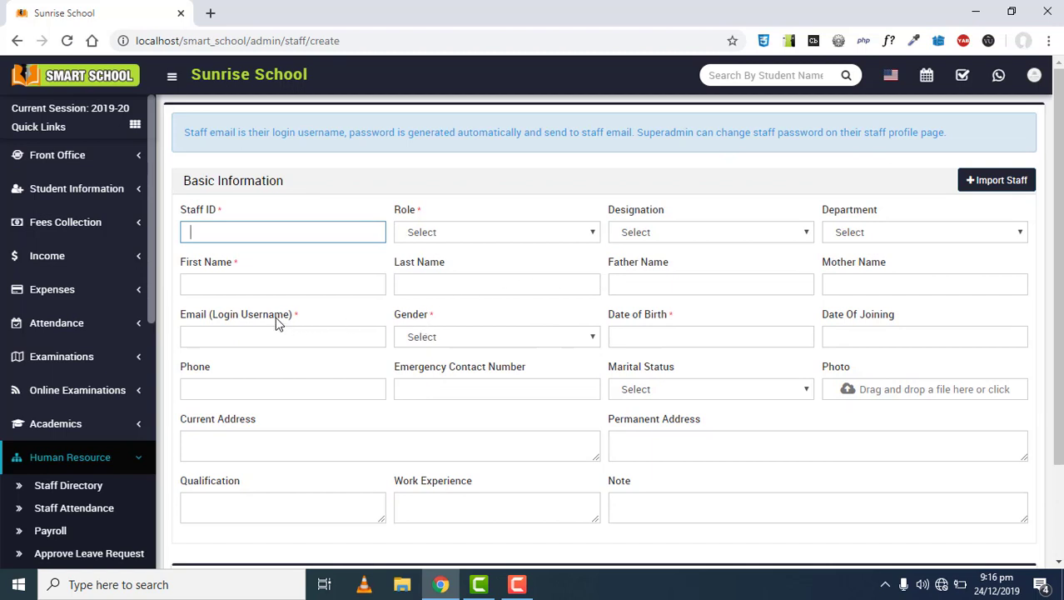
scroll(223, 329, "down", 2)
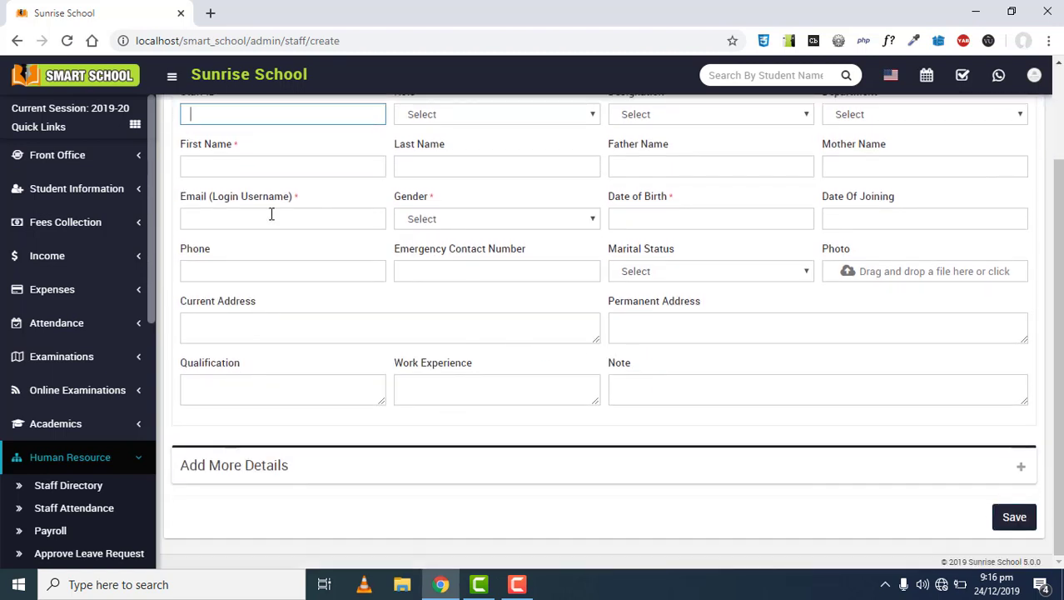
scroll(209, 204, "up", 2)
left_click_drag(220, 208, 181, 209)
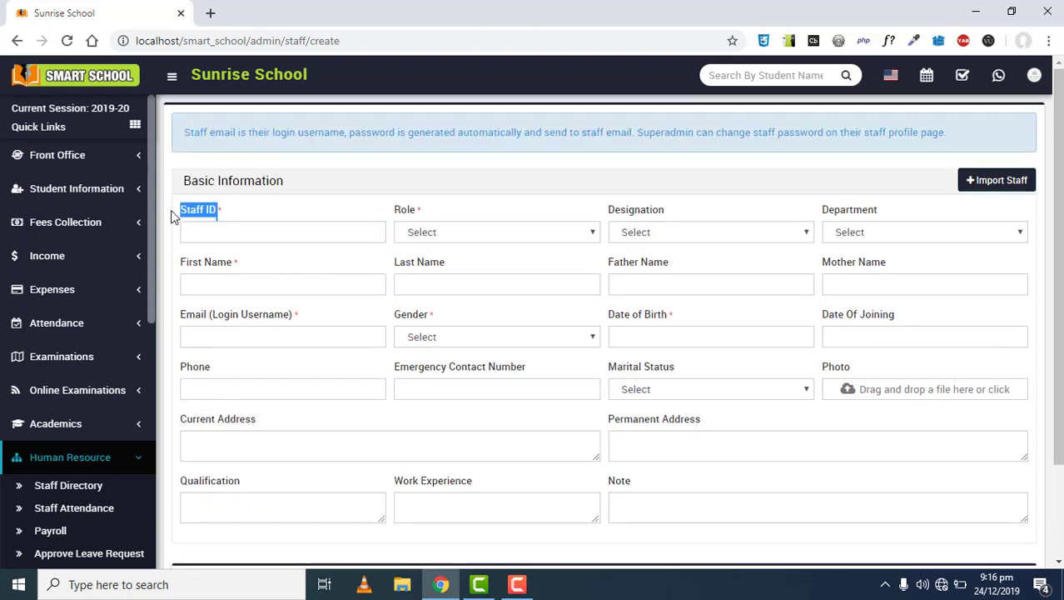
scroll(533, 371, "down", 1)
left_click_drag(703, 341, 583, 340)
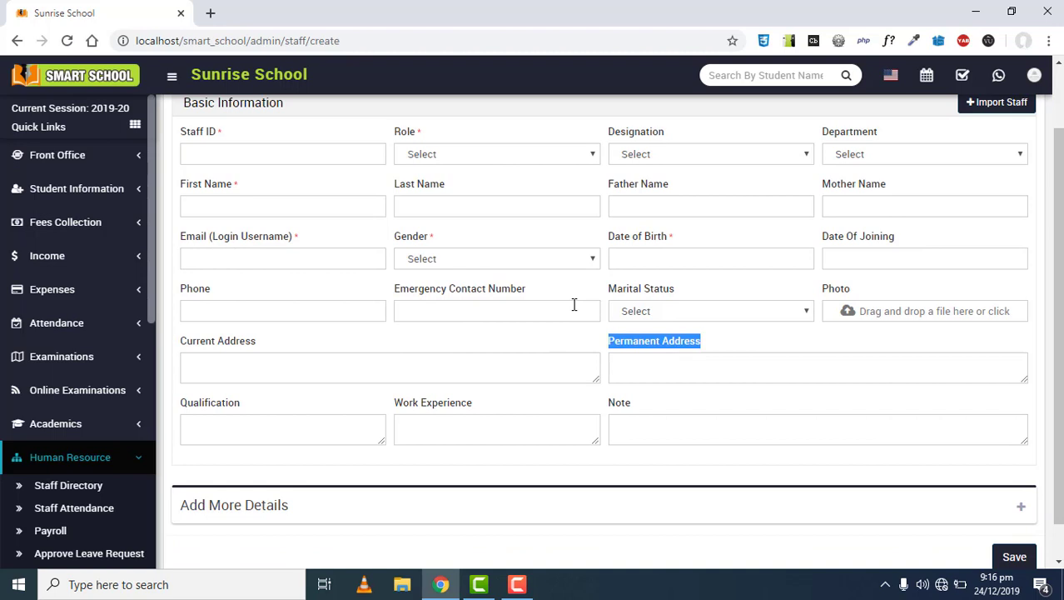
scroll(542, 356, "down", 1)
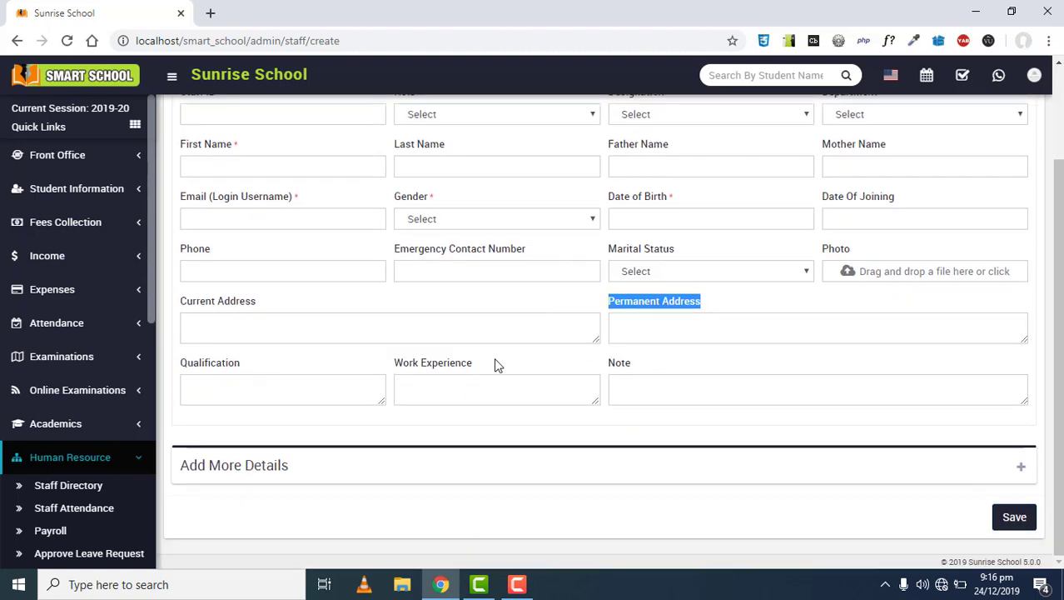
left_click_drag(495, 363, 380, 363)
left_click_drag(277, 313, 284, 312)
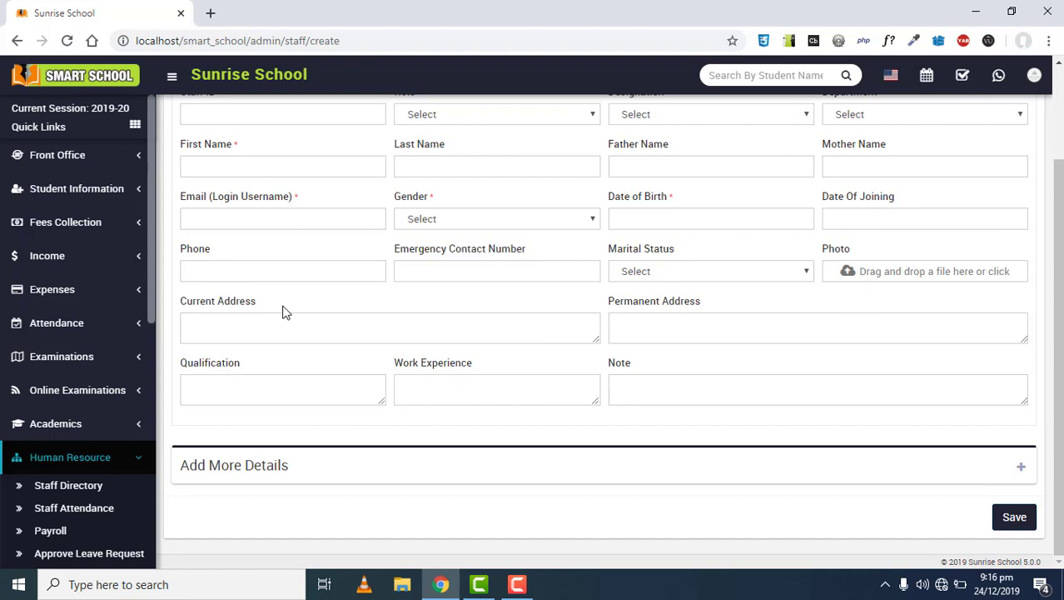
scroll(284, 312, "up", 1)
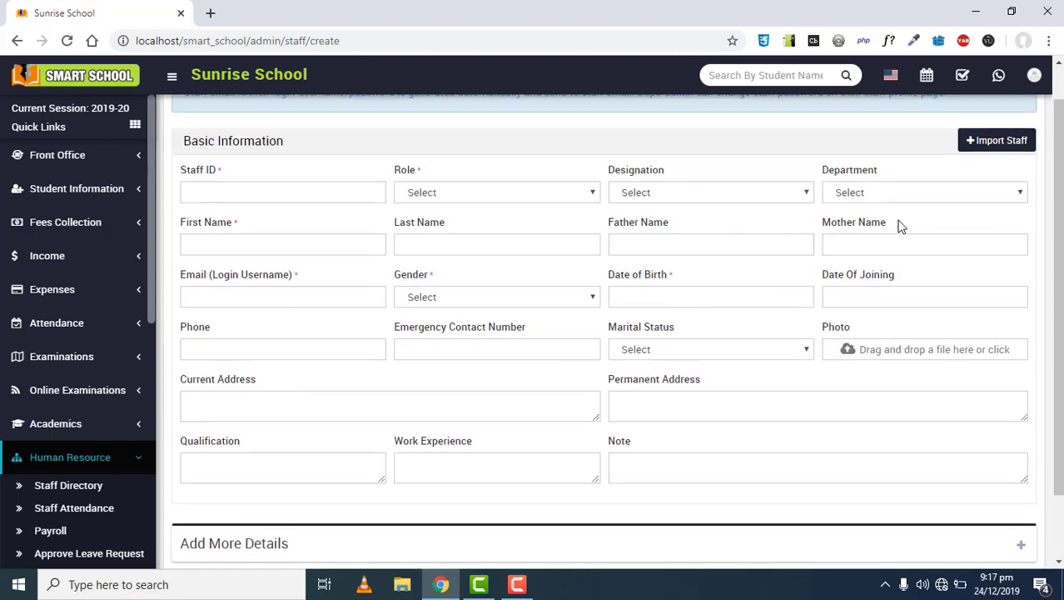
left_click_drag(897, 226, 808, 230)
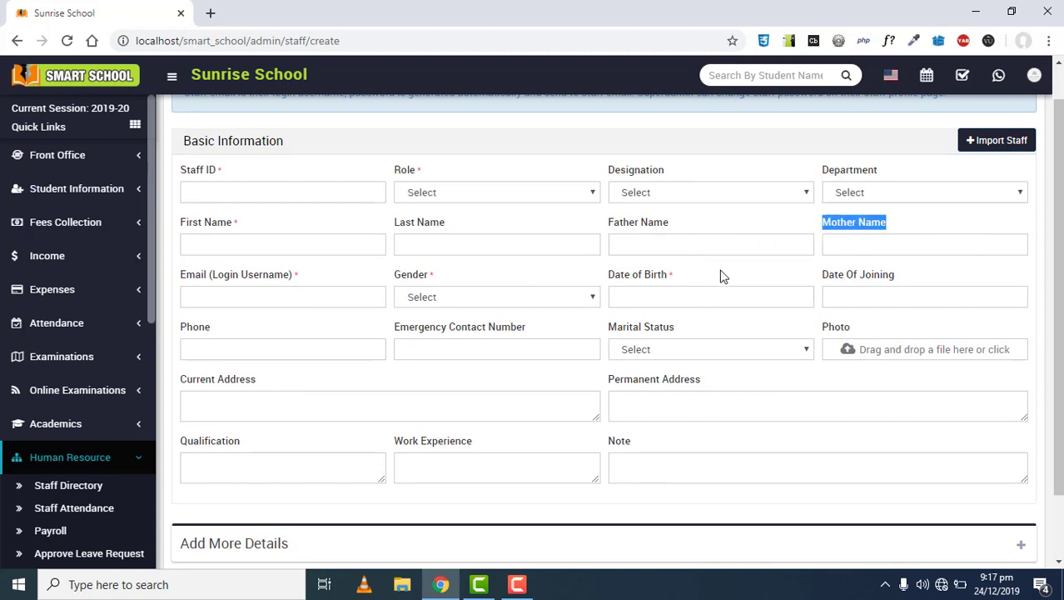
scroll(722, 278, "down", 1)
scroll(713, 287, "up", 2)
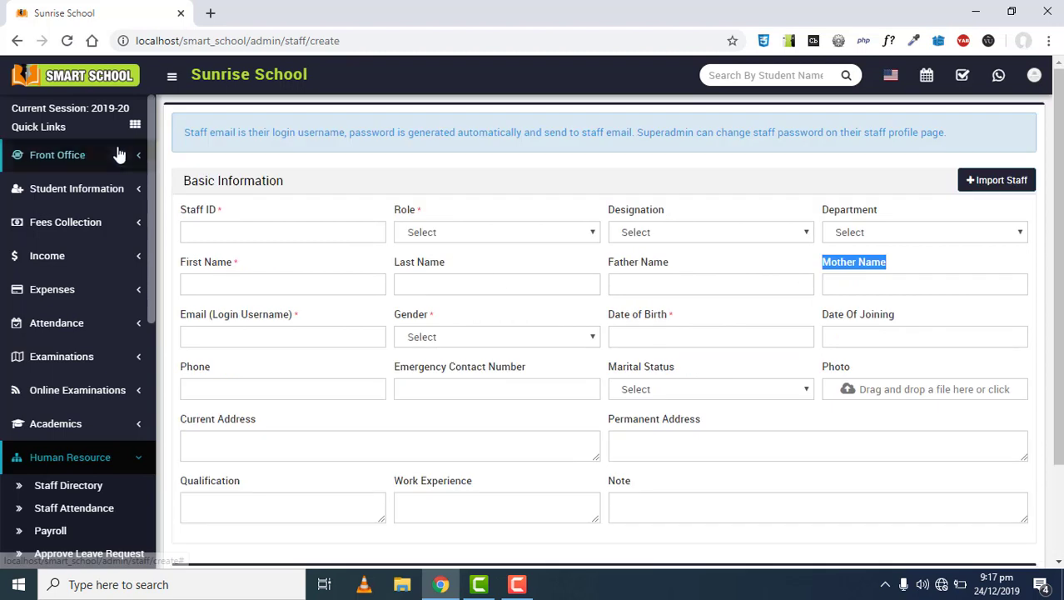
left_click(118, 462)
scroll(95, 221, "down", 5)
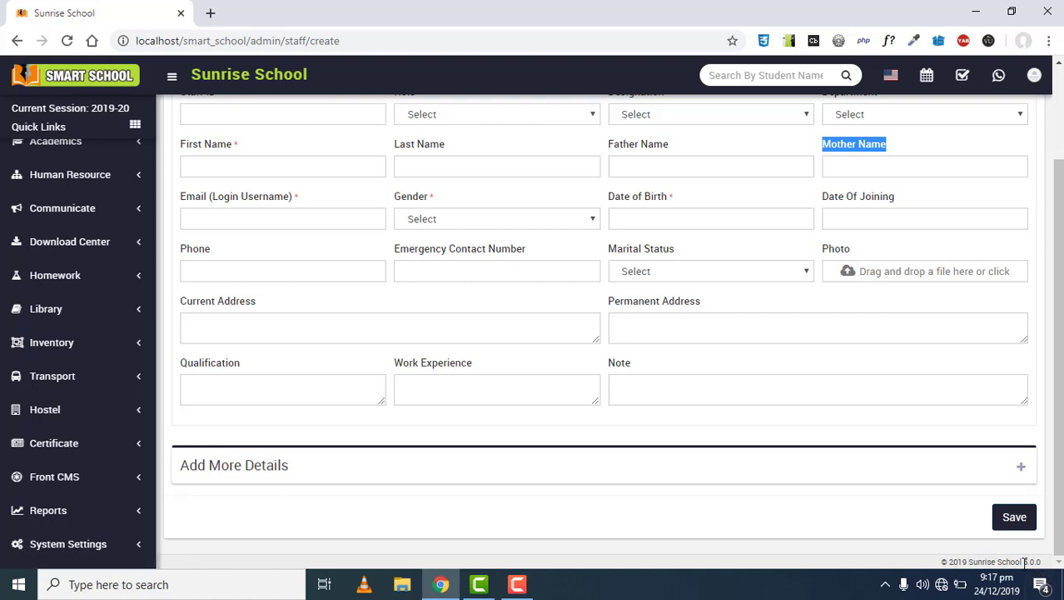
On the System Fields page, switch off the student Category field and confirm
left_click_drag(1025, 563, 1060, 566)
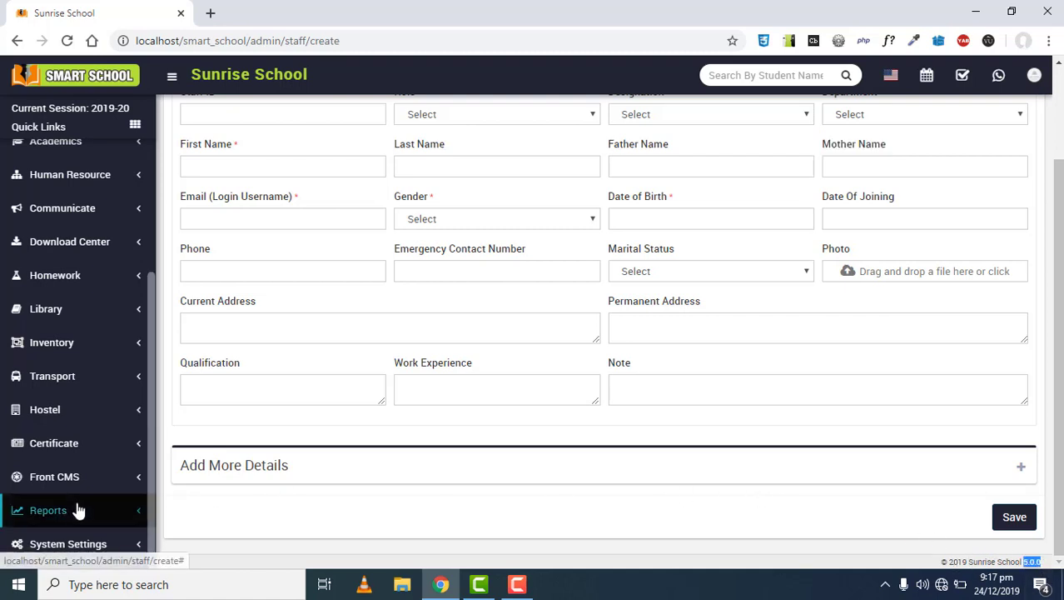
left_click(83, 542)
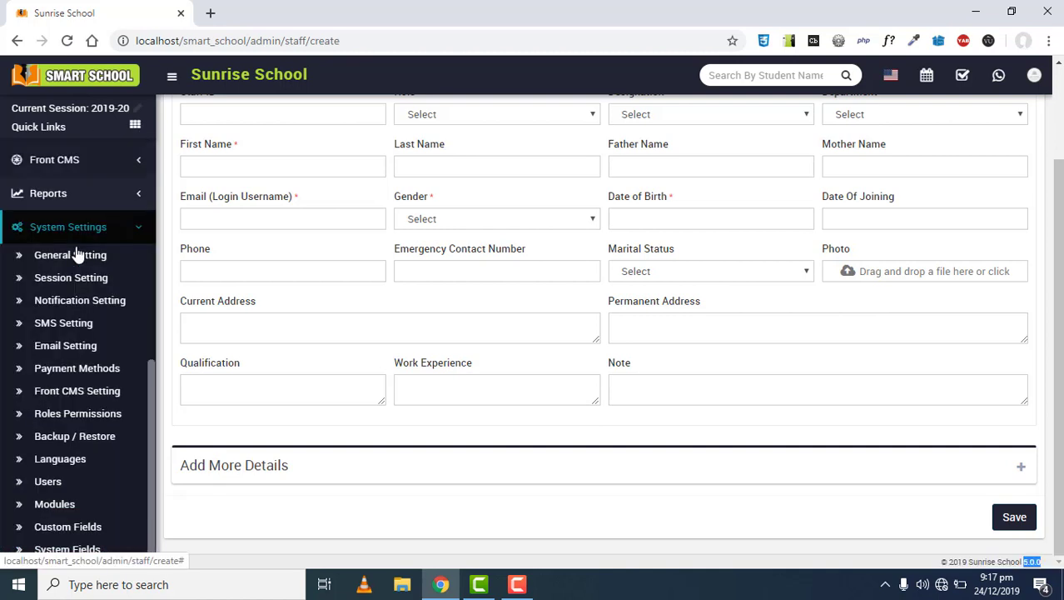
left_click(81, 551)
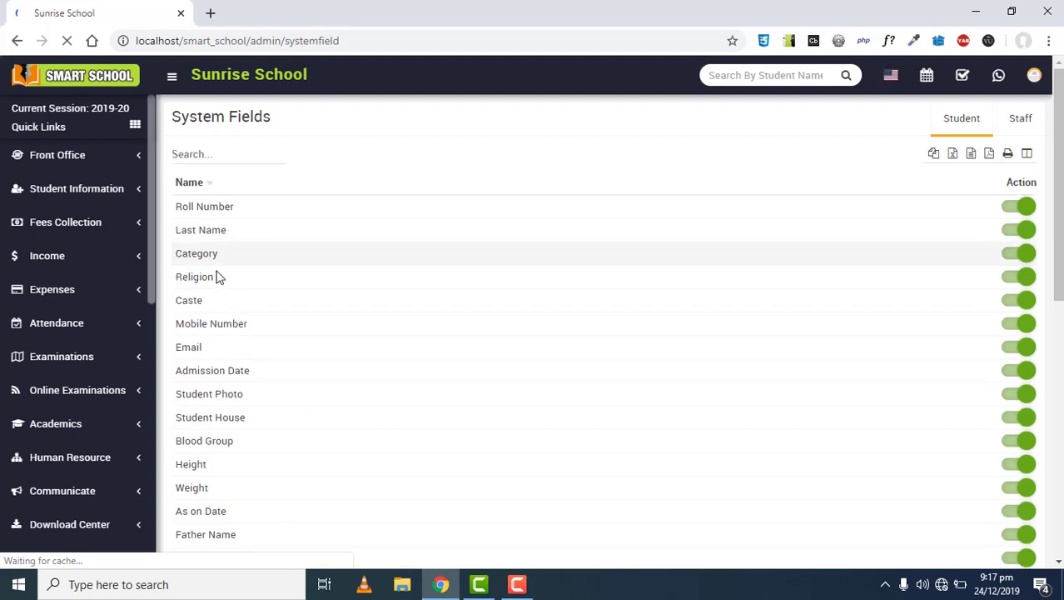
left_click_drag(201, 254, 262, 252)
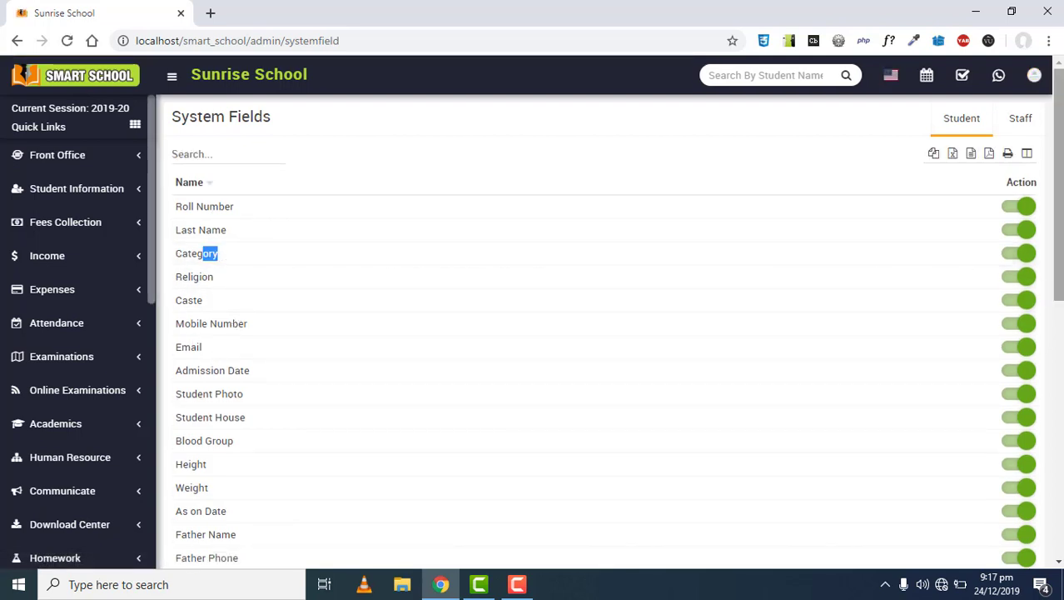
left_click(1019, 254)
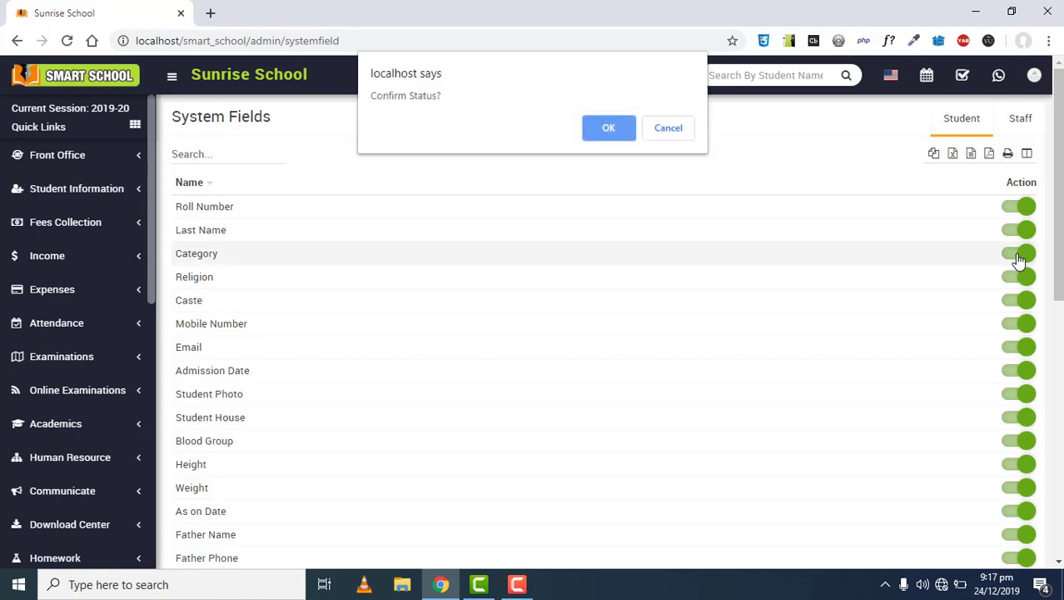
left_click(609, 130)
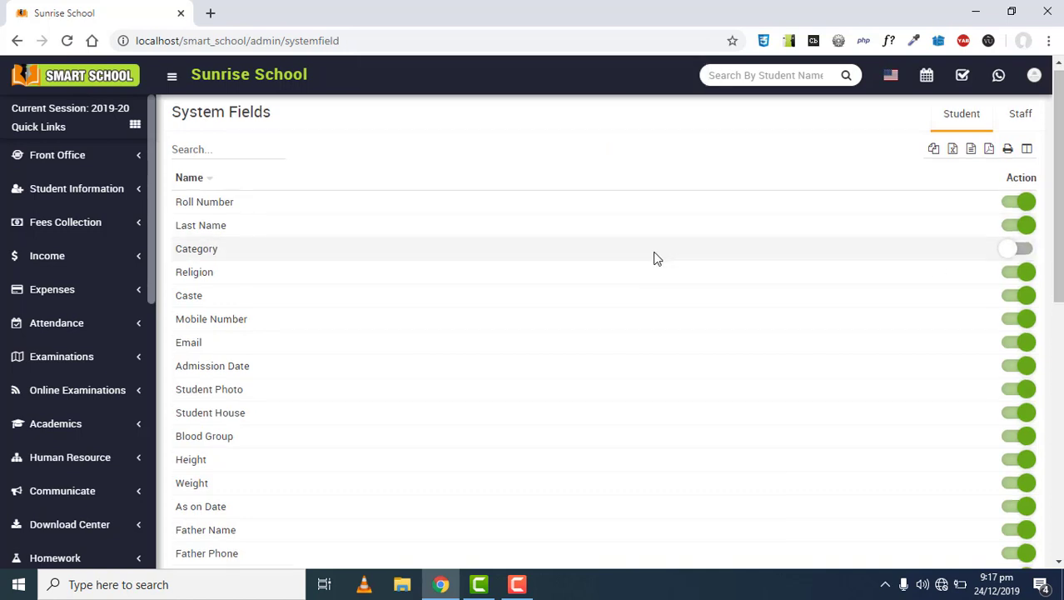
scroll(649, 254, "down", 7)
scroll(247, 275, "up", 1)
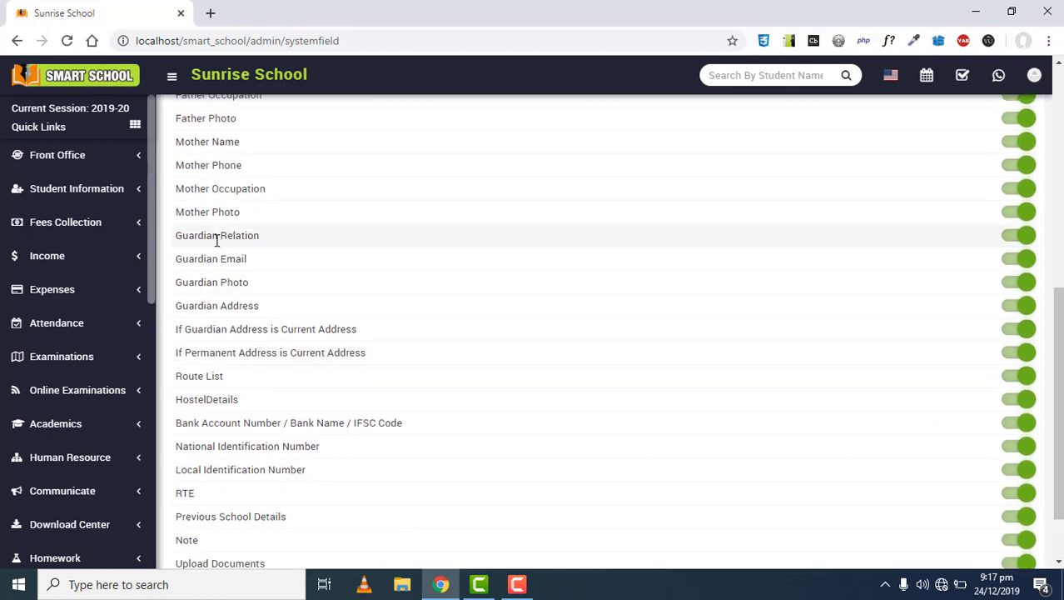
Switch off the student Mother Photo field and confirm the prompt
left_click_drag(200, 212, 1018, 211)
left_click(1018, 212)
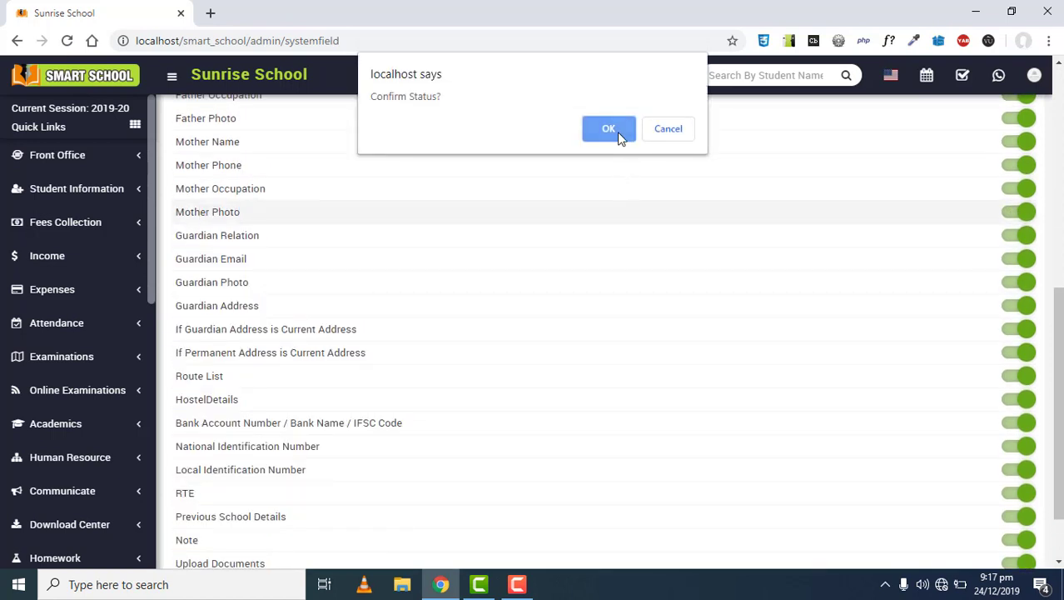
left_click(617, 131)
scroll(613, 231, "down", 1)
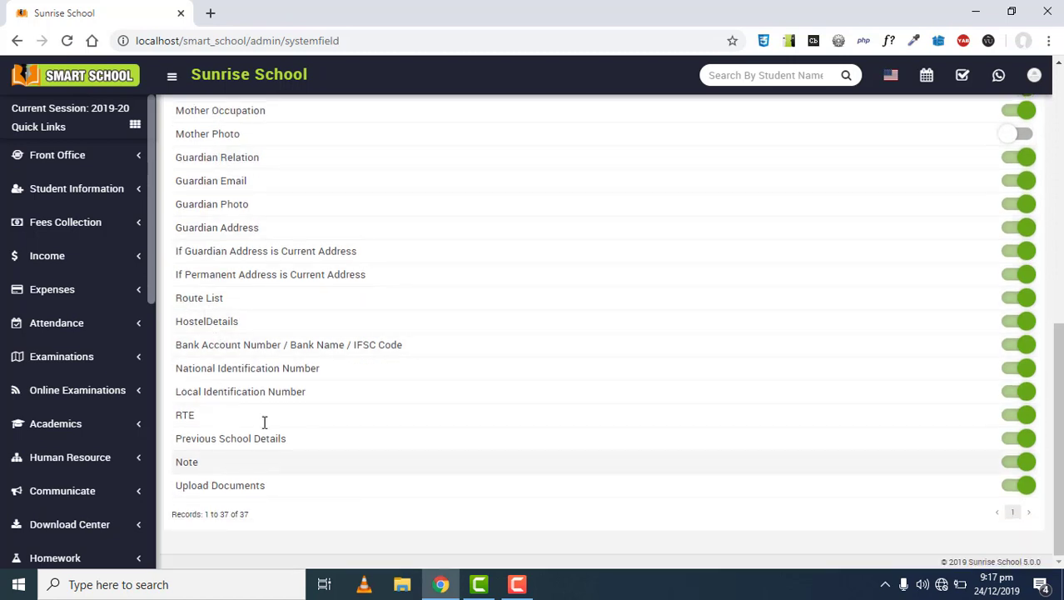
scroll(293, 344, "up", 10)
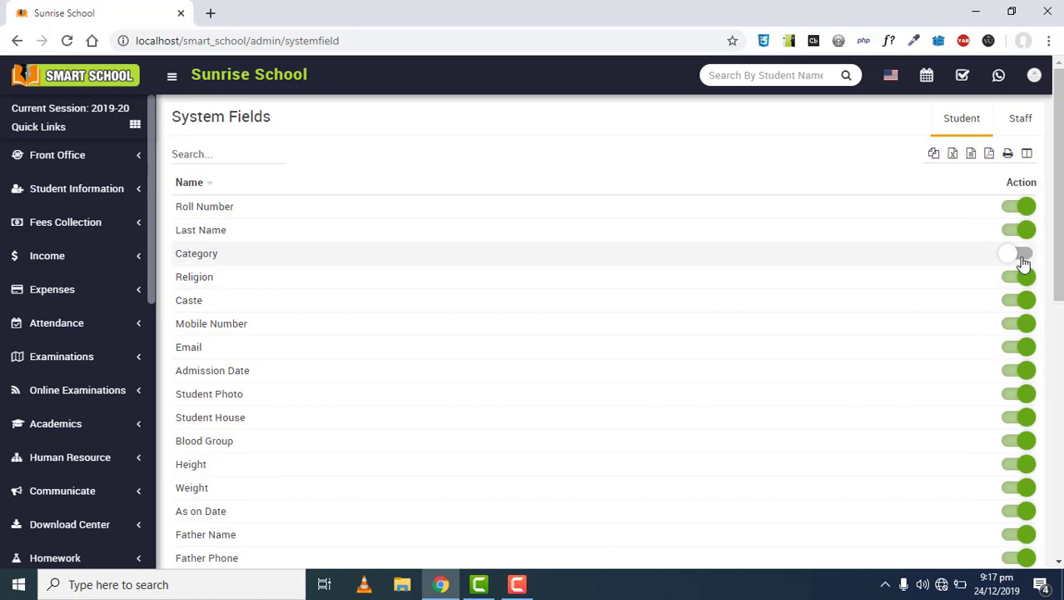
left_click(1023, 121)
Switch off the staff EPF No field and confirm
scroll(427, 359, "down", 2)
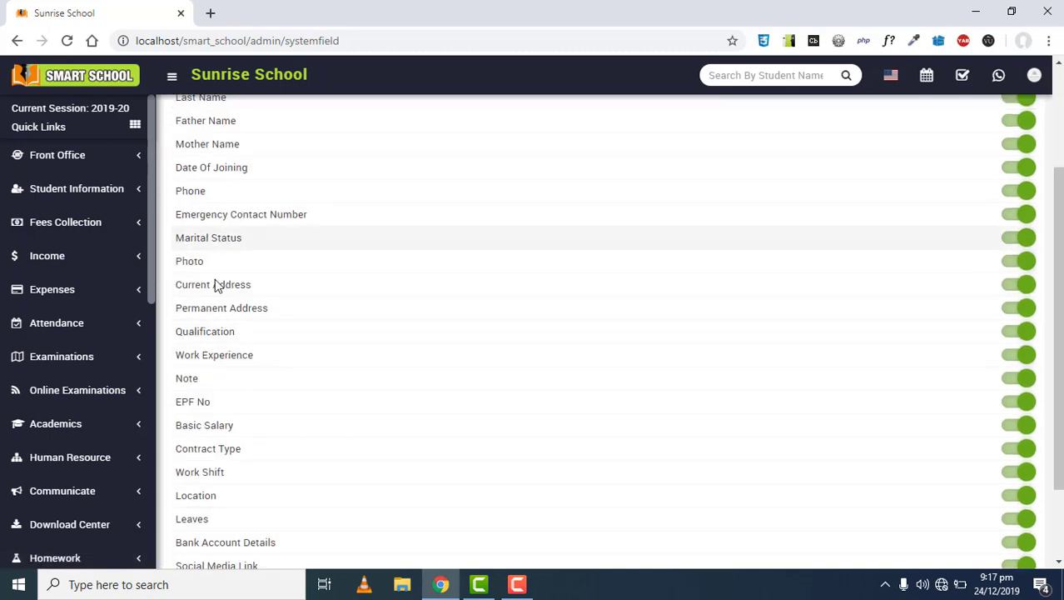
scroll(226, 325, "down", 2)
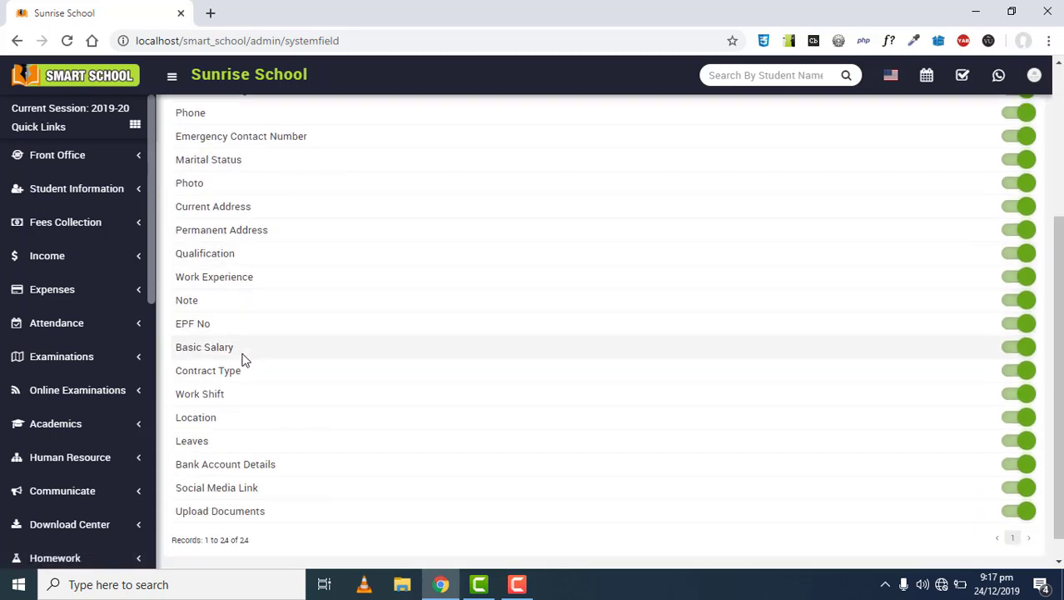
scroll(243, 359, "down", 1)
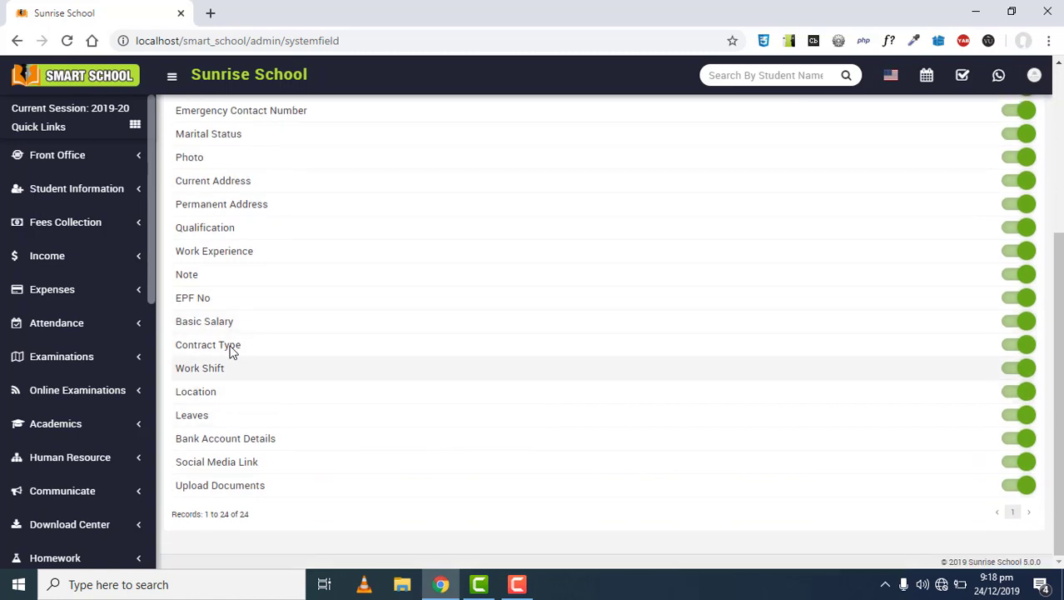
triple_click(207, 299)
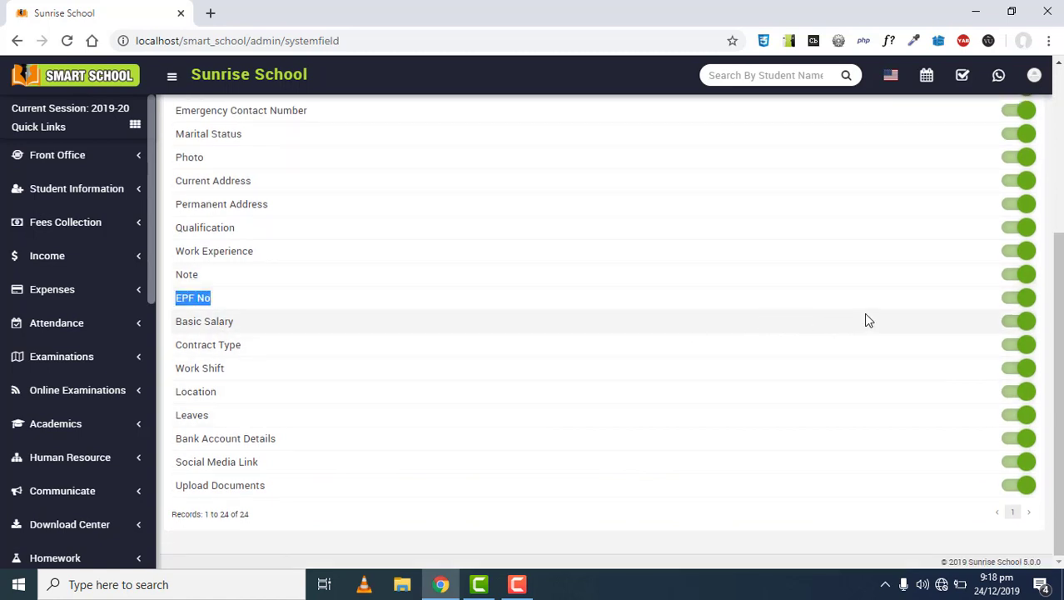
left_click(1010, 299)
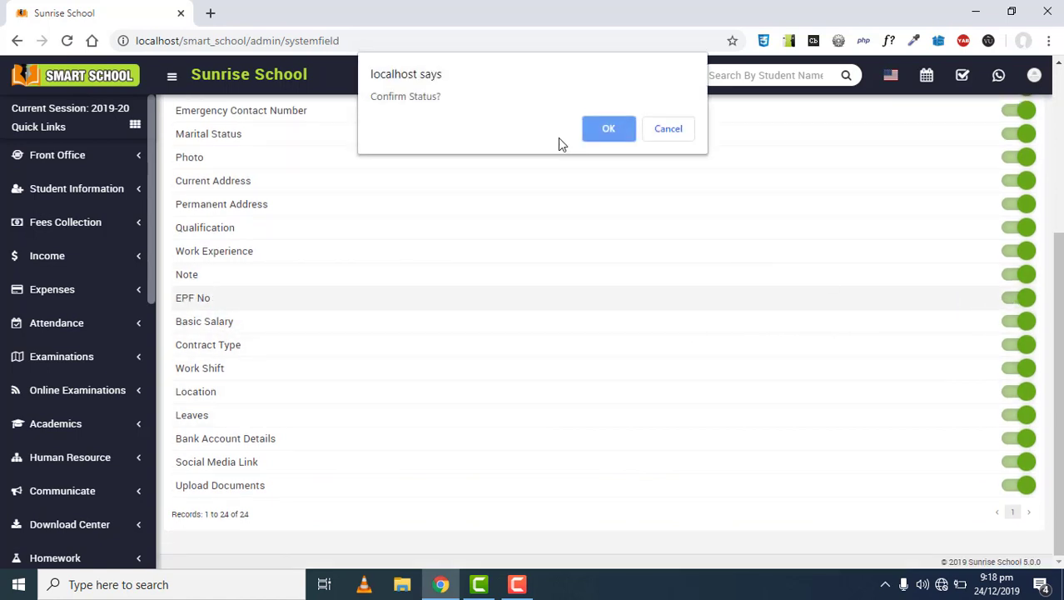
left_click(607, 129)
Switch off the staff Father Name field and confirm
scroll(532, 304, "up", 2)
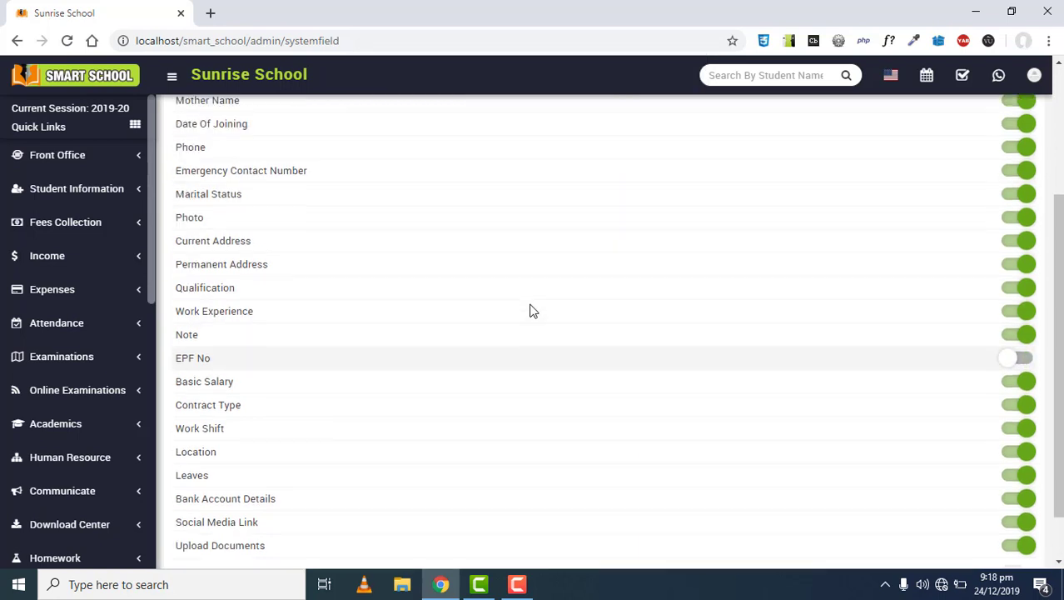
scroll(532, 309, "up", 1)
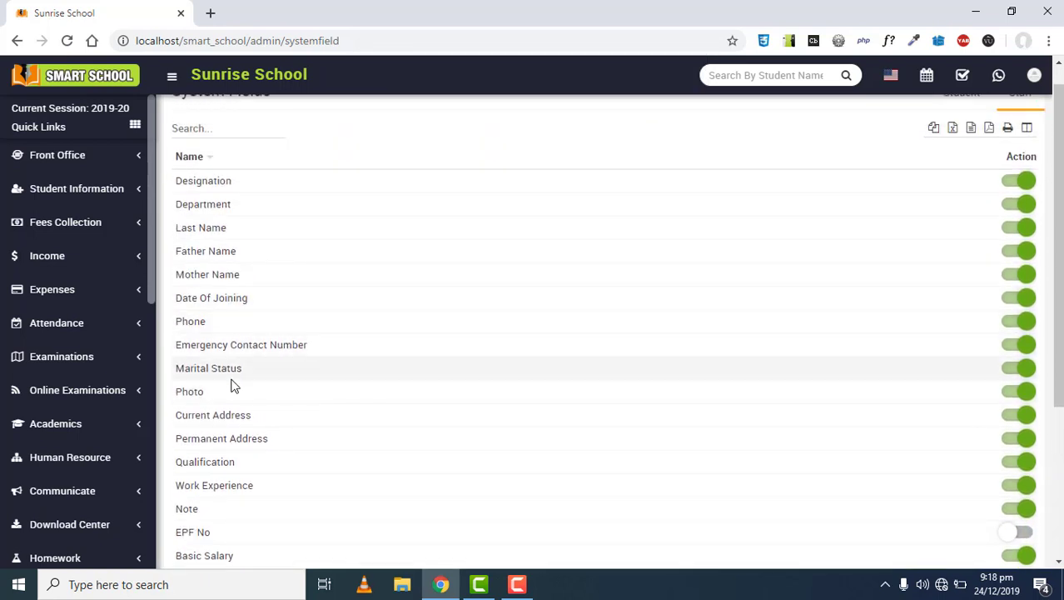
triple_click(867, 264)
left_click(1007, 254)
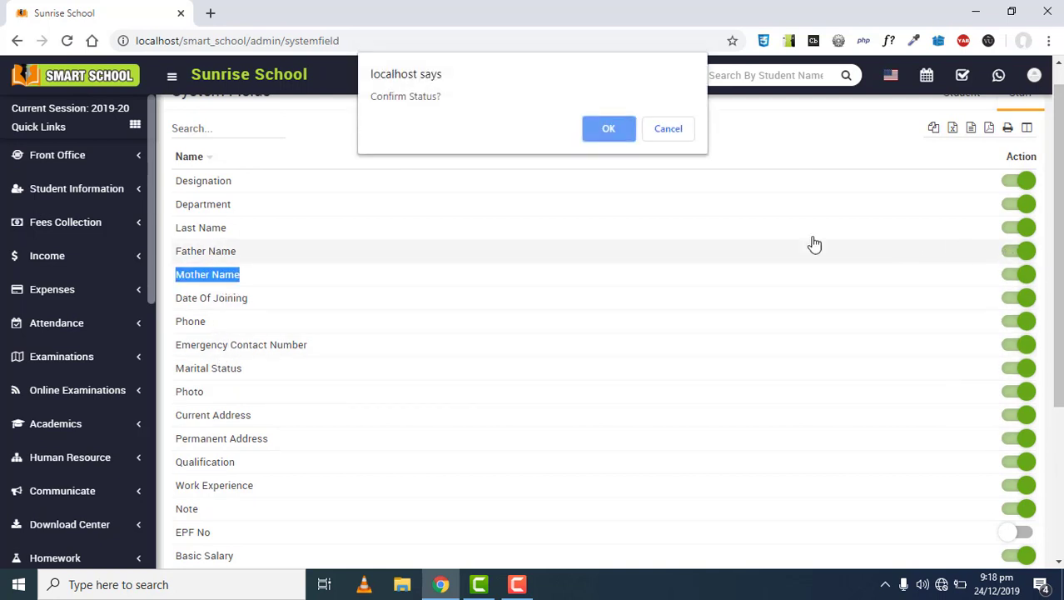
left_click(600, 140)
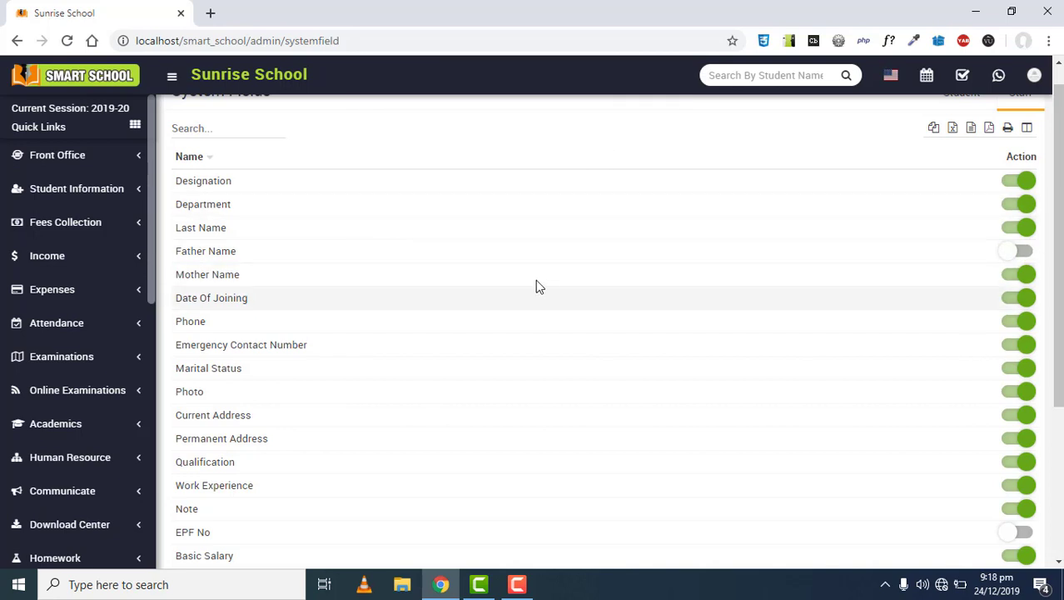
scroll(533, 281, "up", 1)
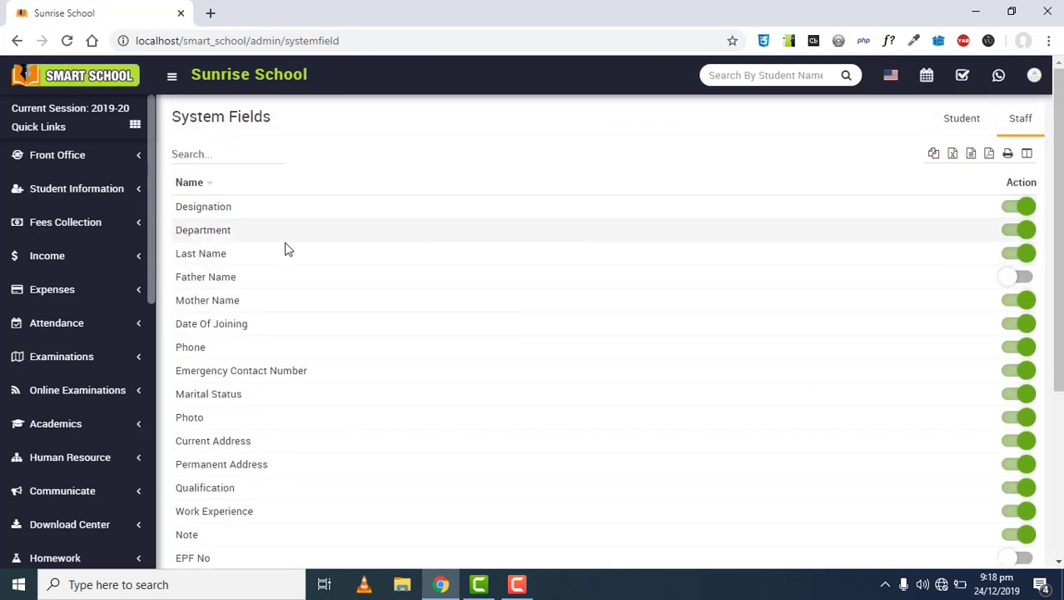
Open Student Admission and verify only Religion and Caste remain where Category and Mother Photo were removed
left_click(80, 195)
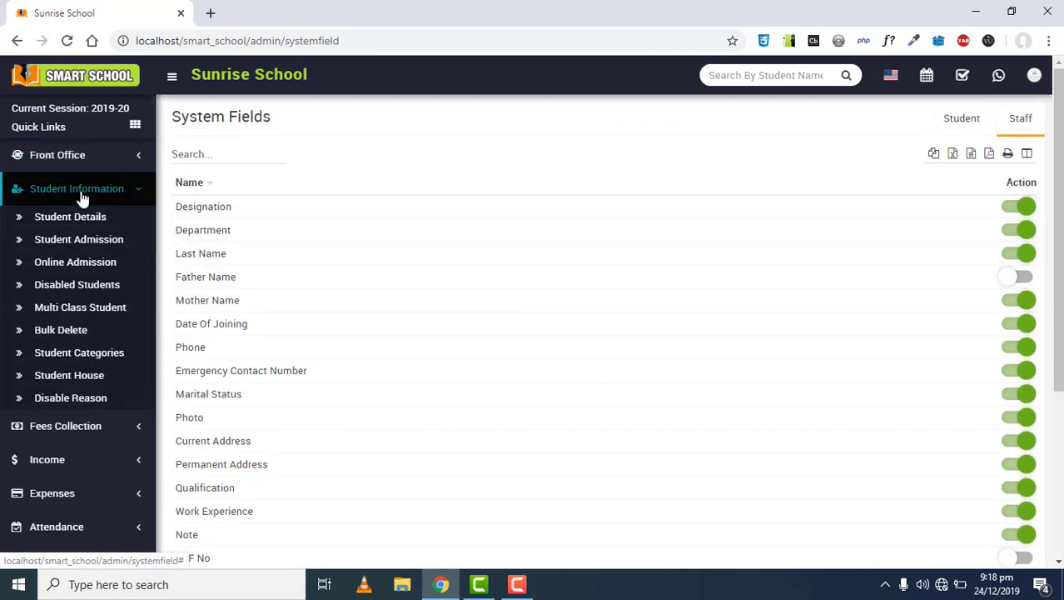
left_click(80, 195)
left_click(81, 195)
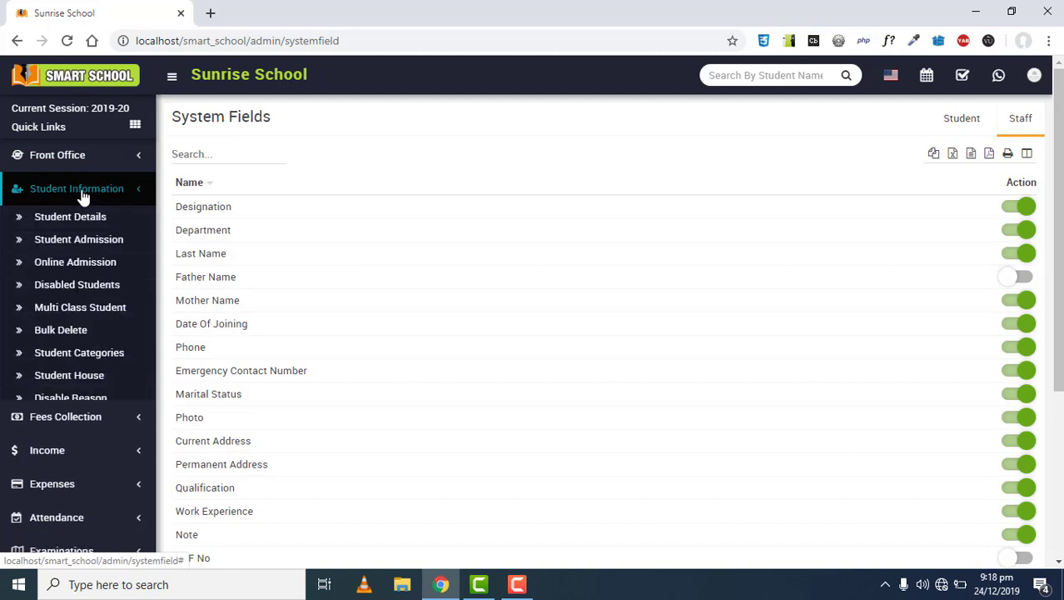
left_click(89, 241)
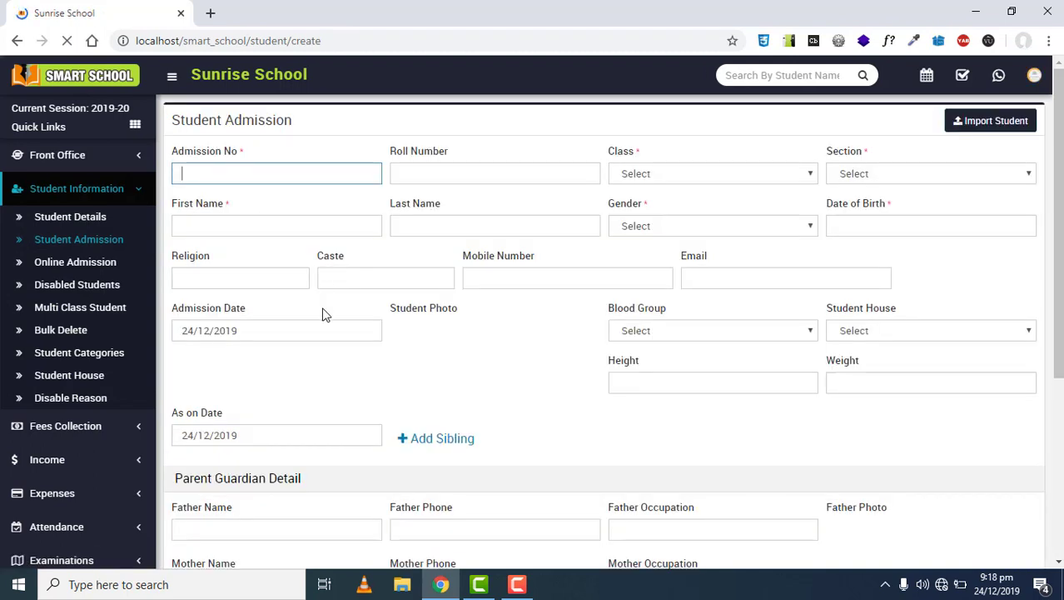
left_click_drag(219, 257, 171, 255)
left_click(236, 259)
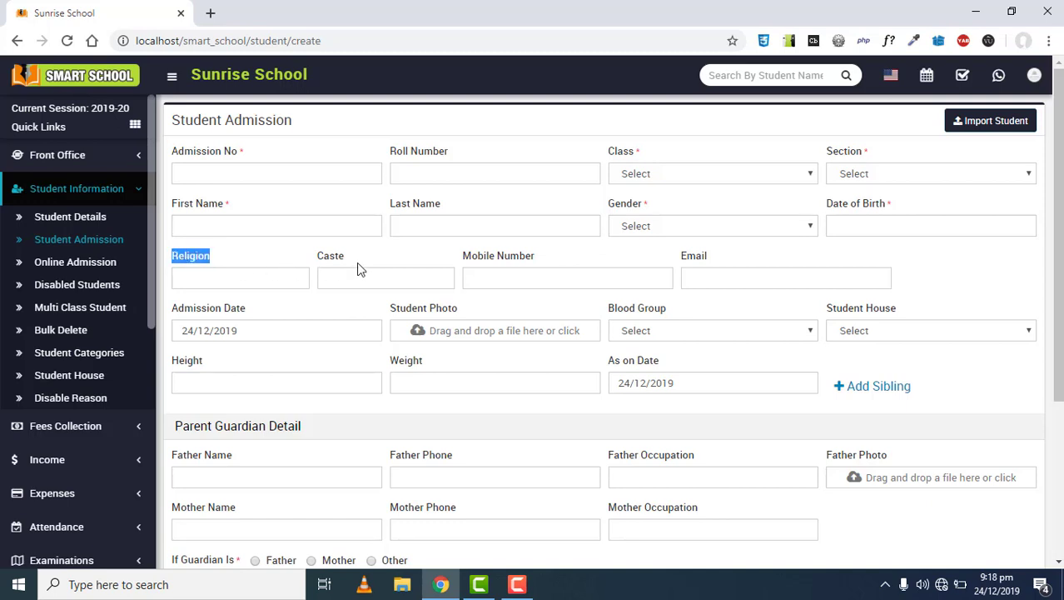
left_click_drag(357, 259, 304, 258)
left_click(112, 187)
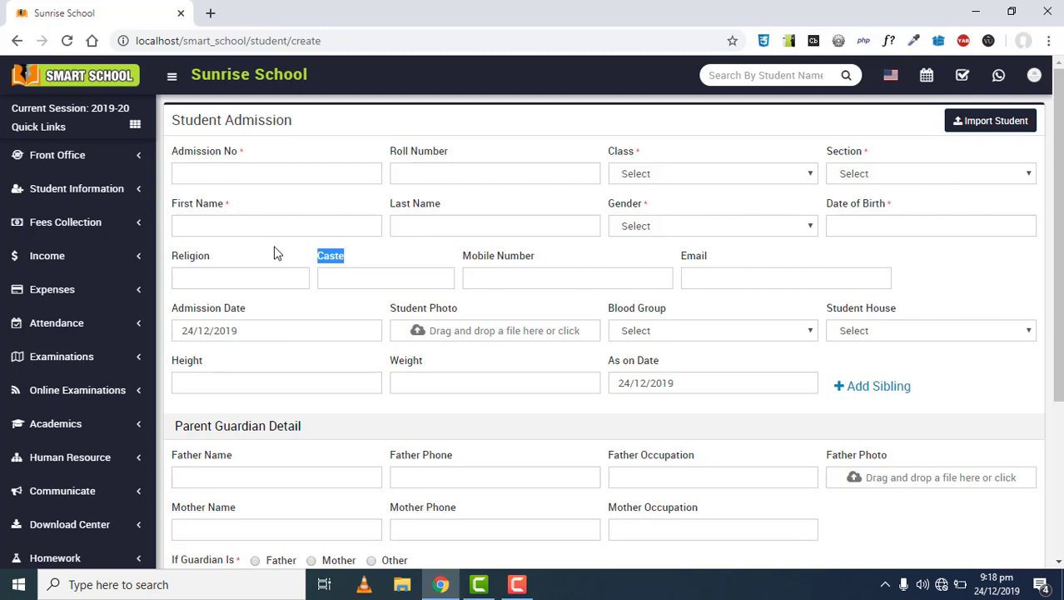
left_click(253, 255)
scroll(71, 316, "down", 6)
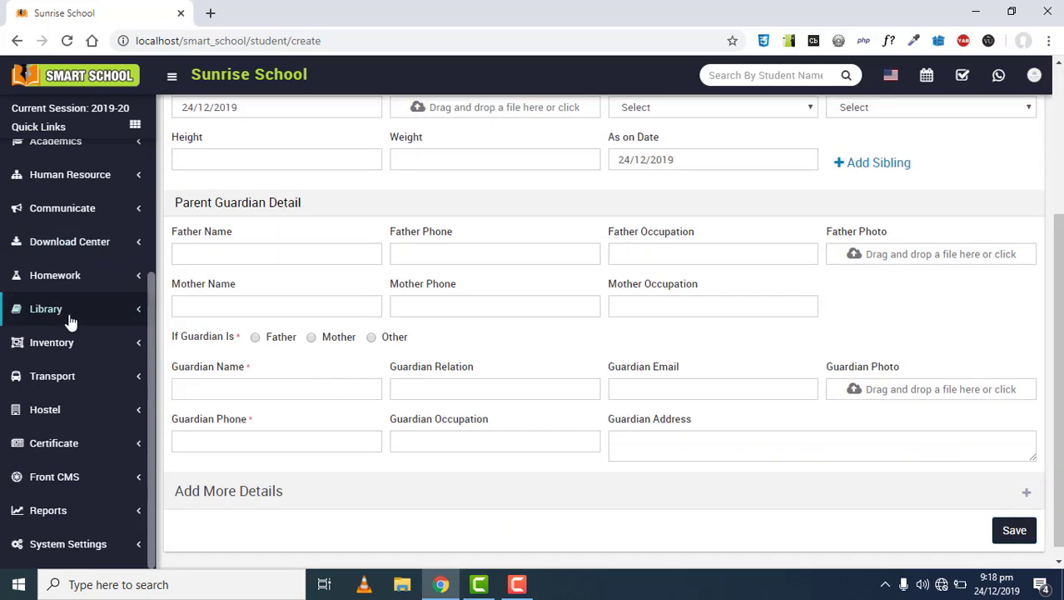
left_click(85, 543)
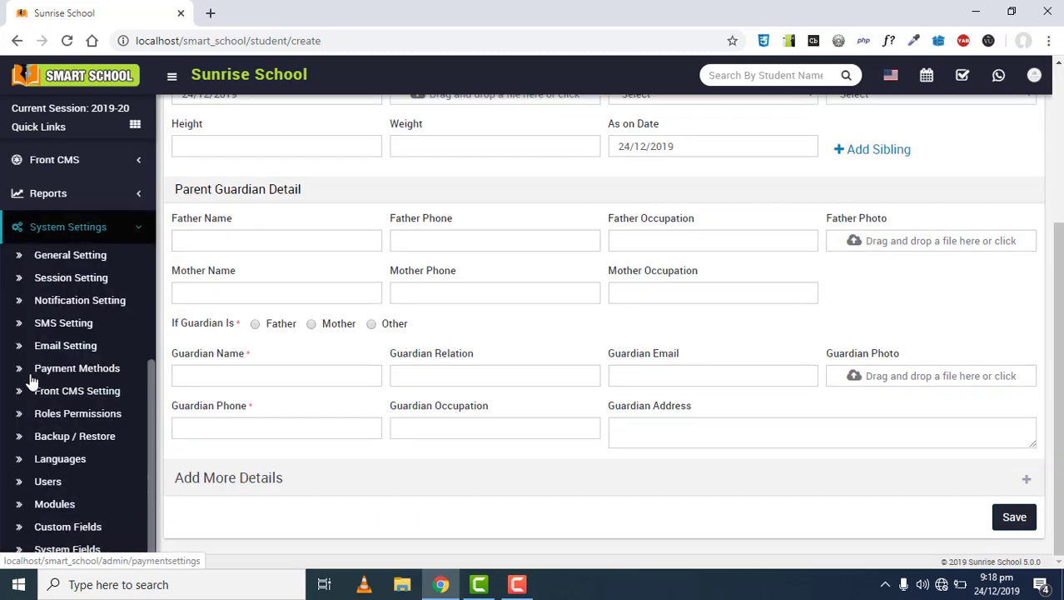
On the Custom Fields page, set Field Belongs to as Student
left_click(65, 528)
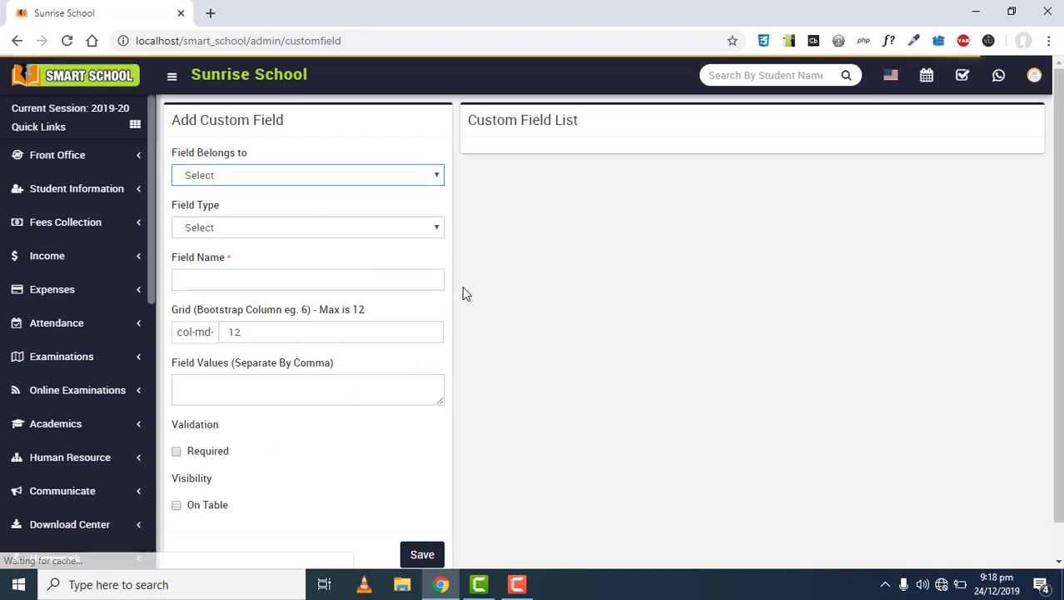
left_click_drag(318, 126, 174, 120)
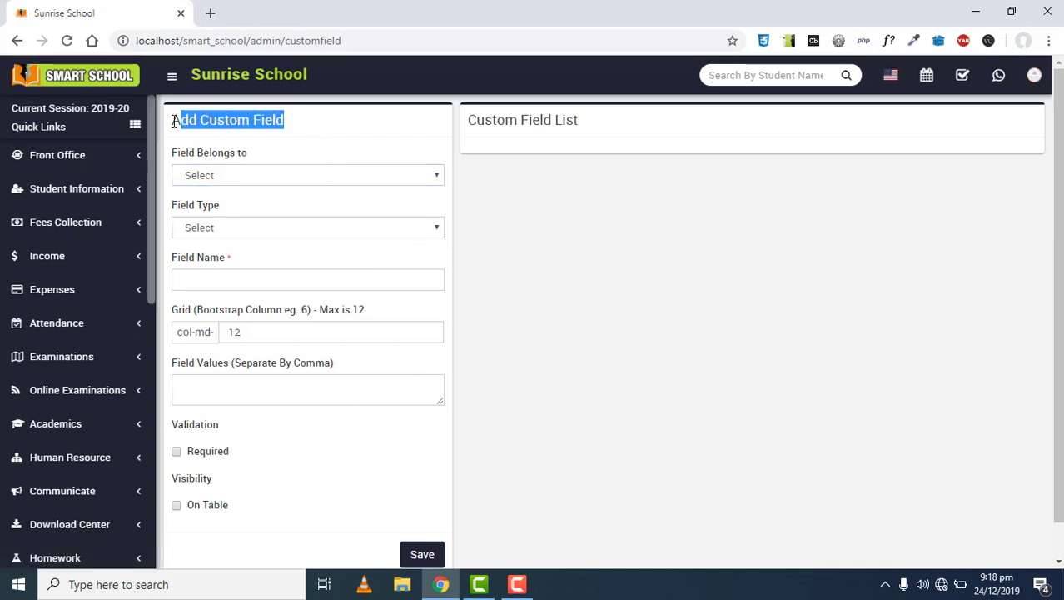
left_click(297, 127)
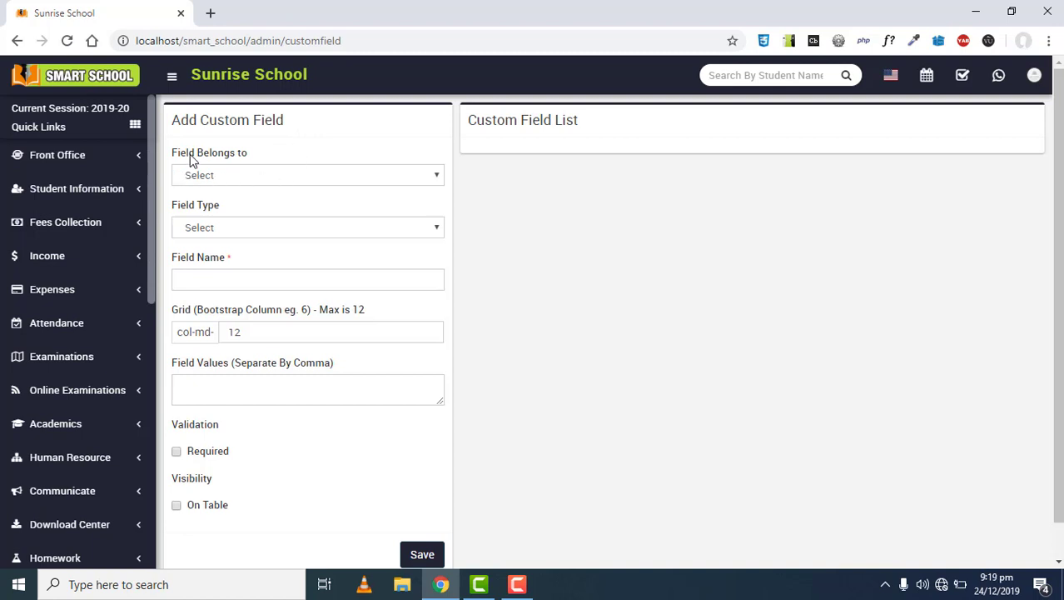
left_click(240, 175)
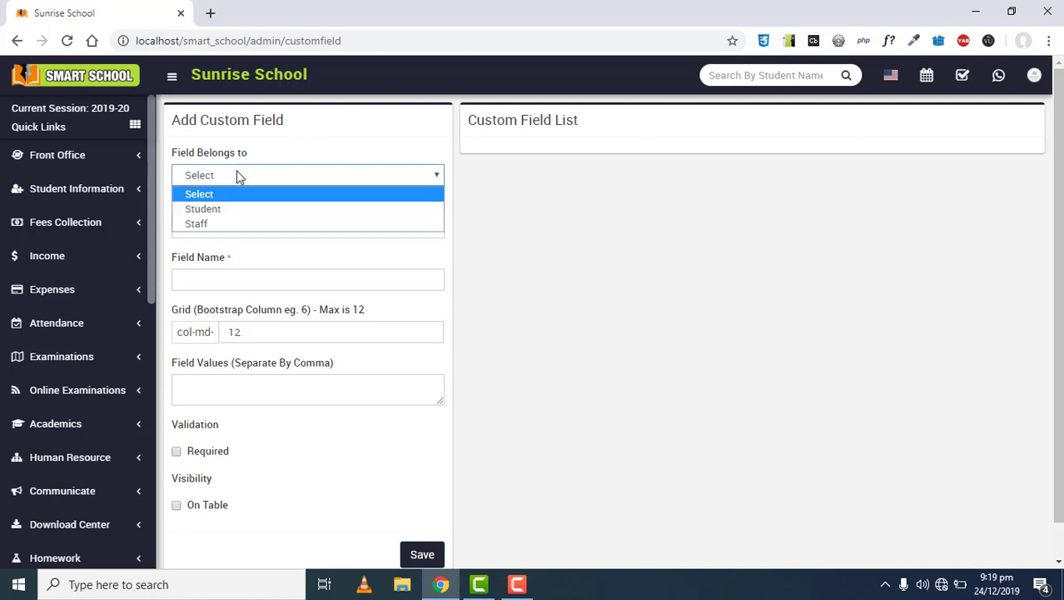
left_click(211, 209)
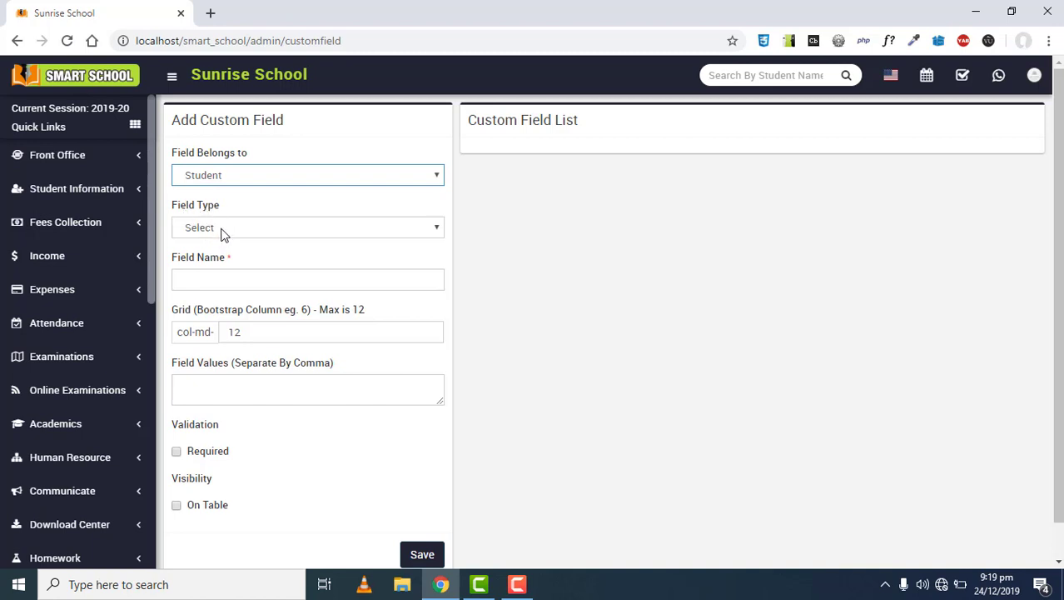
Try the Input, Number and Textarea field types, leaving the type unchosen
left_click(221, 228)
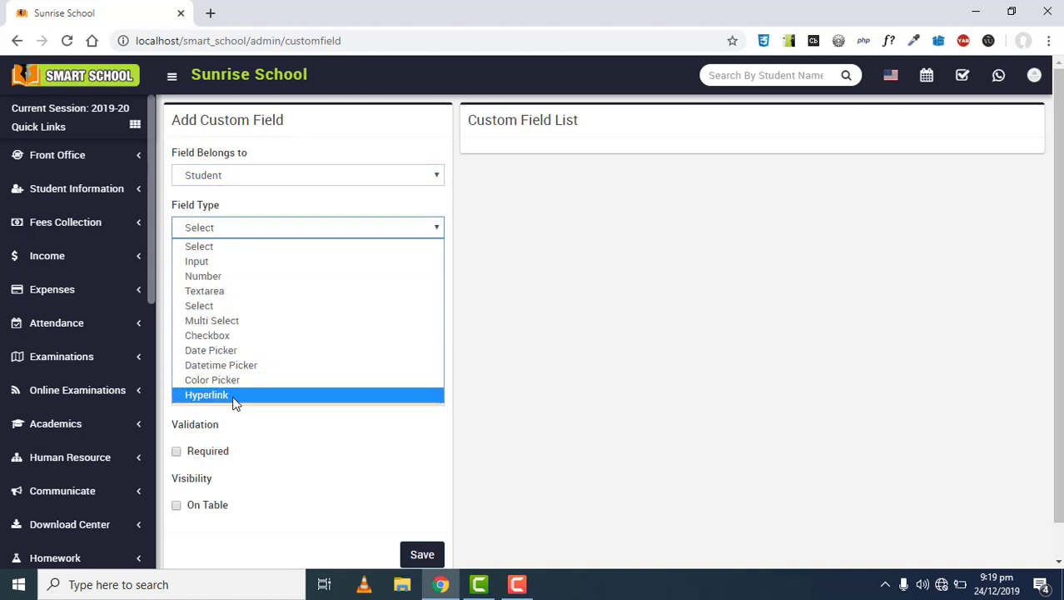
left_click(229, 265)
left_click(227, 229)
left_click(213, 273)
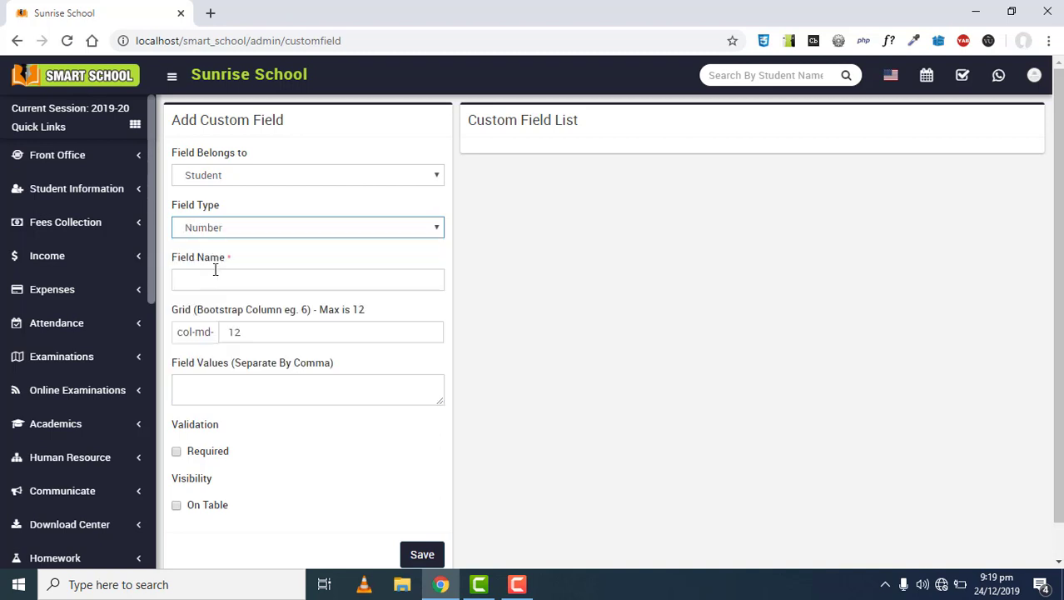
left_click(223, 233)
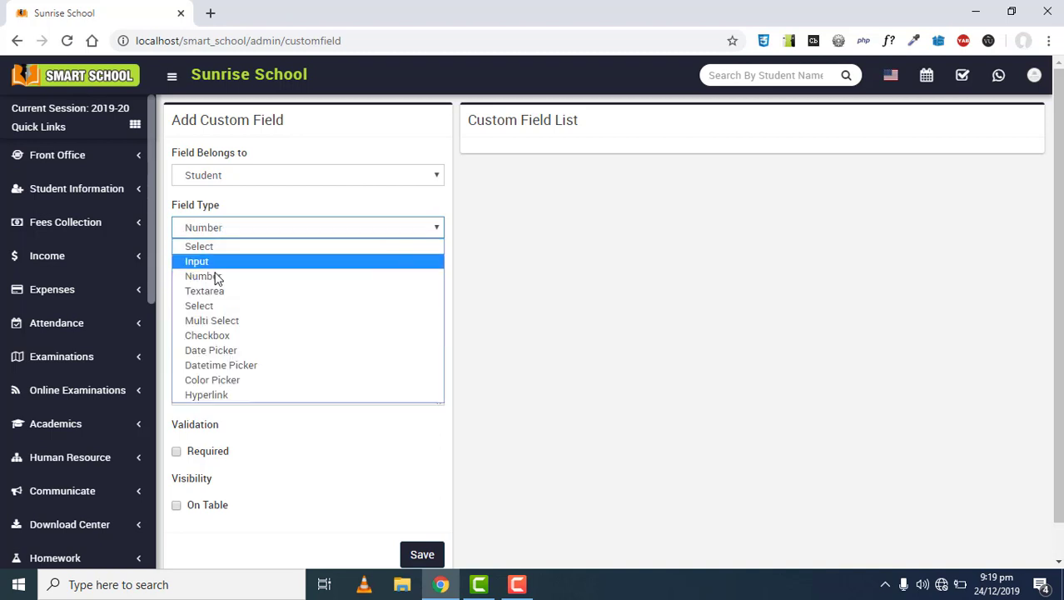
key("Escape")
left_click(209, 295)
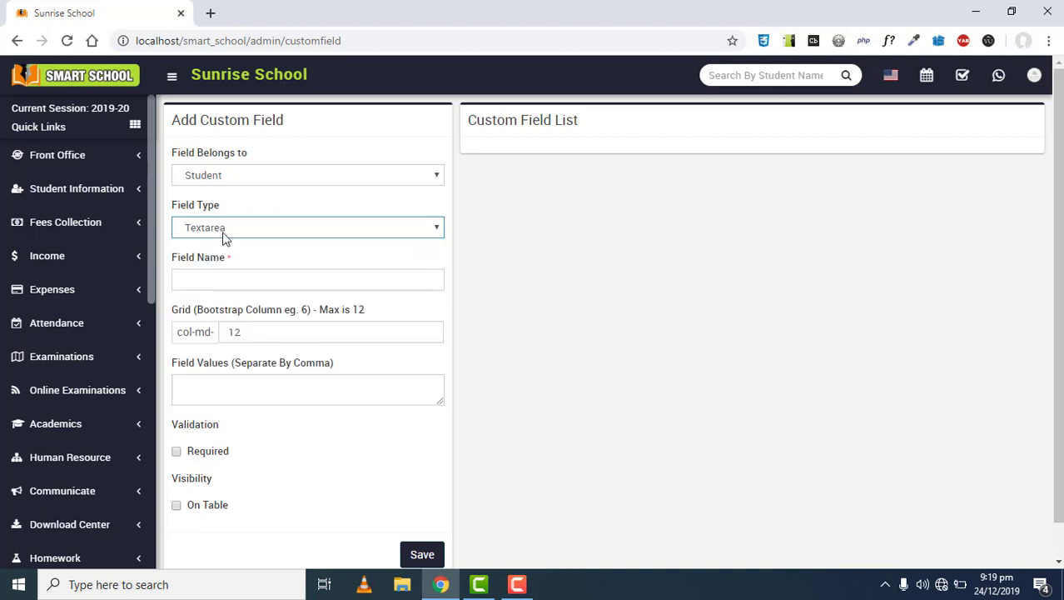
left_click(223, 234)
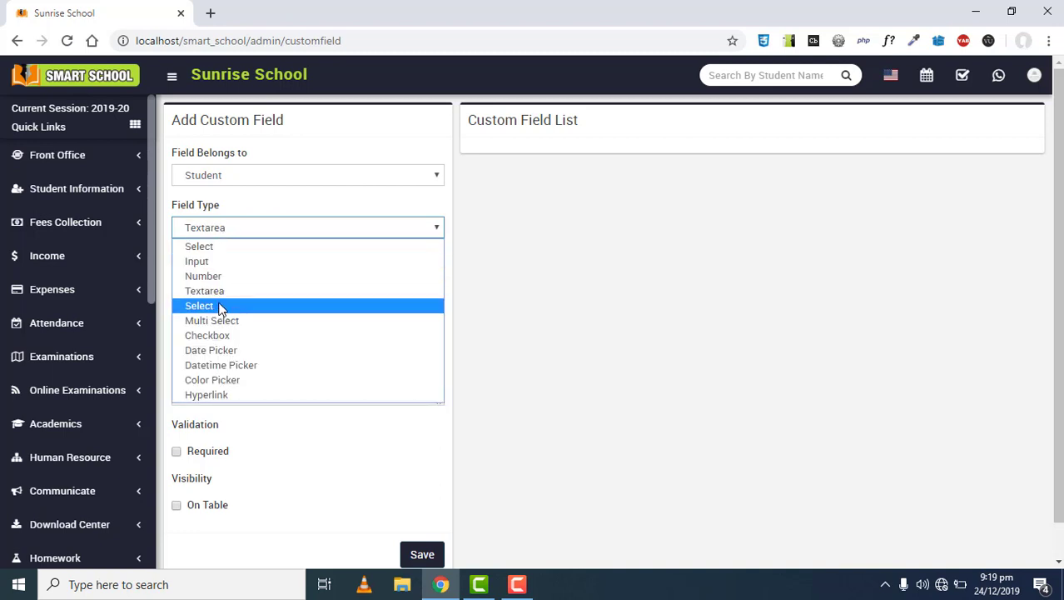
left_click(220, 306)
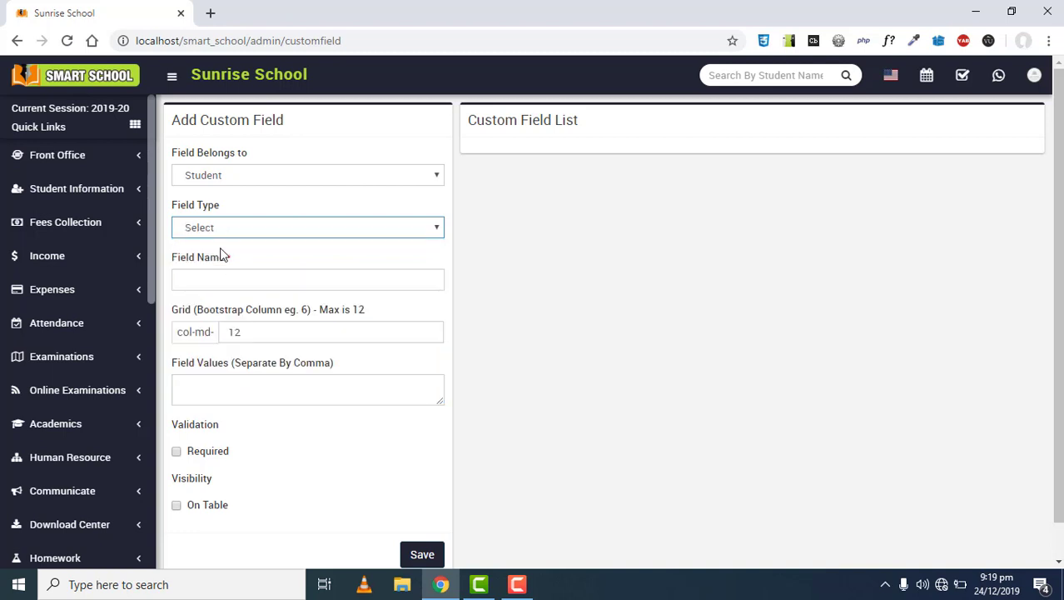
left_click(221, 233)
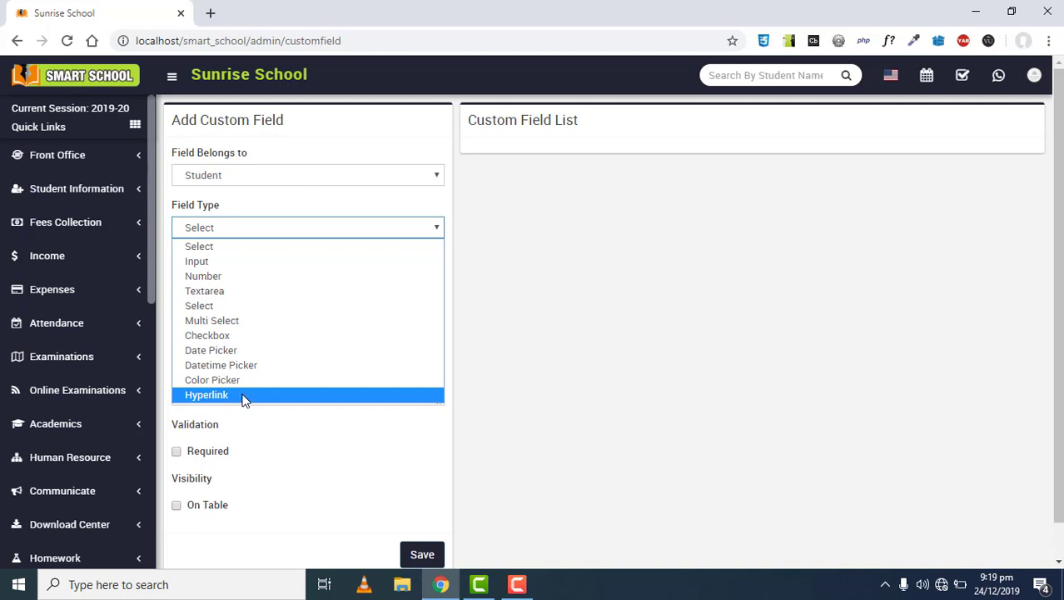
Set field type Input, field name NIC/Form B, and grid width 4
left_click(237, 292)
left_click(233, 229)
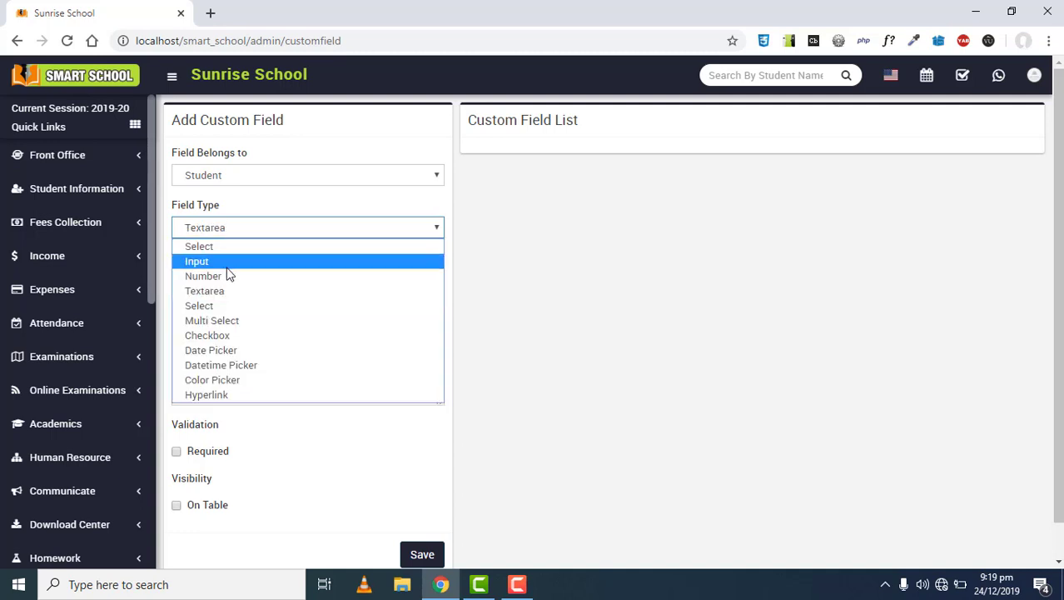
left_click(227, 263)
key("Tab")
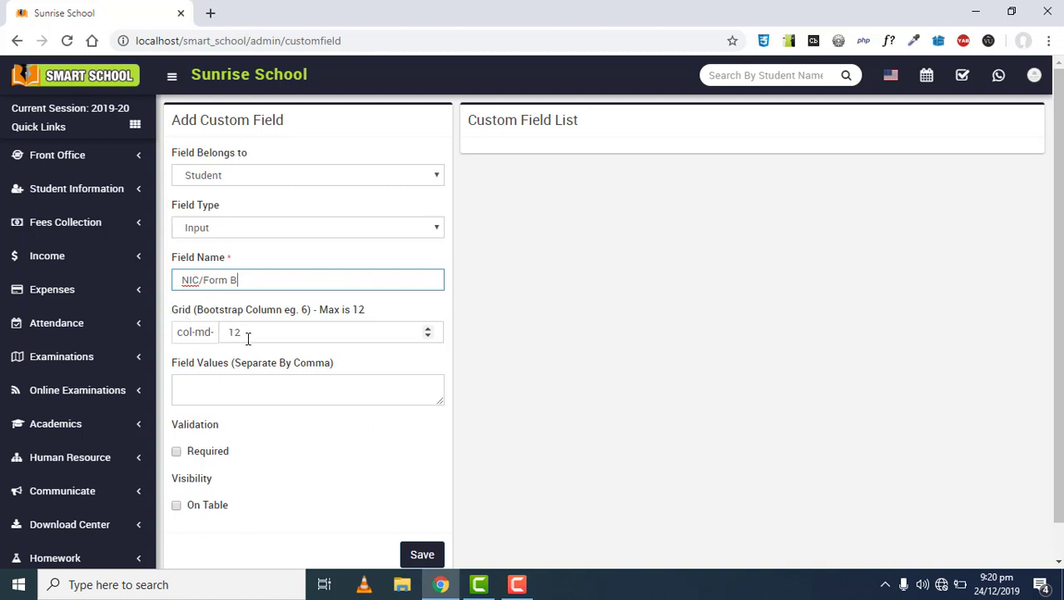
left_click_drag(246, 331, 230, 331)
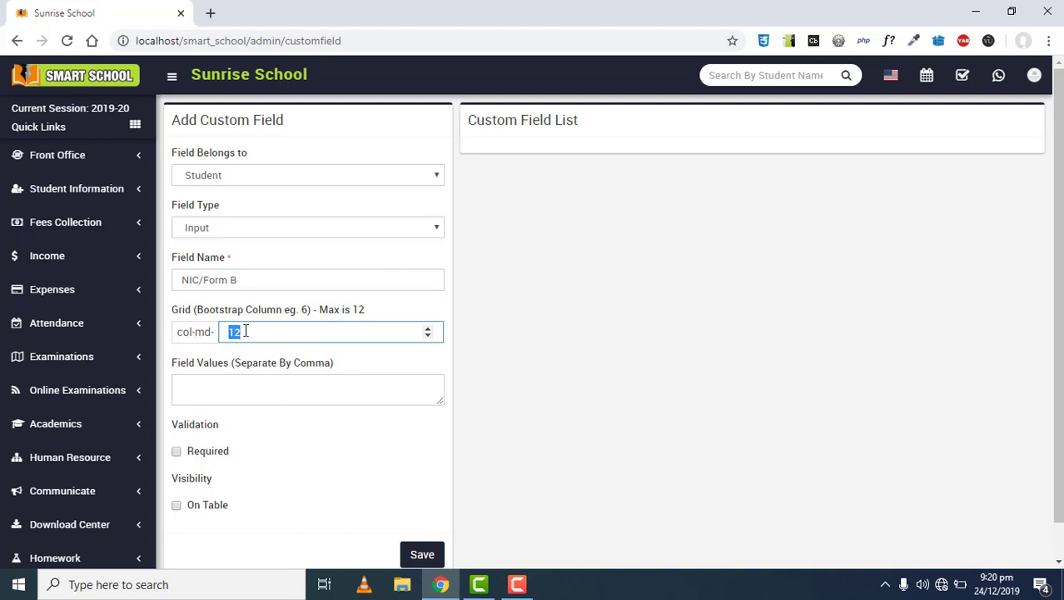
left_click(240, 279)
left_click(252, 333)
double_click(239, 333)
left_click(262, 280)
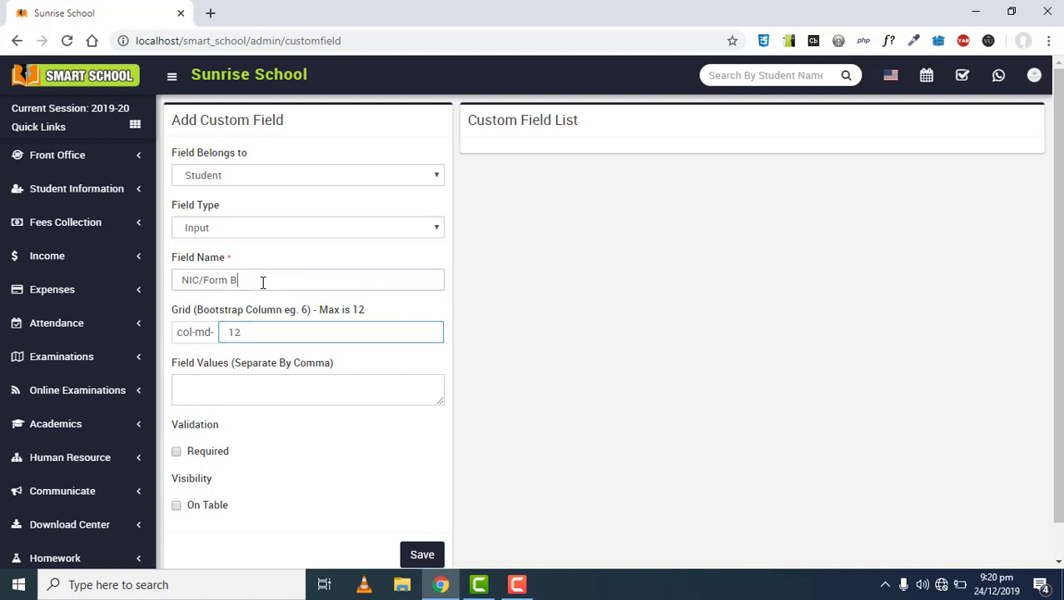
double_click(235, 332)
type("4")
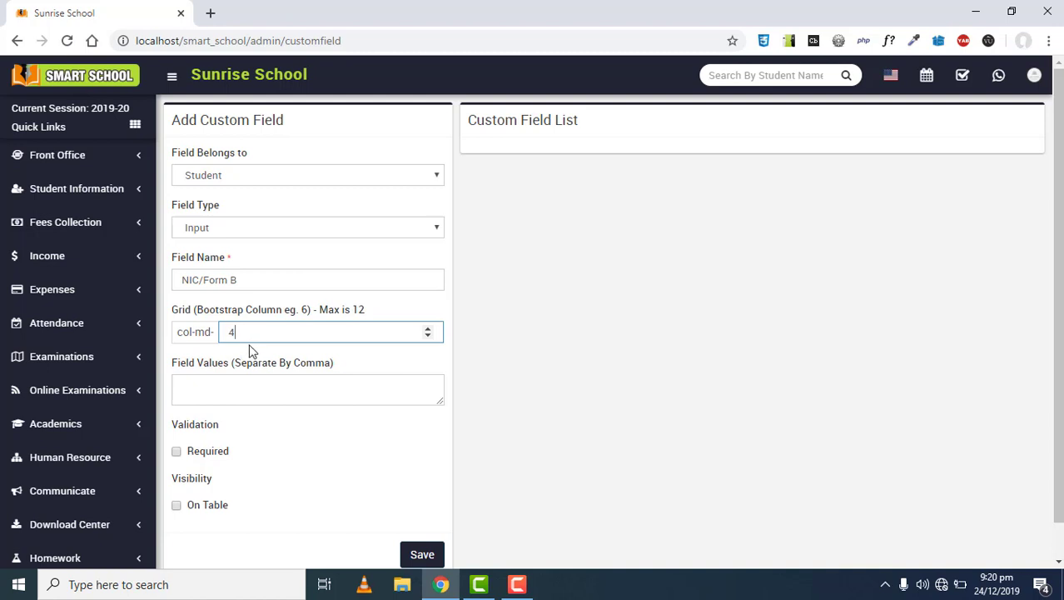
Enter a sample NIC number in Field Values and mark the field Required and On Table
left_click(211, 389)
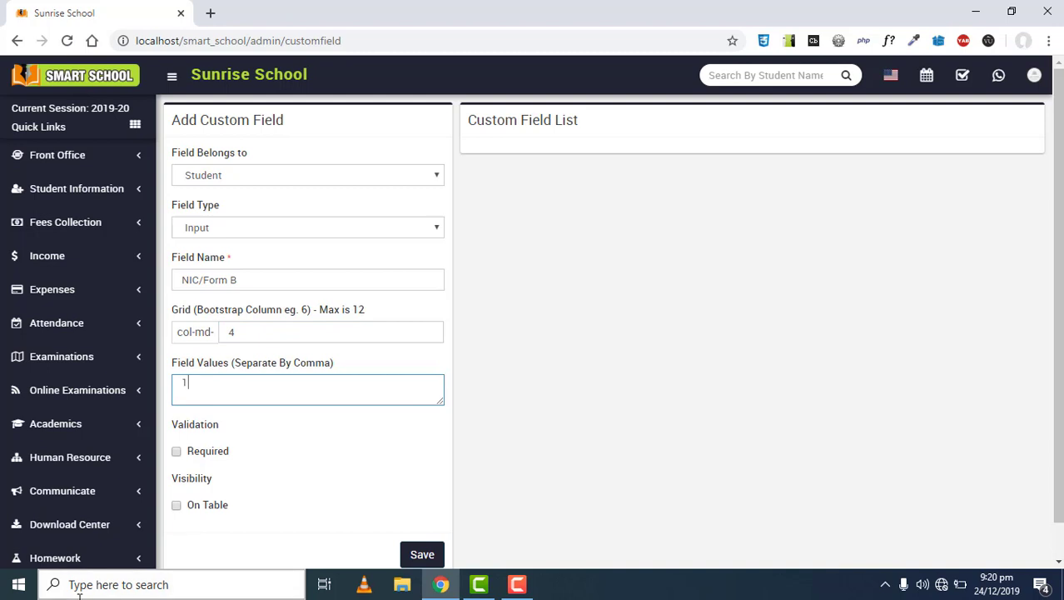
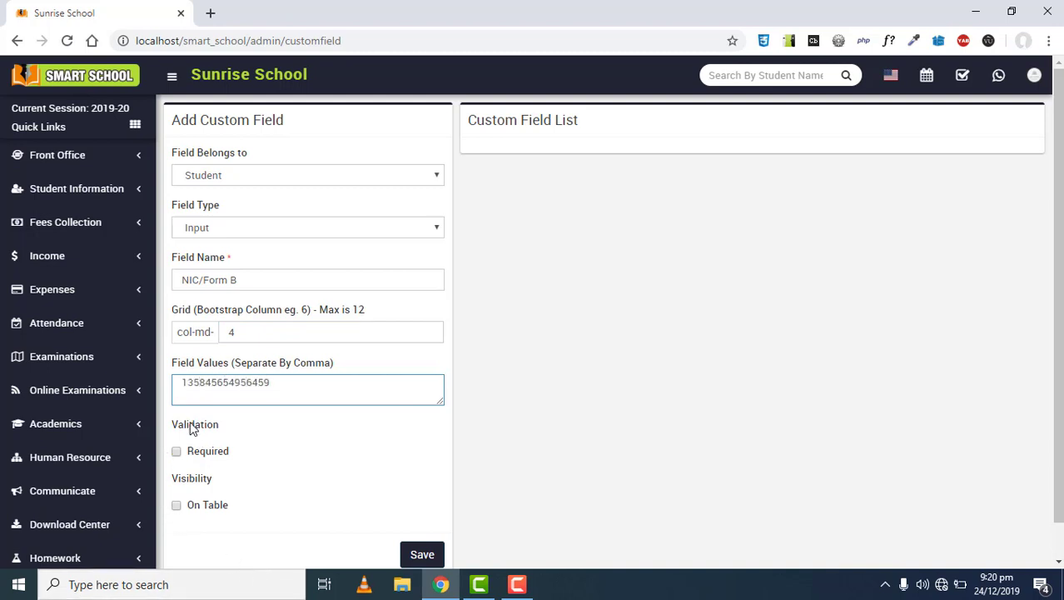
scroll(197, 427, "down", 1)
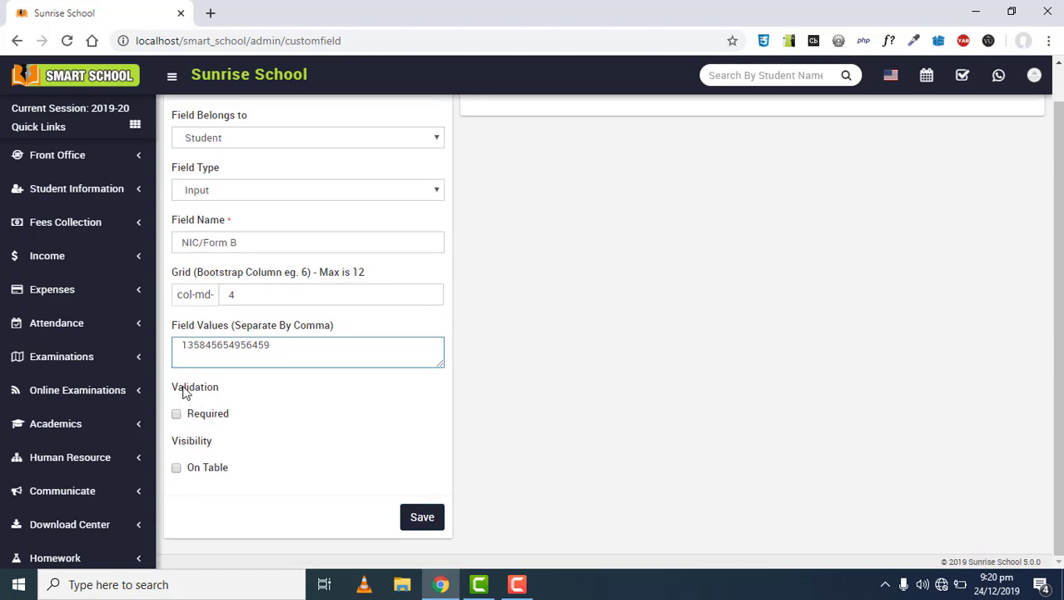
left_click(176, 414)
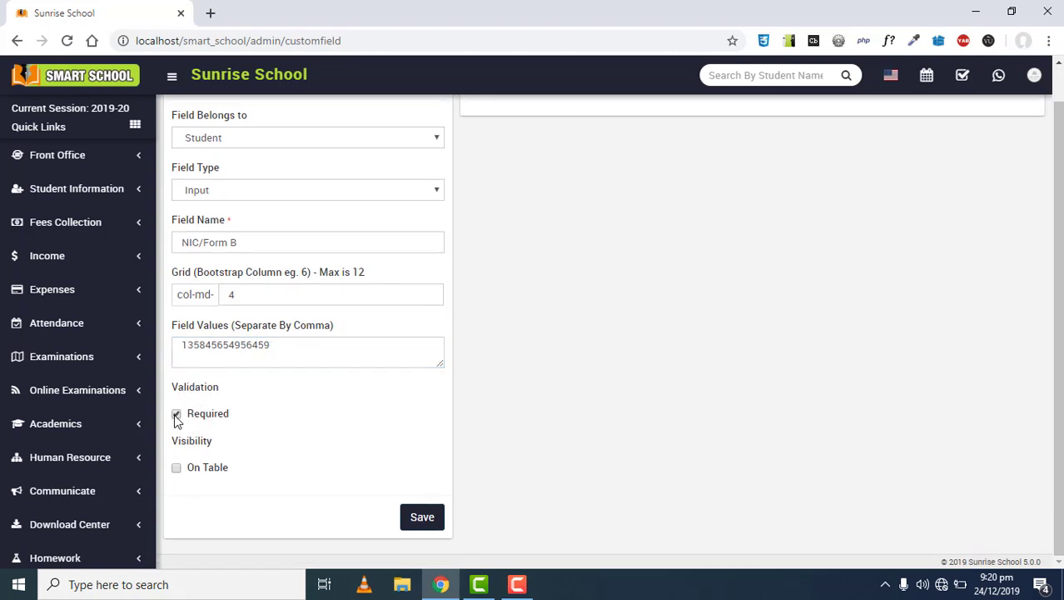
left_click(177, 468)
Save the NIC/Form B field and expand the Student group to see it listed
left_click(416, 519)
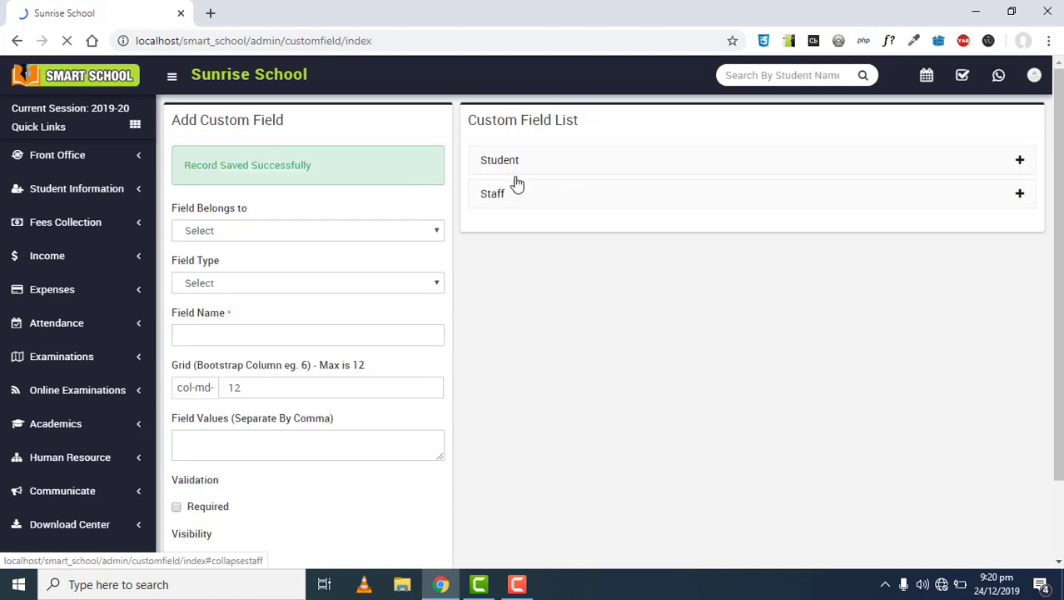
left_click(511, 167)
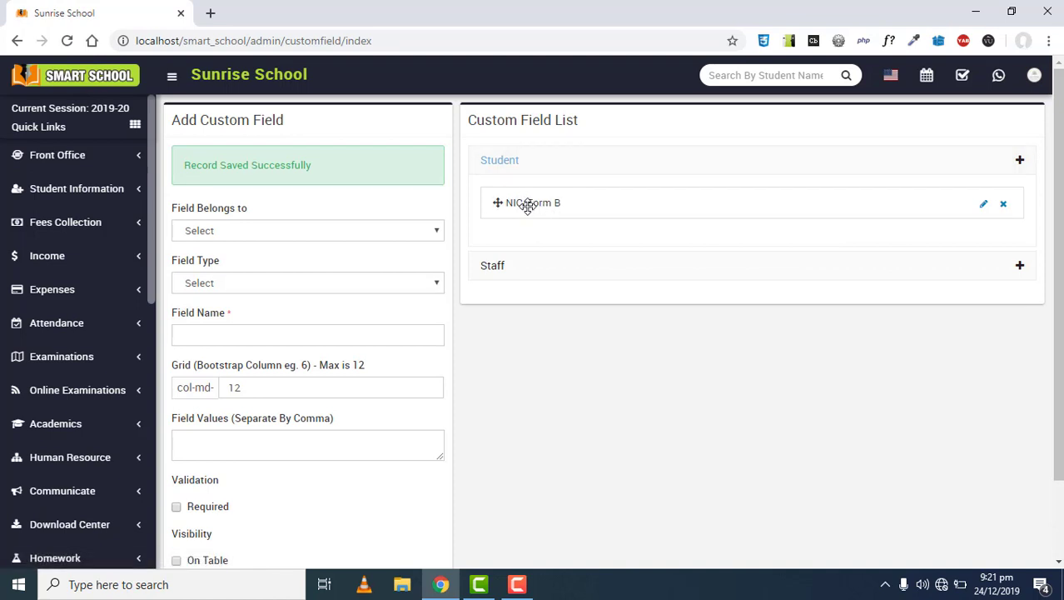
left_click(518, 163)
left_click(520, 162)
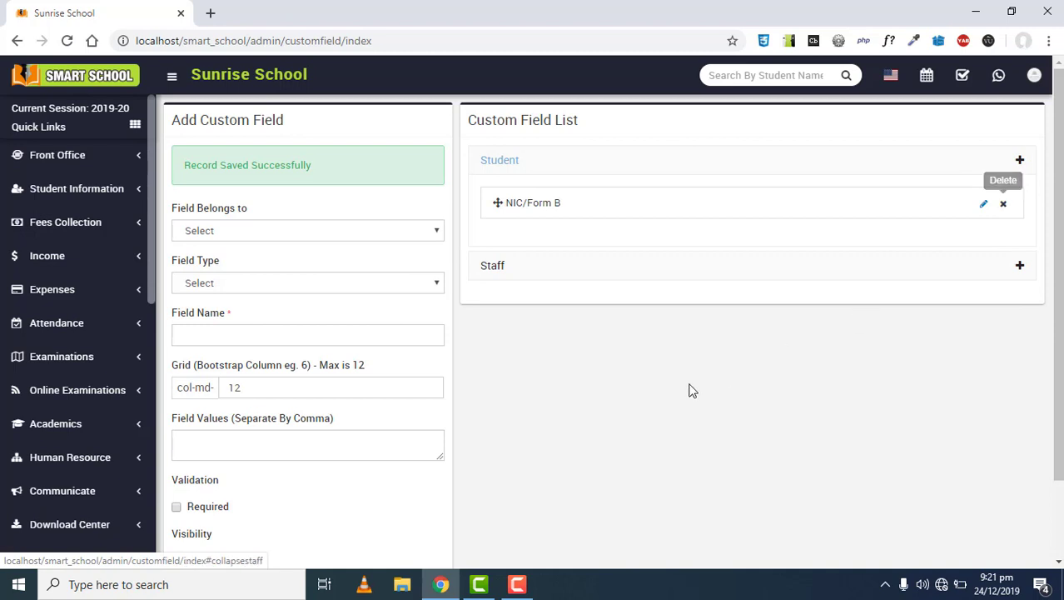
left_click(518, 163)
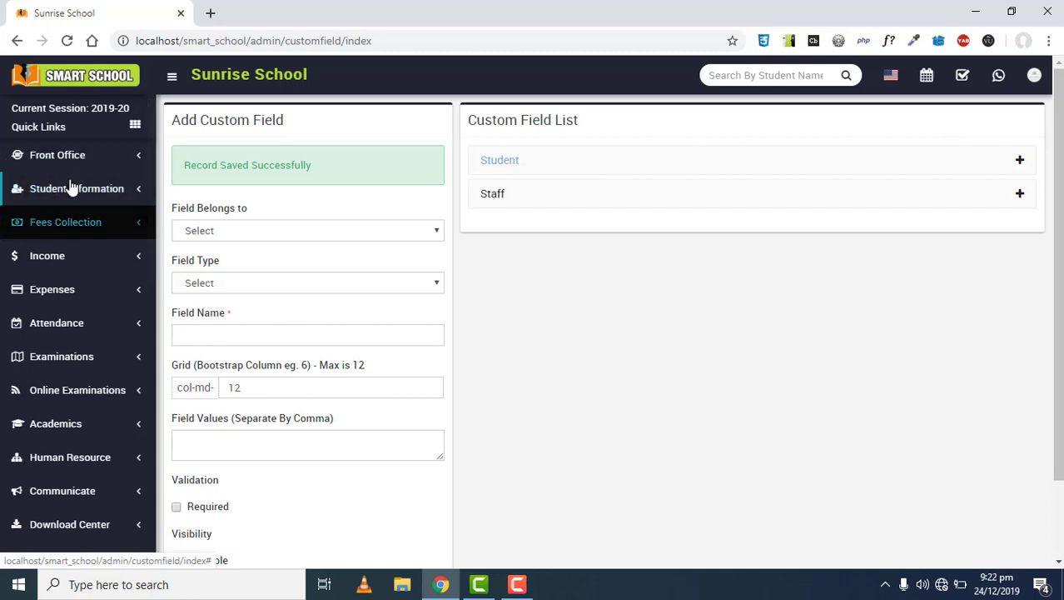
Open Student Admission and inspect the new NIC/Form B field beside Height and Weight
left_click(71, 188)
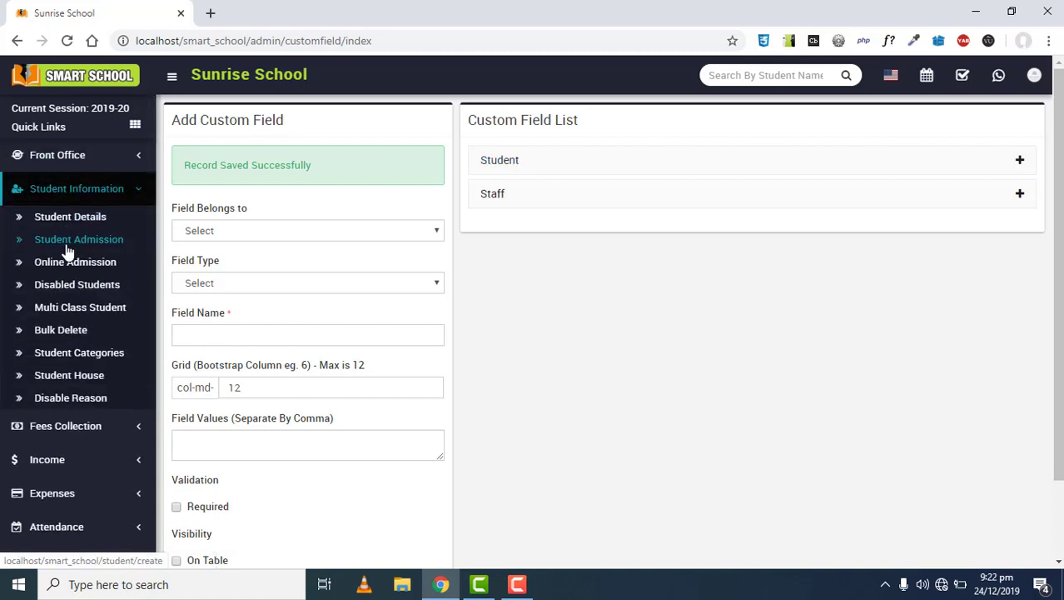
left_click(69, 249)
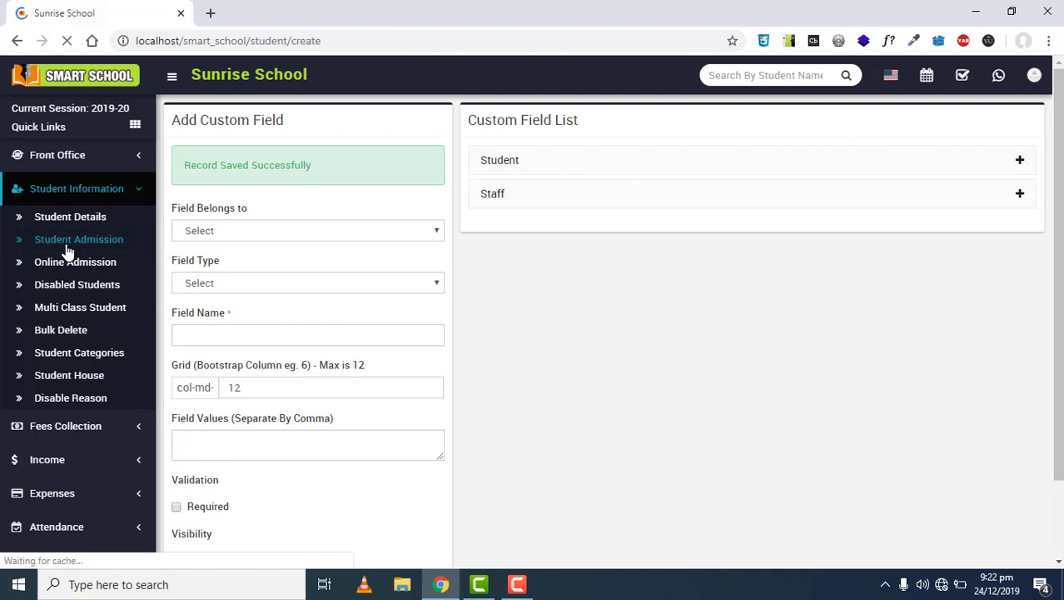
left_click(84, 284)
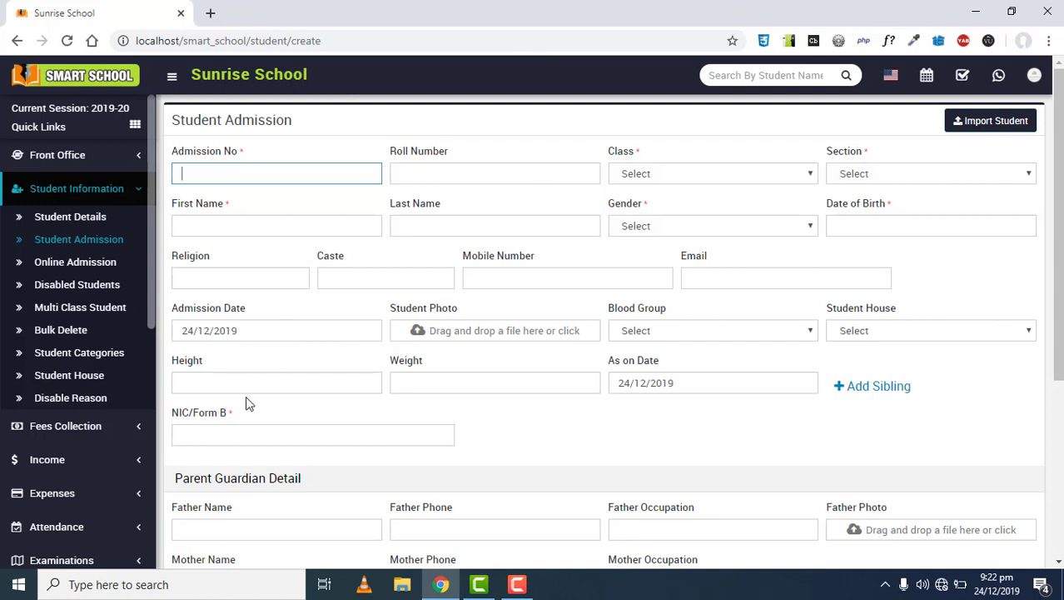
left_click_drag(237, 412, 171, 413)
left_click(197, 435)
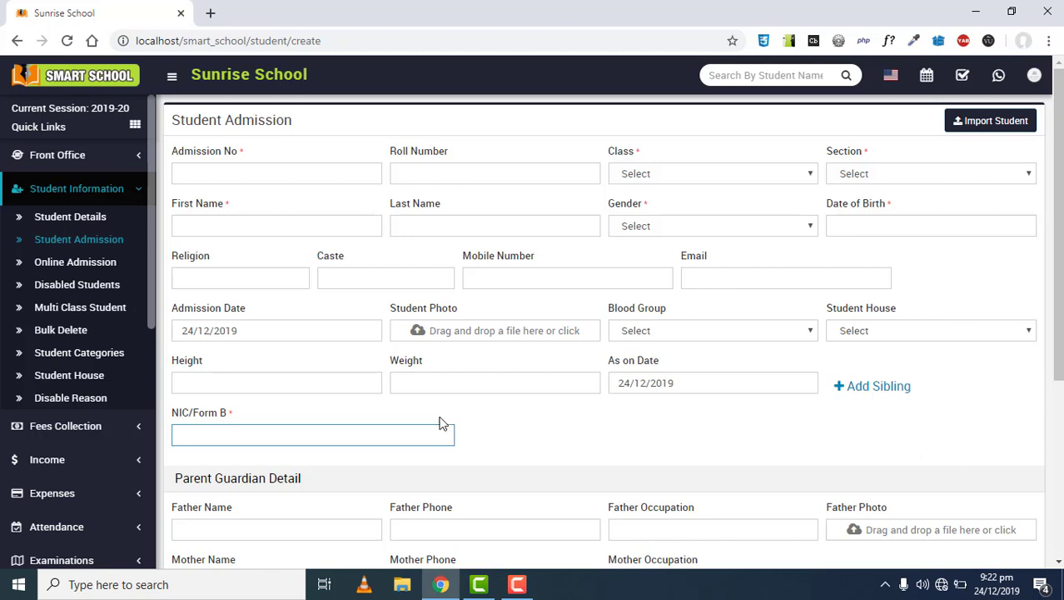
left_click(350, 384)
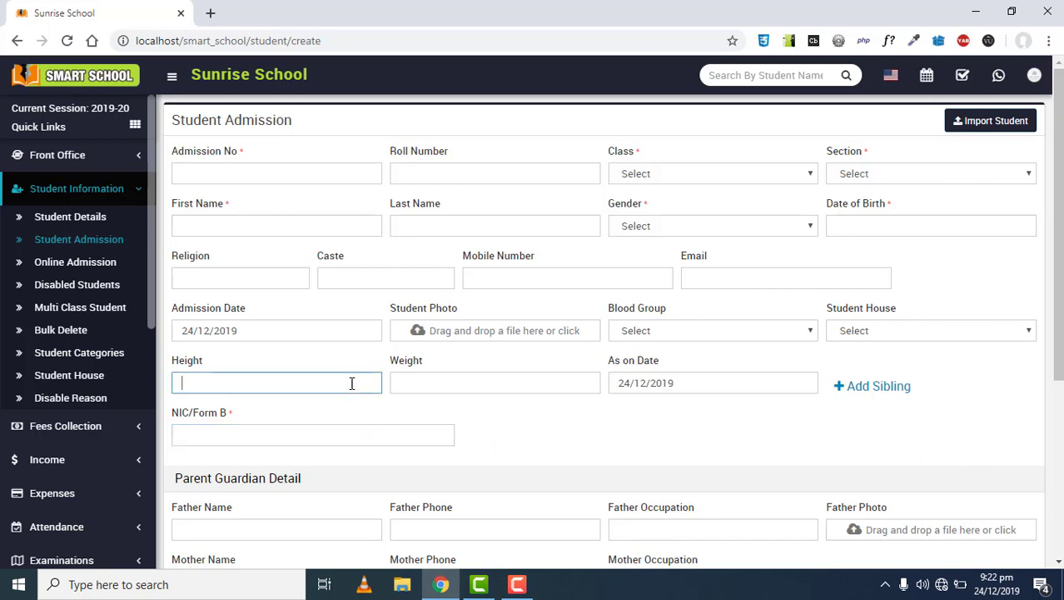
left_click(478, 383)
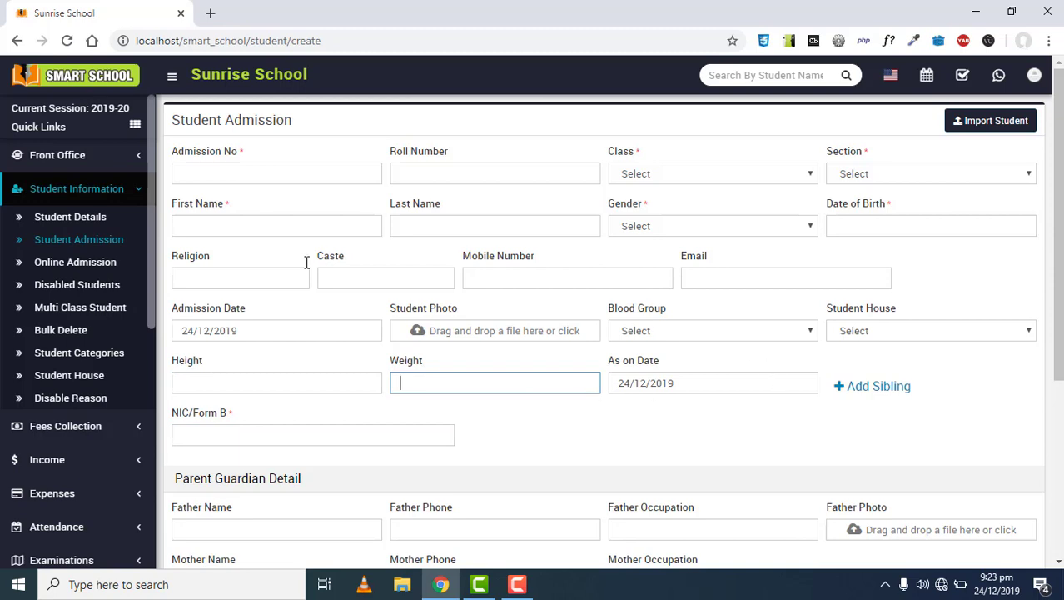
Go to System Settings > Custom Fields
left_click(106, 194)
scroll(100, 320, "down", 5)
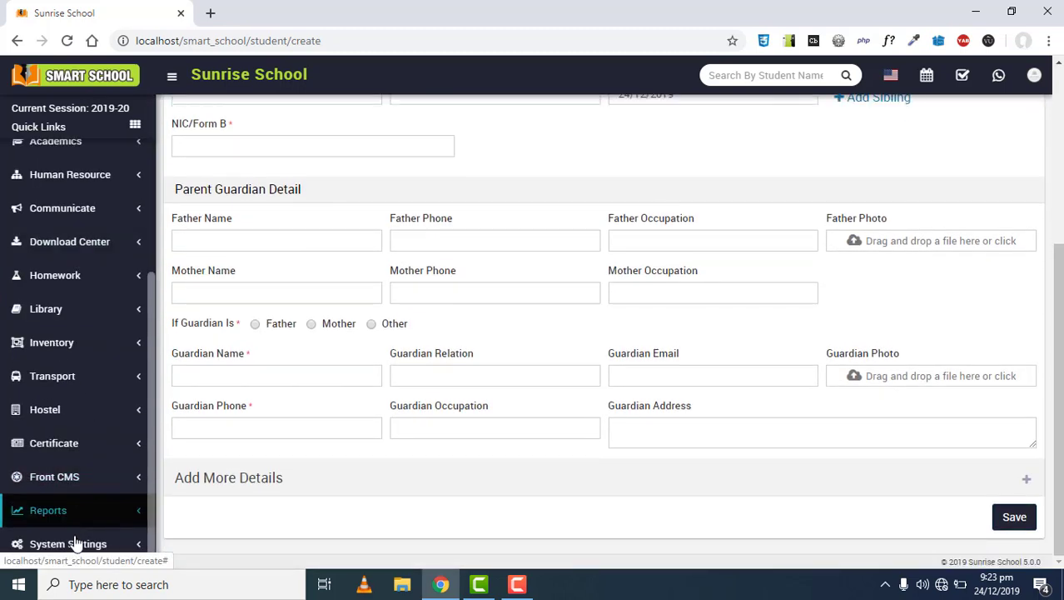
left_click(75, 543)
scroll(131, 356, "down", 4)
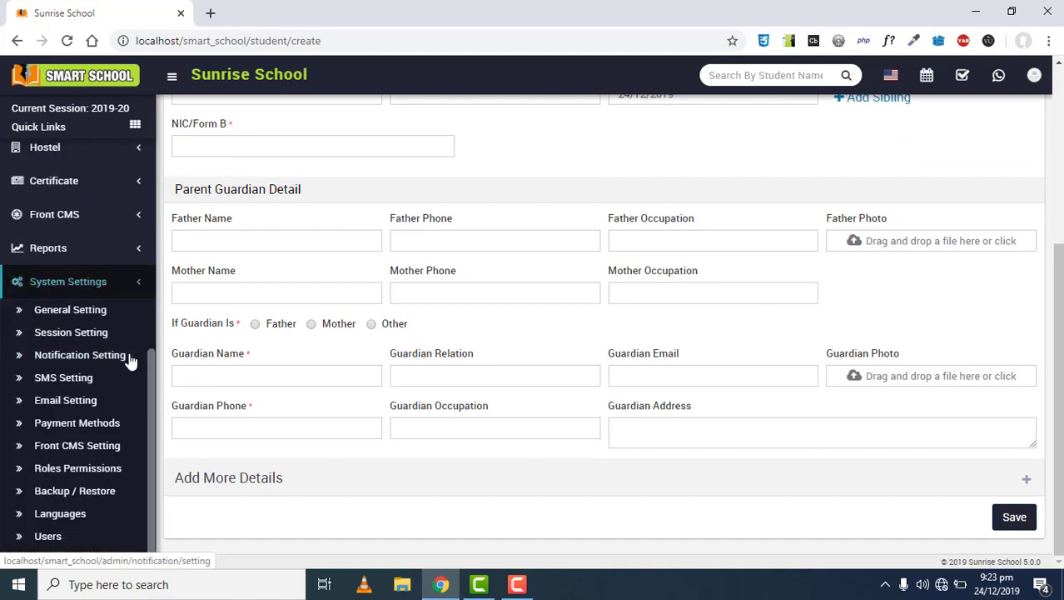
left_click(288, 373)
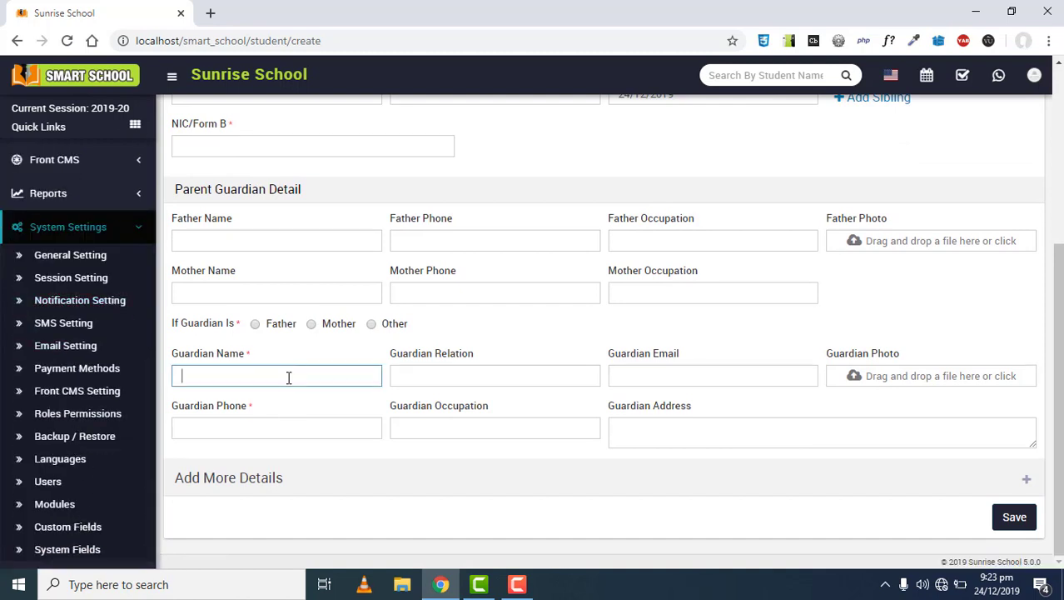
left_click(70, 528)
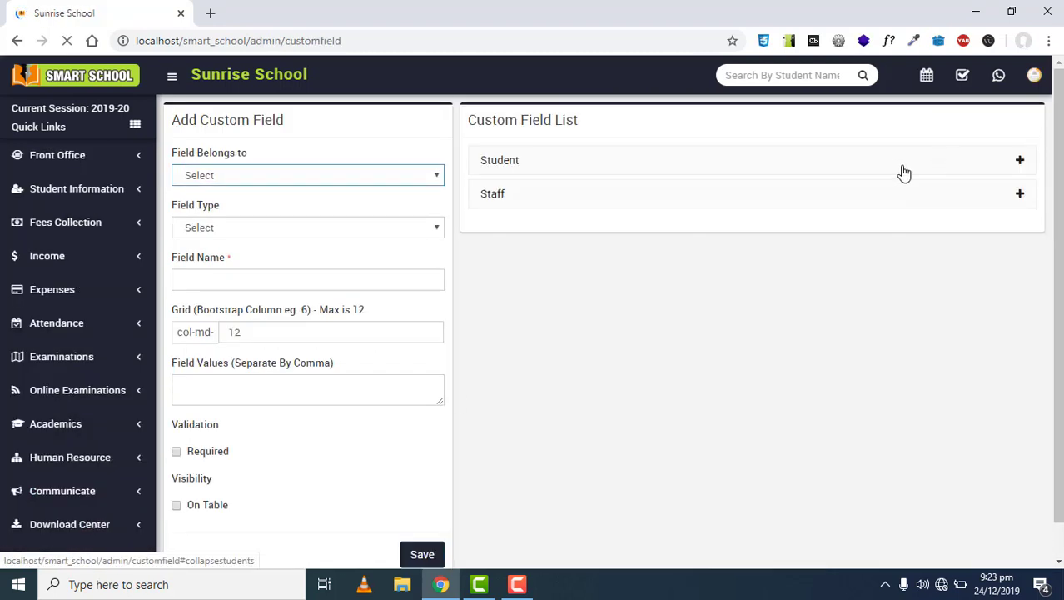
Edit the student NIC/Form B field, replace its grid width of 4, and save
left_click(967, 159)
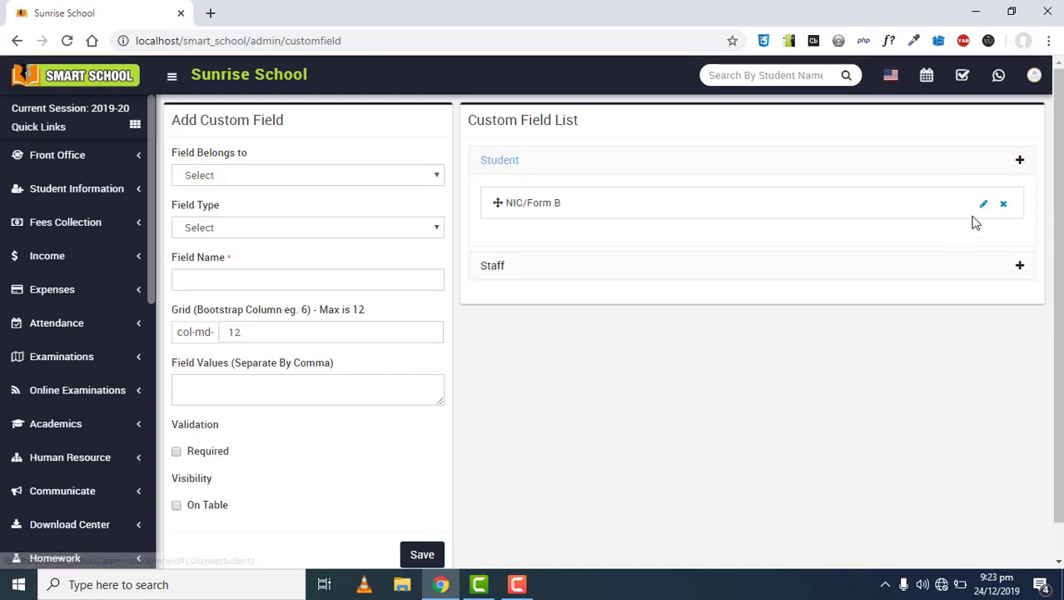
left_click(983, 204)
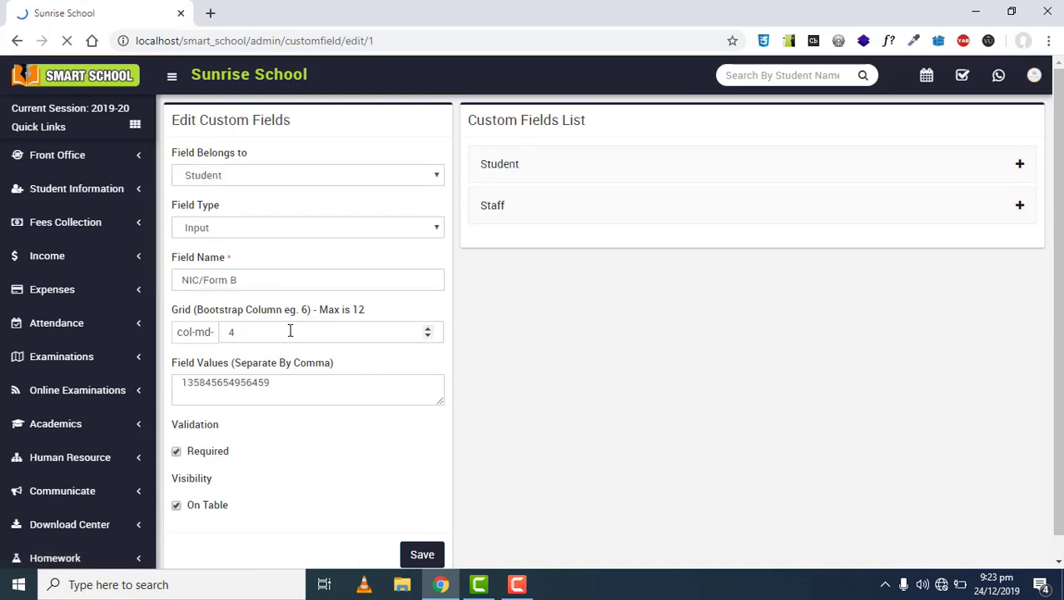
double_click(231, 333)
type("3")
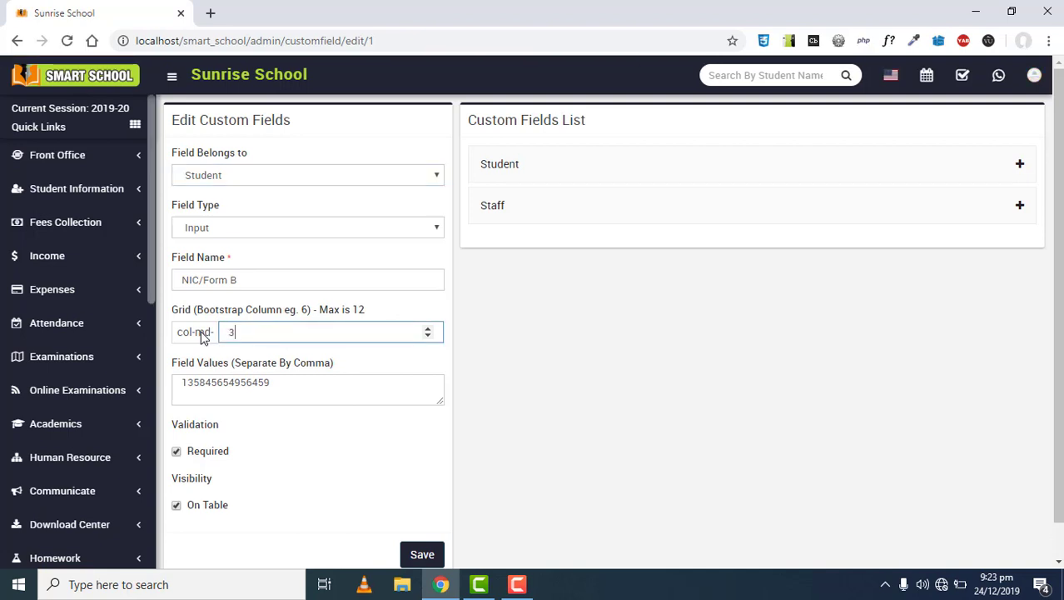
scroll(270, 333, "down", 3)
left_click(417, 514)
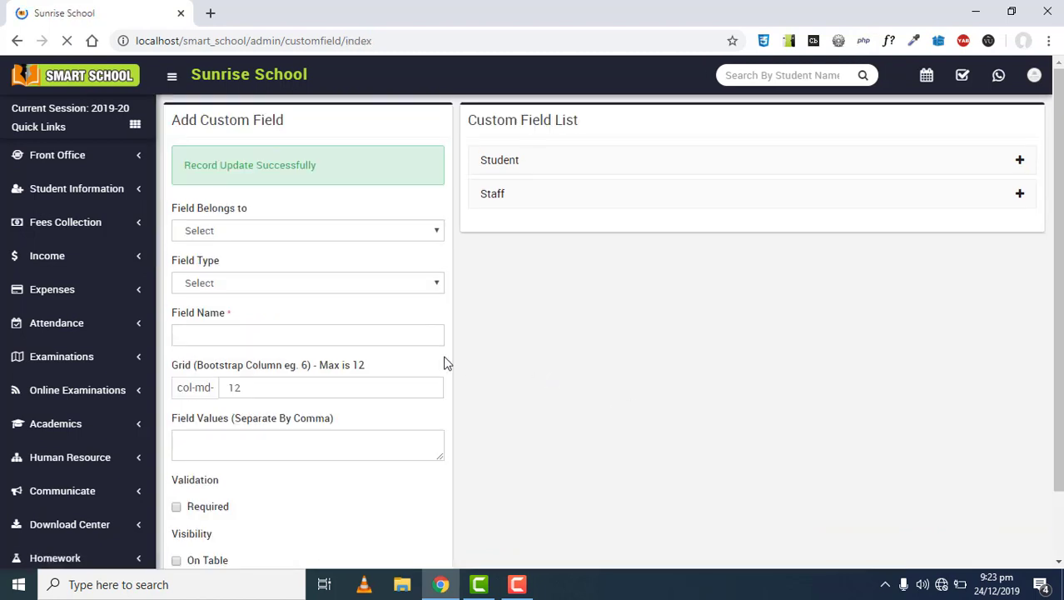
left_click(83, 191)
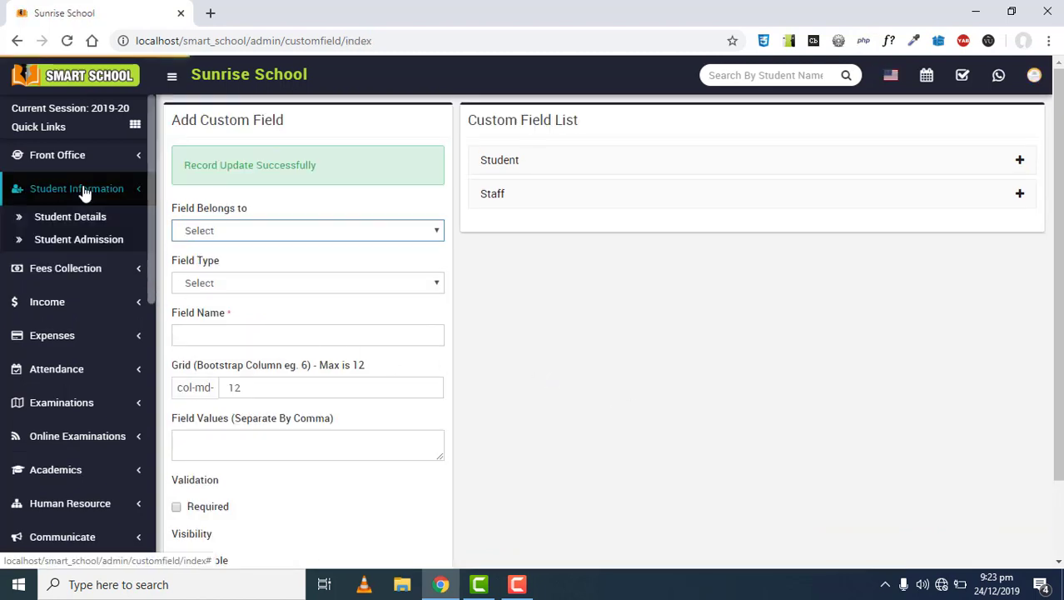
left_click(85, 242)
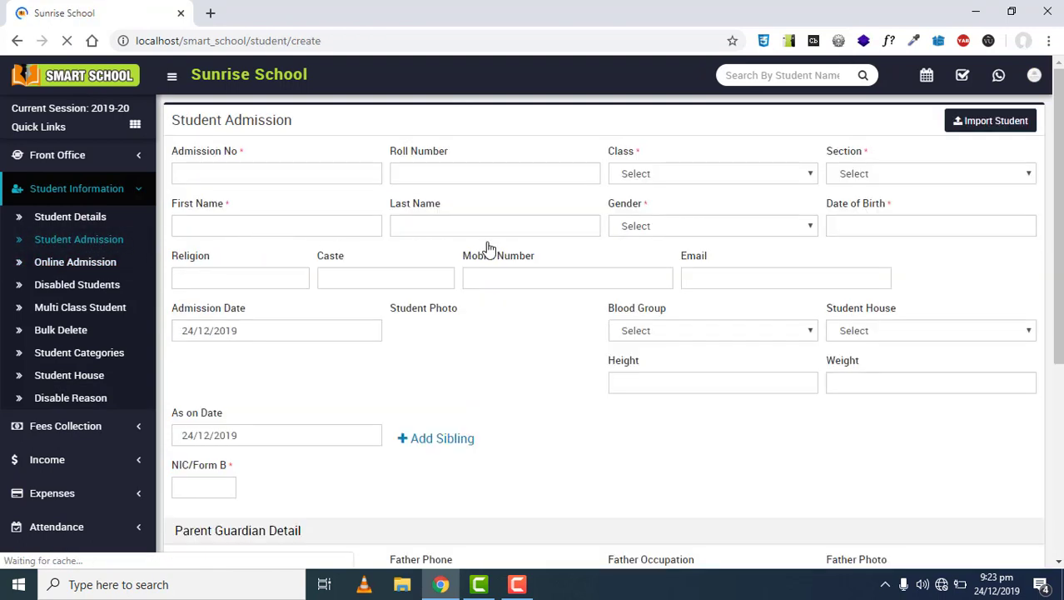
scroll(237, 350, "down", 2)
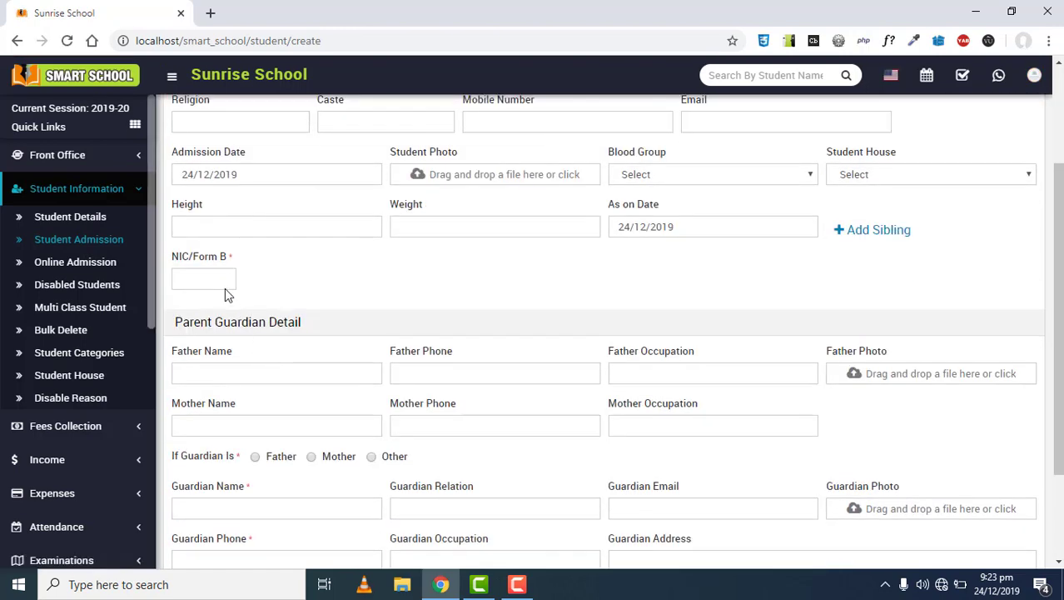
left_click(209, 274)
scroll(78, 357, "down", 5)
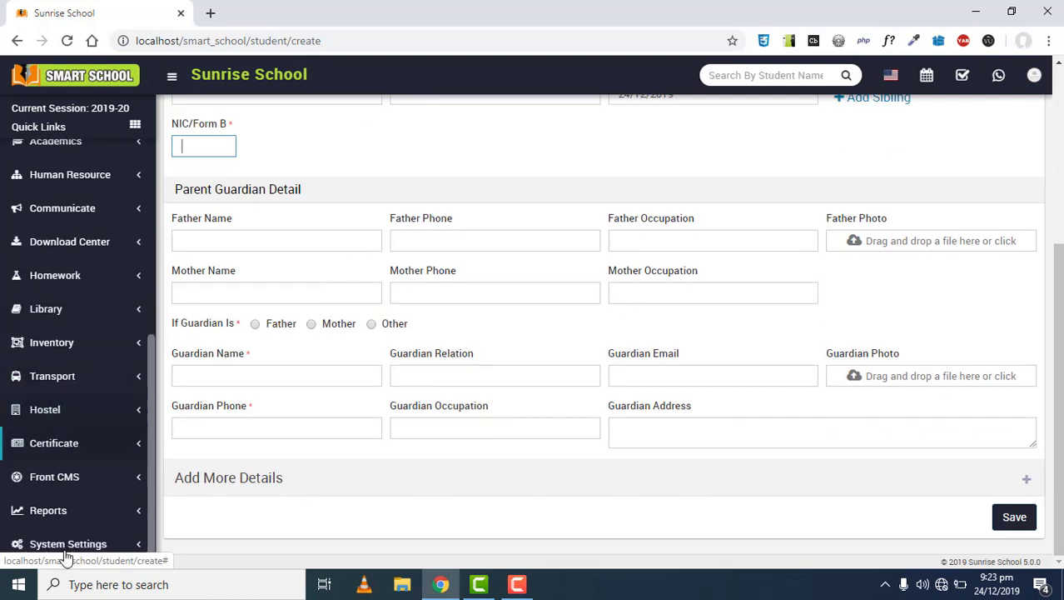
left_click(69, 543)
scroll(75, 510, "down", 4)
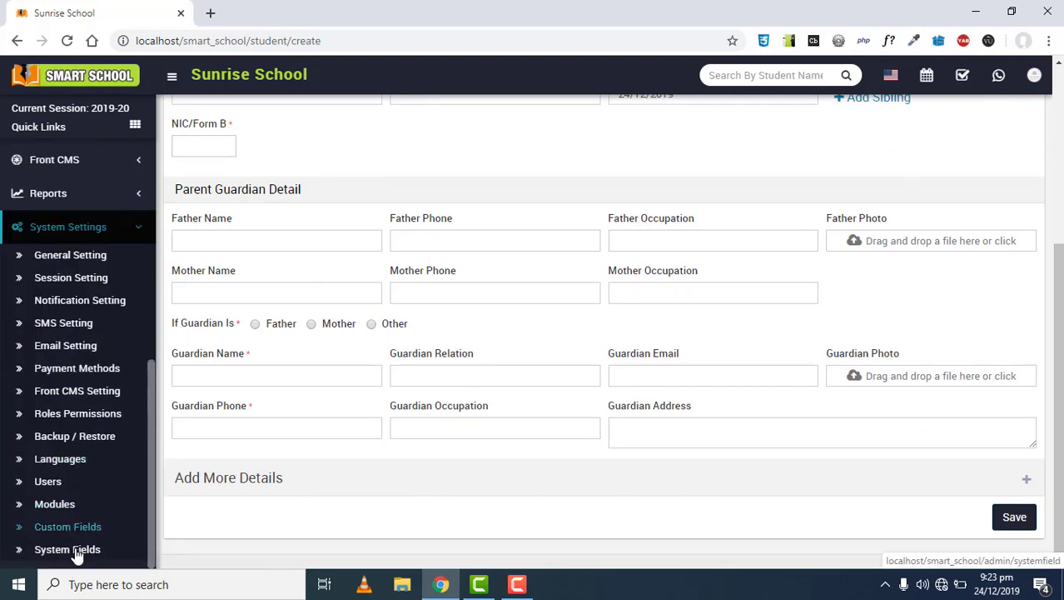
left_click(18, 528)
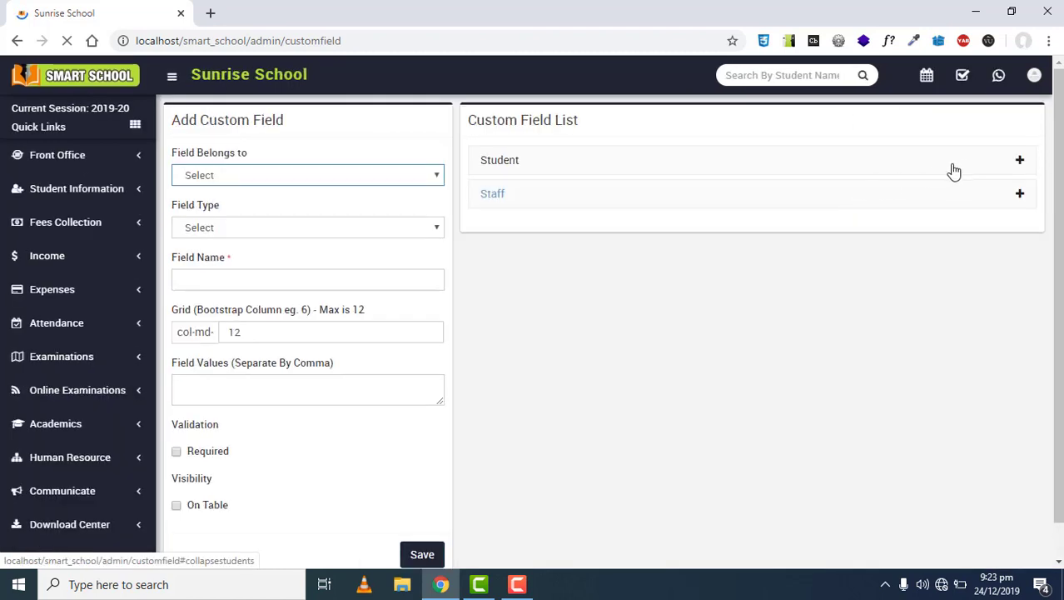
Edit NIC/Form B under Student, set its grid width to 3, and save
left_click(955, 169)
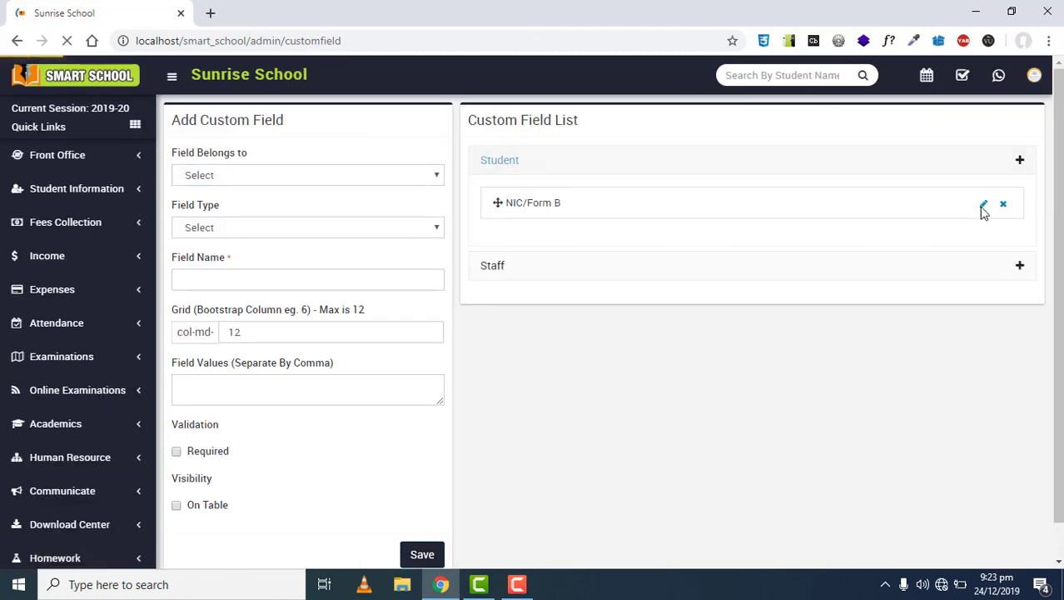
left_click(983, 208)
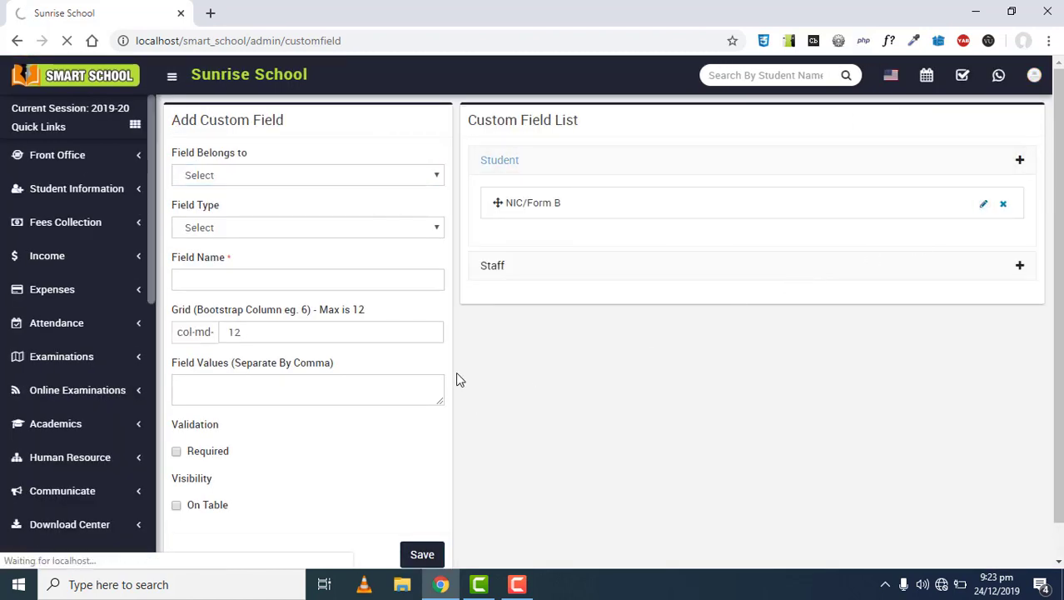
left_click_drag(240, 333, 213, 334)
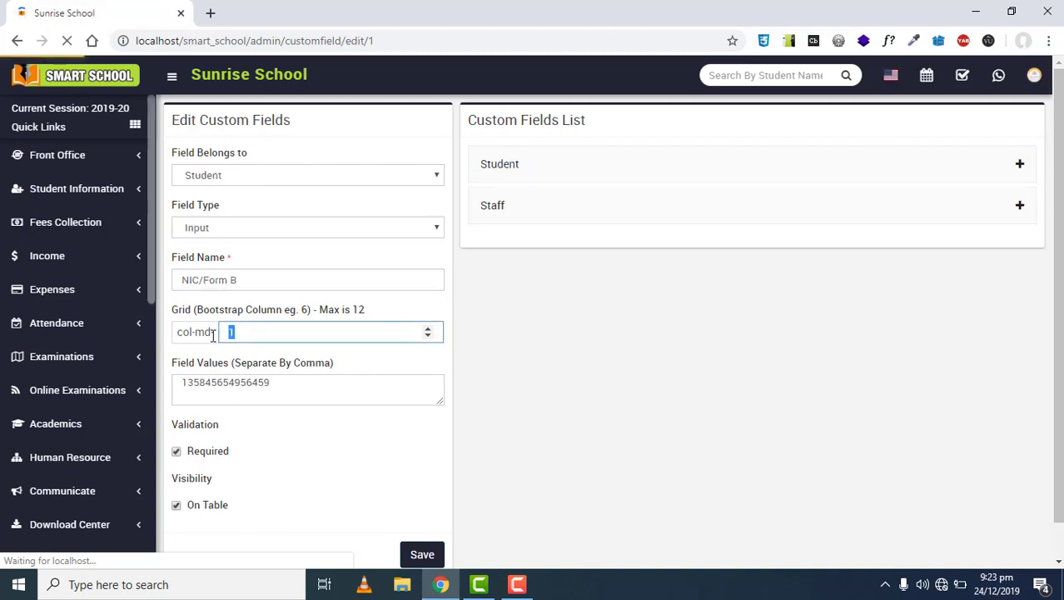
type("3")
scroll(308, 302, "down", 1)
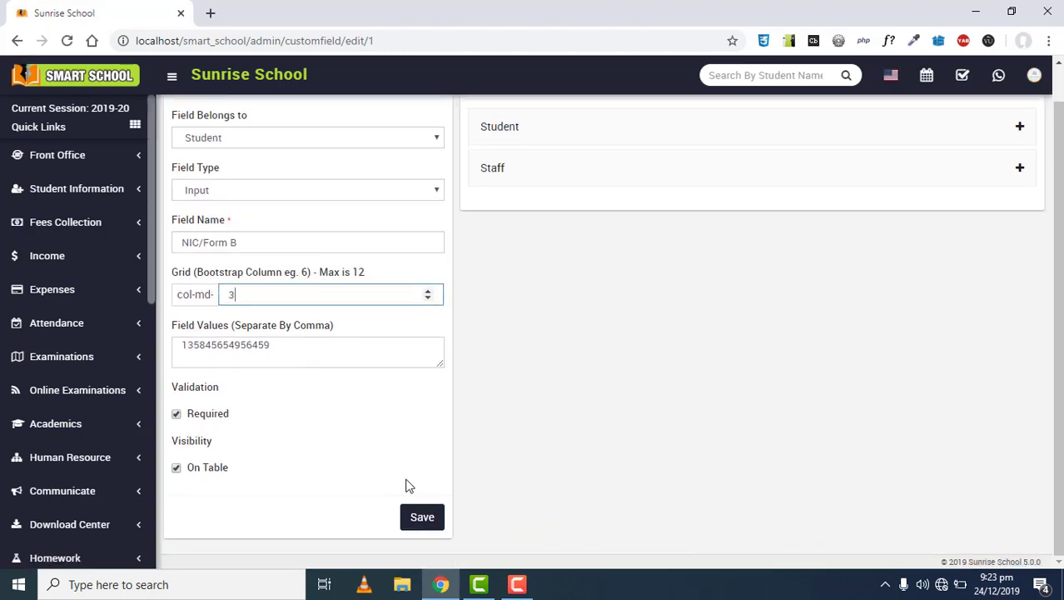
left_click(425, 518)
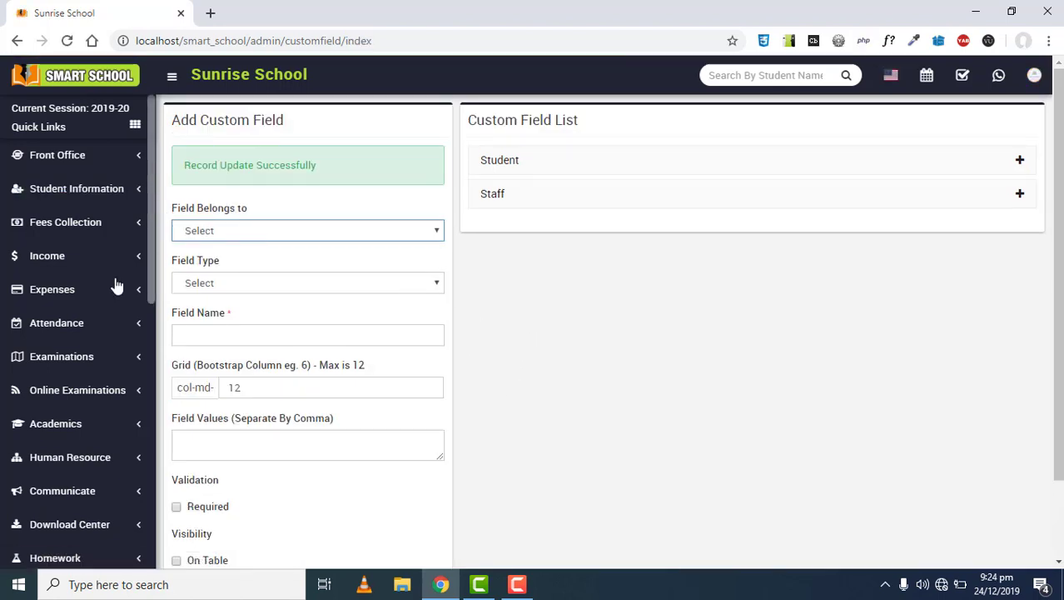
left_click(85, 190)
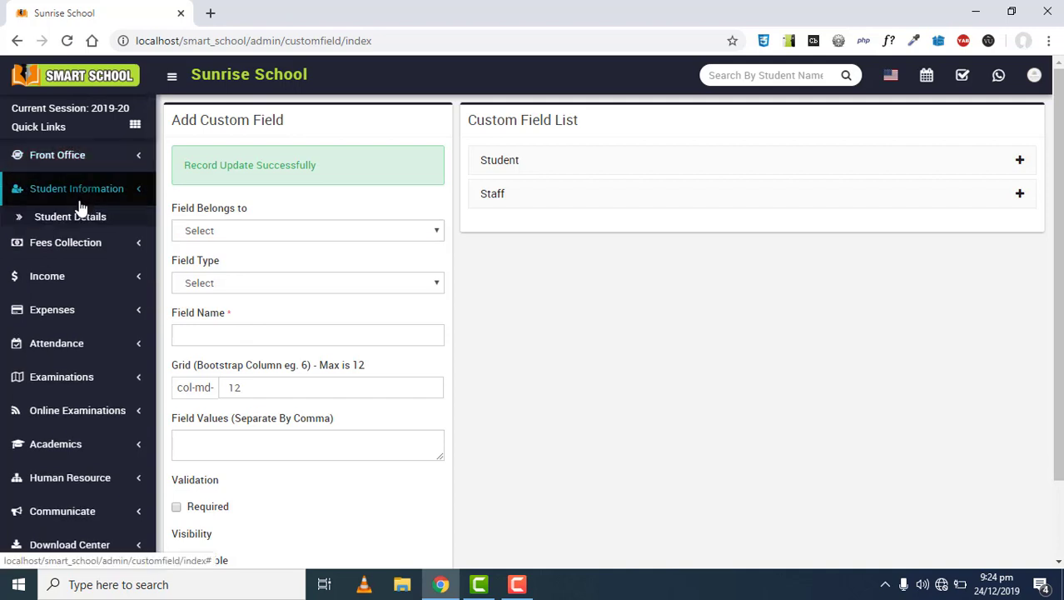
left_click(90, 239)
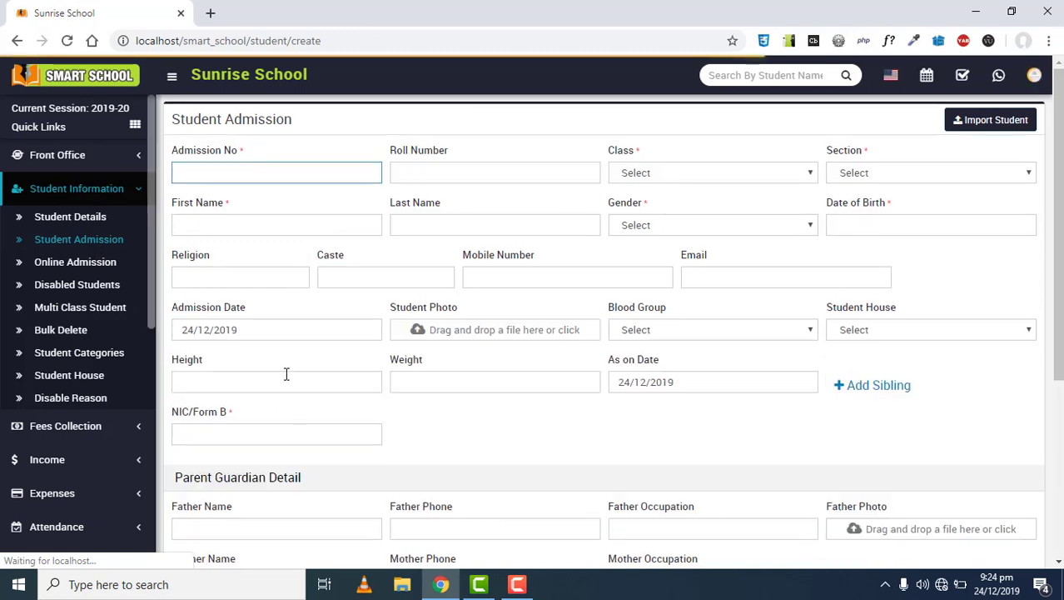
scroll(318, 286, "down", 3)
left_click(333, 203)
scroll(333, 206, "up", 1)
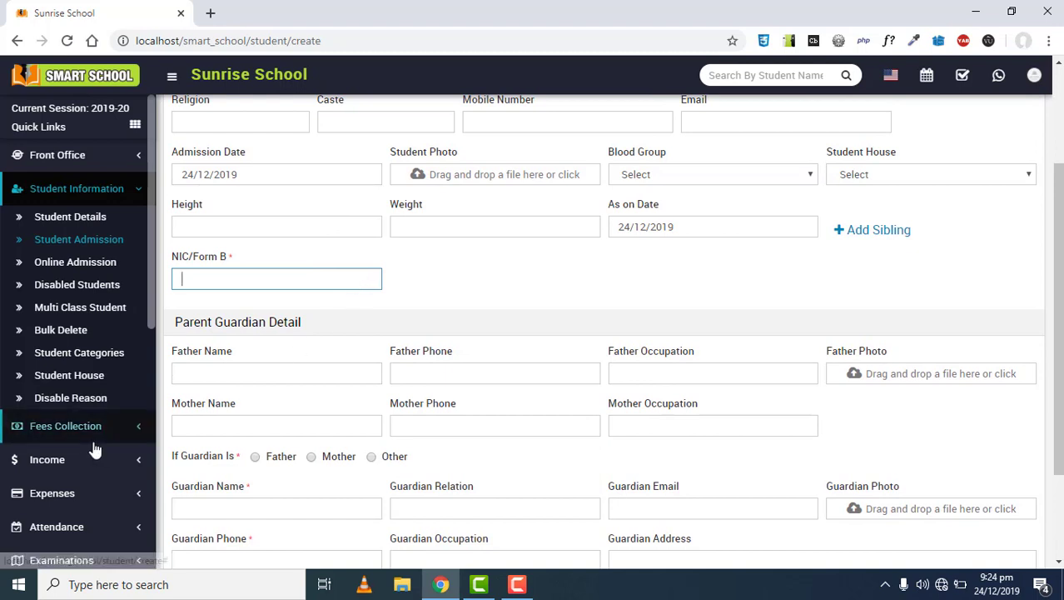
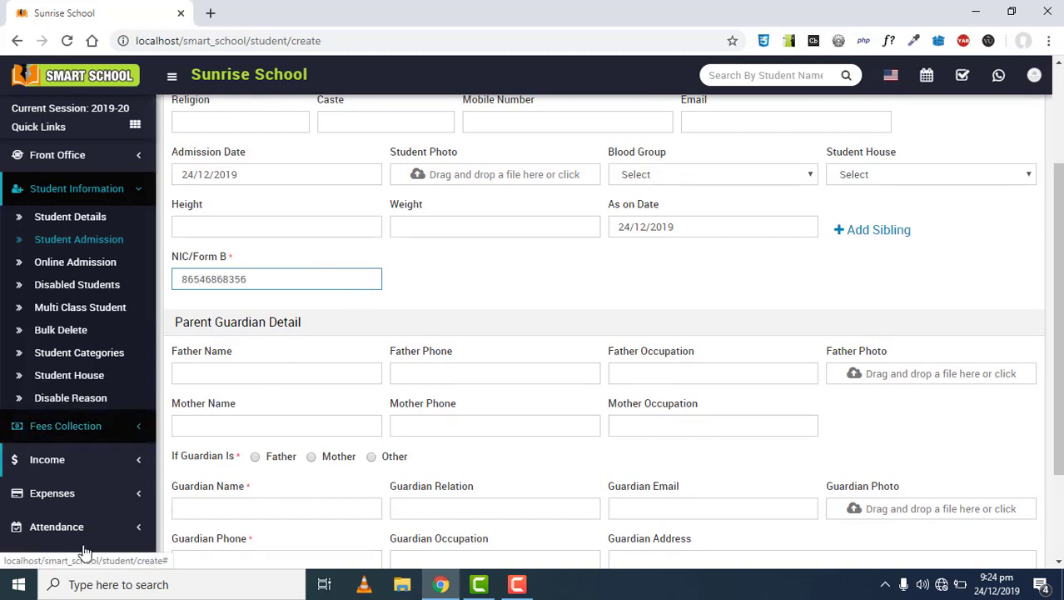
left_click_drag(264, 276, 164, 267)
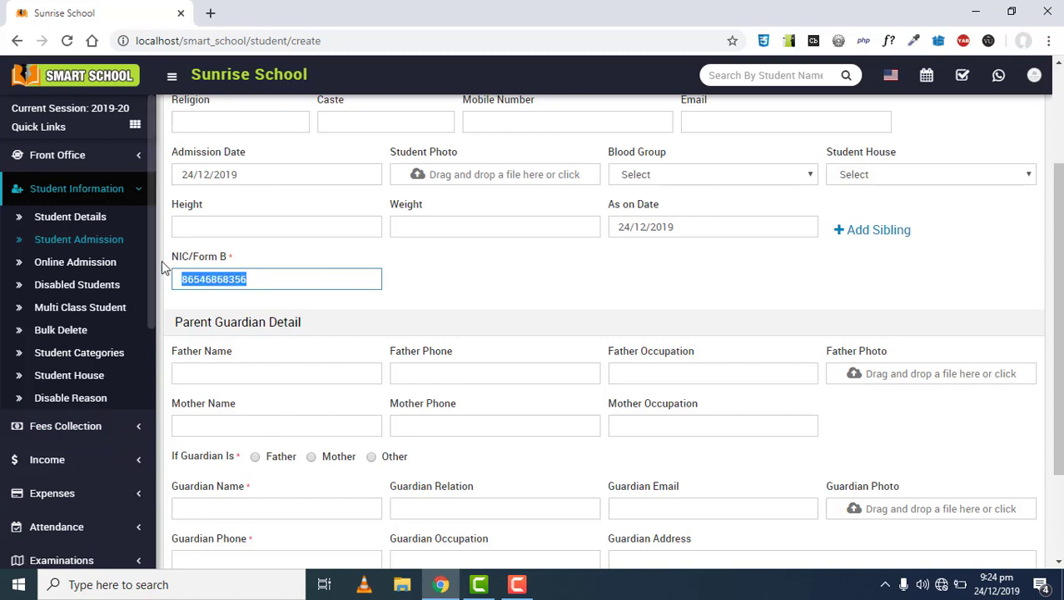
left_click(476, 289)
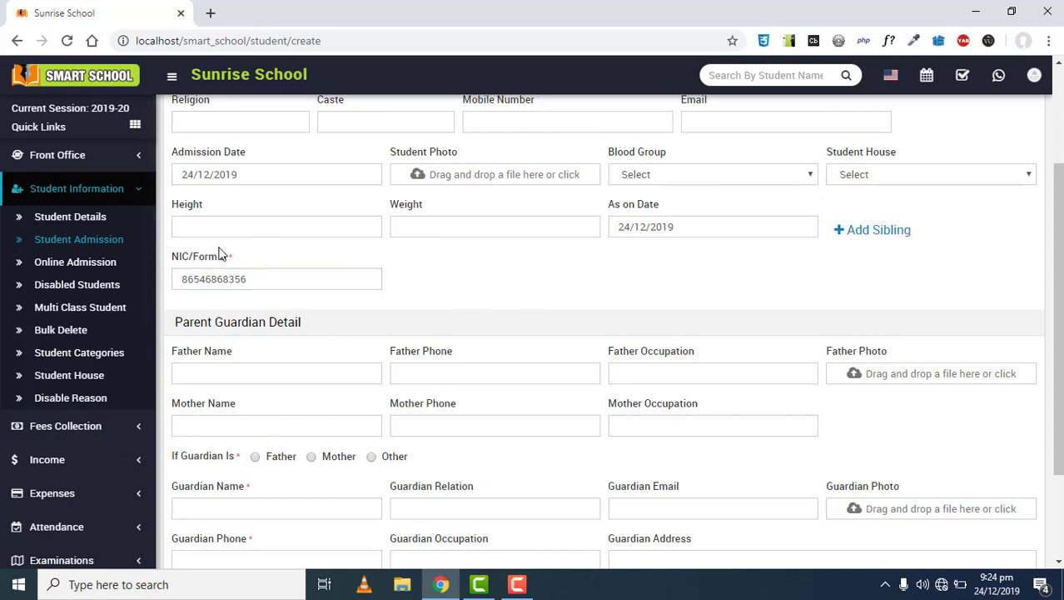
Expand the System Settings section in the sidebar
scroll(77, 384, "down", 1)
scroll(75, 383, "down", 3)
left_click(74, 543)
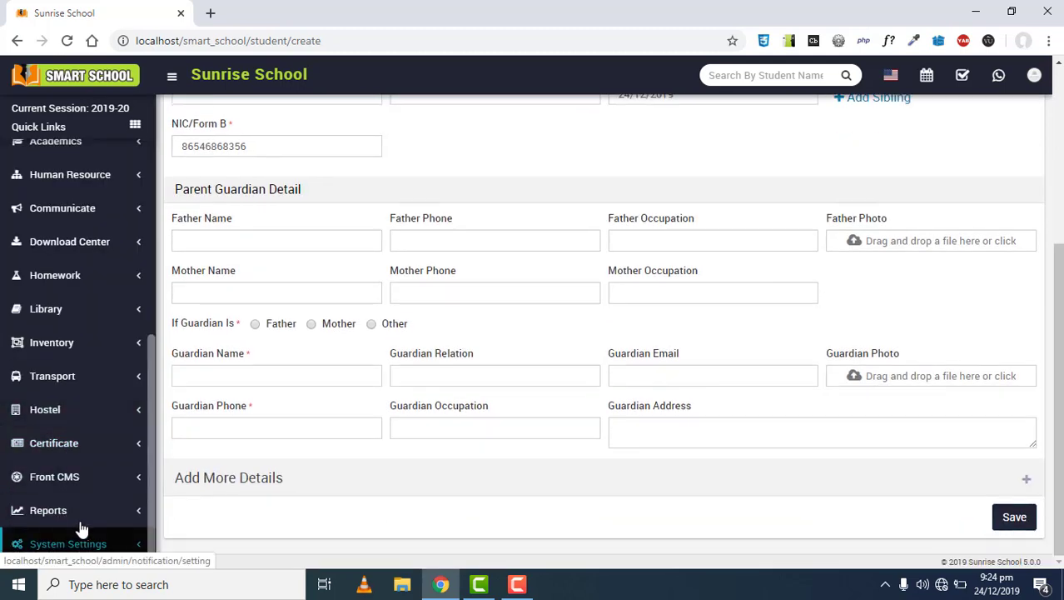
On the Custom Fields page, make a new field belonging to Student with type Input
left_click(73, 536)
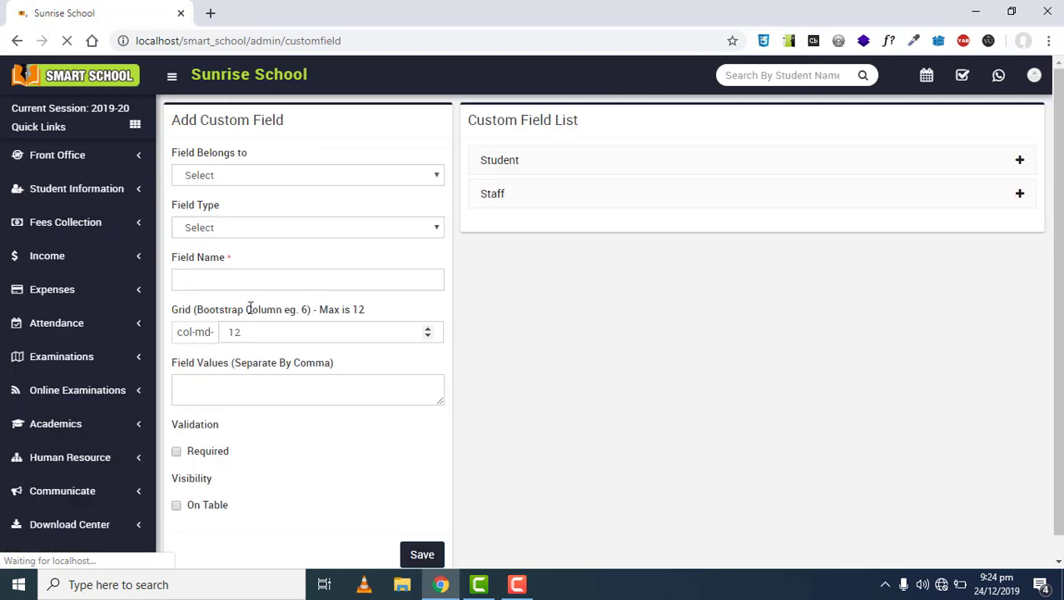
left_click(234, 177)
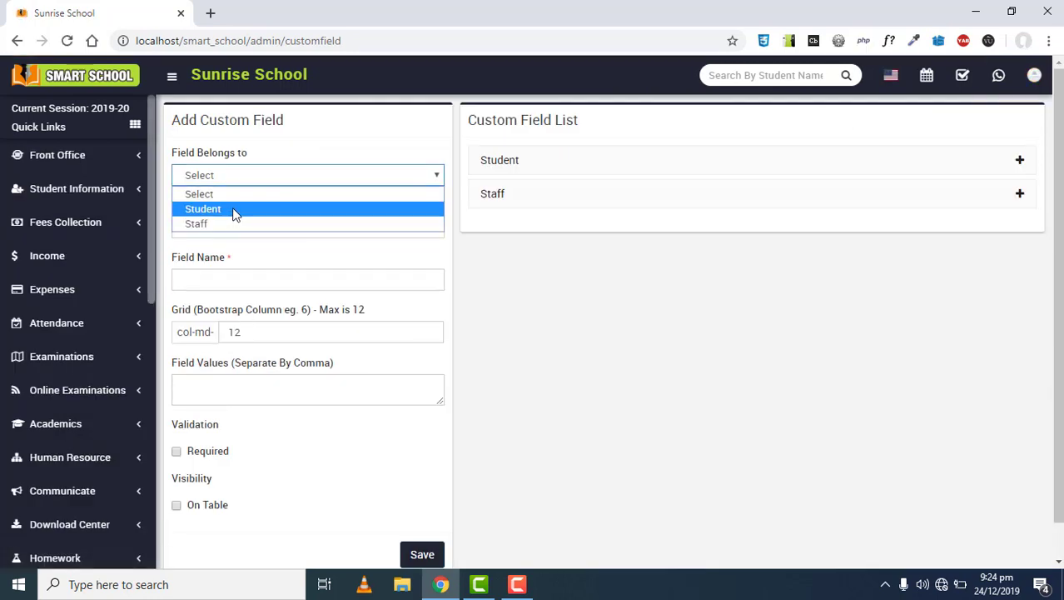
left_click(233, 209)
left_click(234, 229)
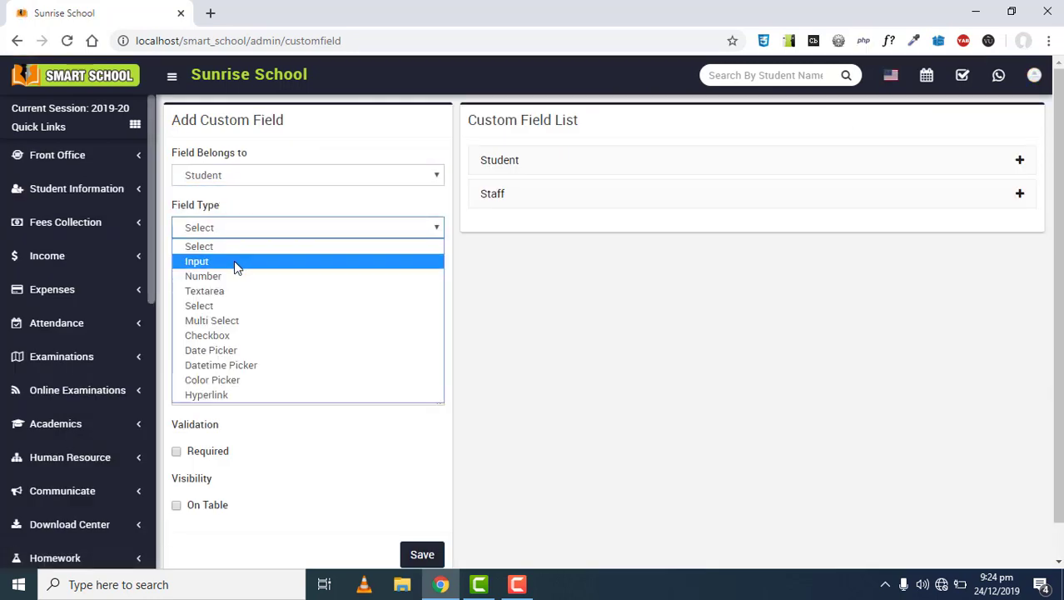
left_click(235, 261)
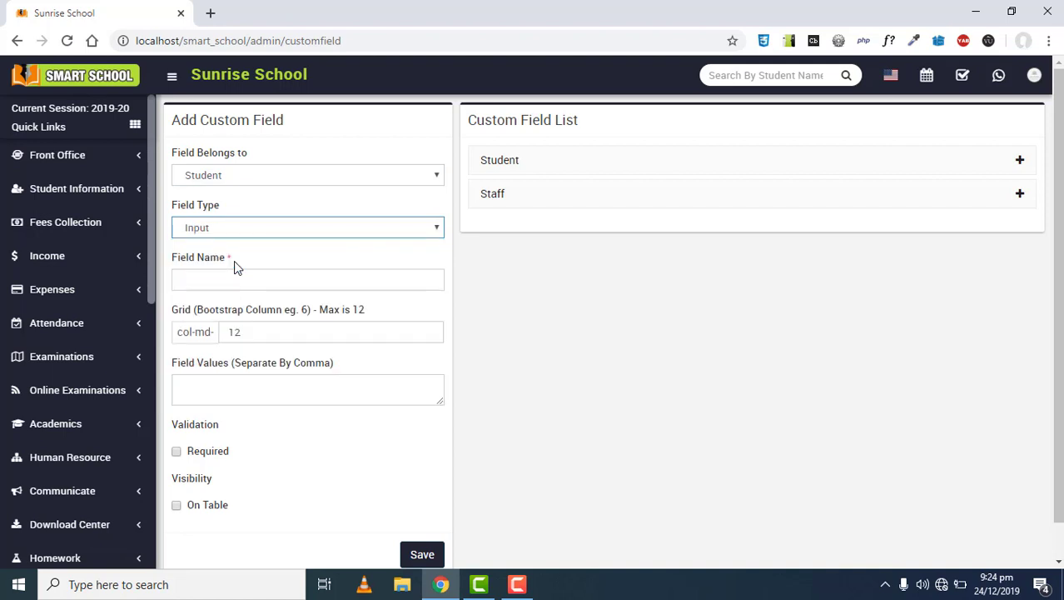
left_click(199, 234)
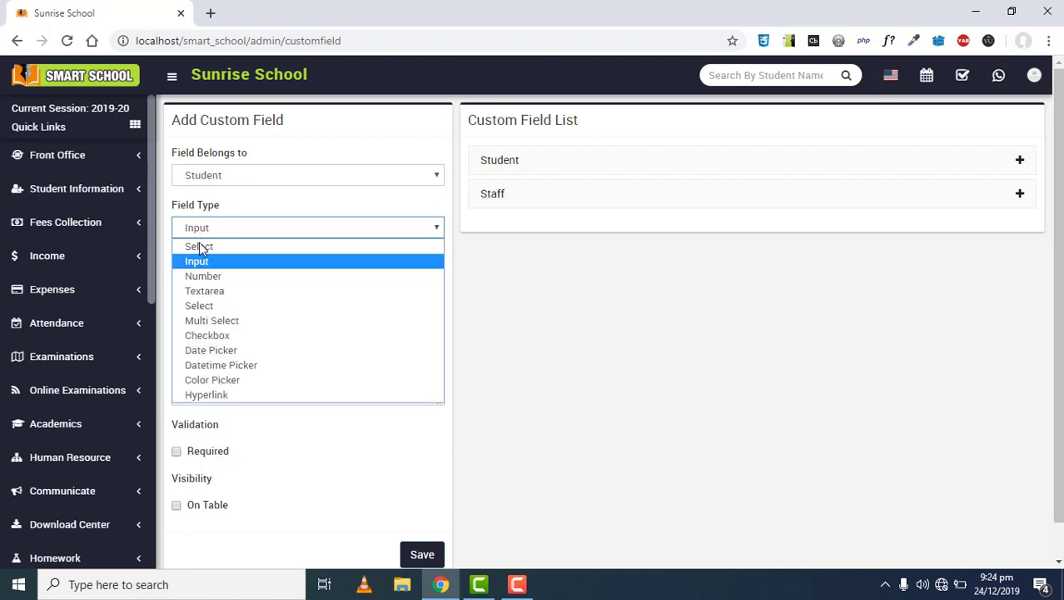
left_click(209, 261)
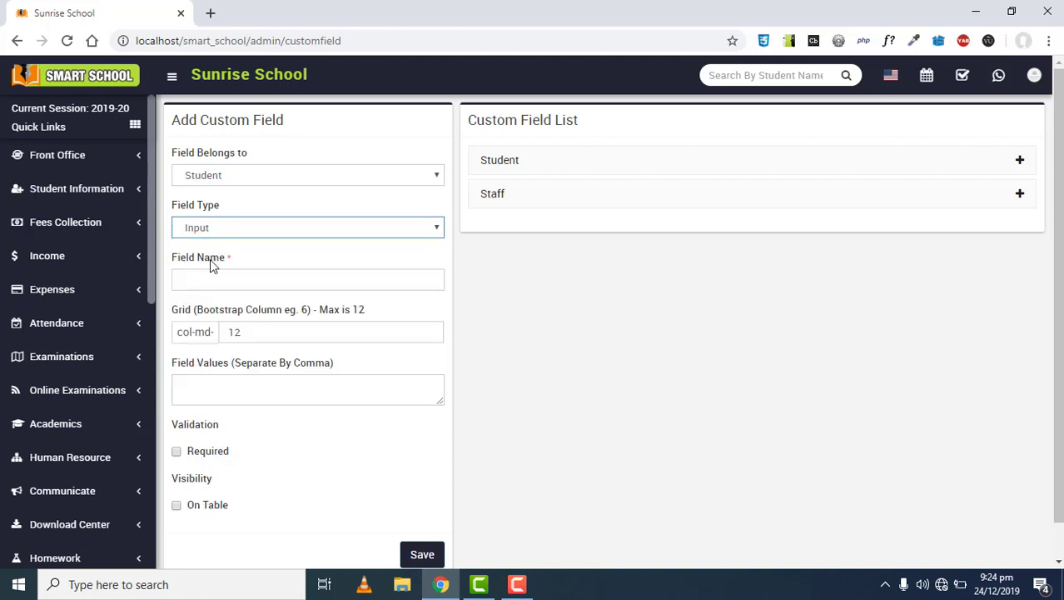
Name the field Semester, switch it to Select, set grid 3 and values 1st,2nd,3rd,4th
left_click(208, 280)
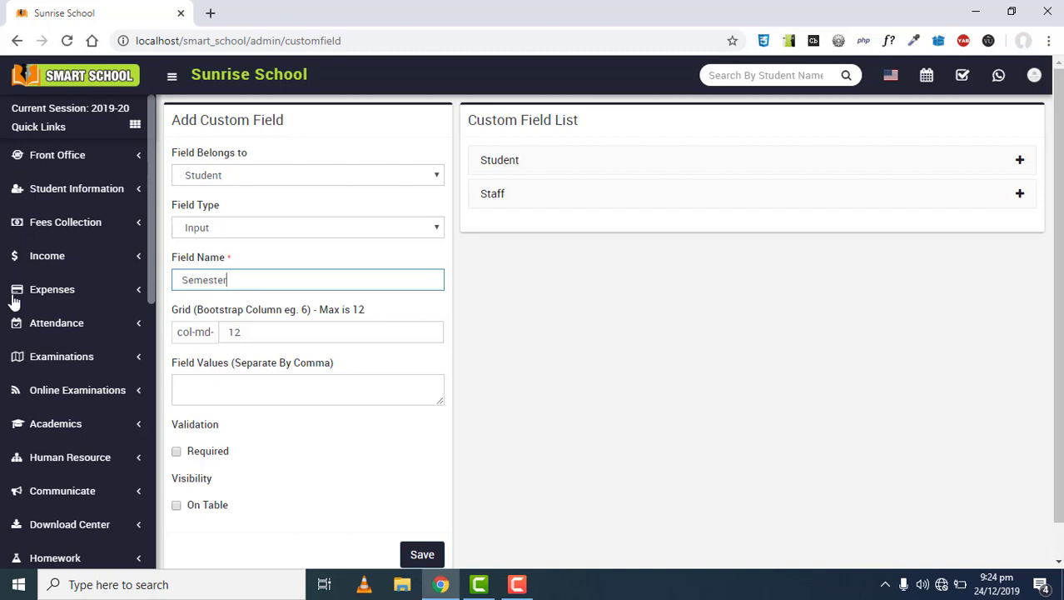
left_click(218, 229)
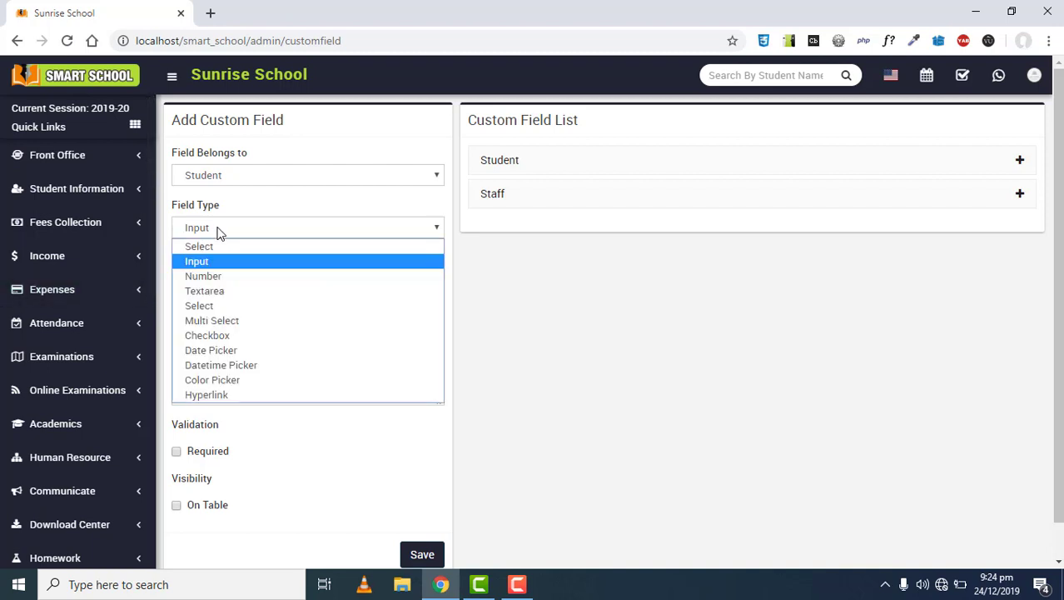
left_click(223, 306)
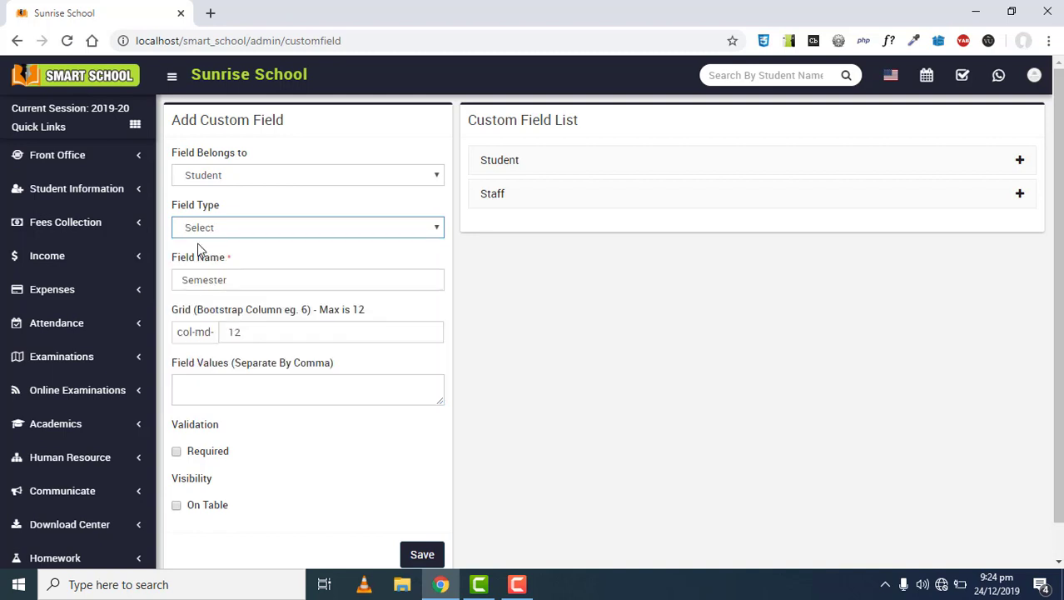
left_click_drag(249, 336, 194, 331)
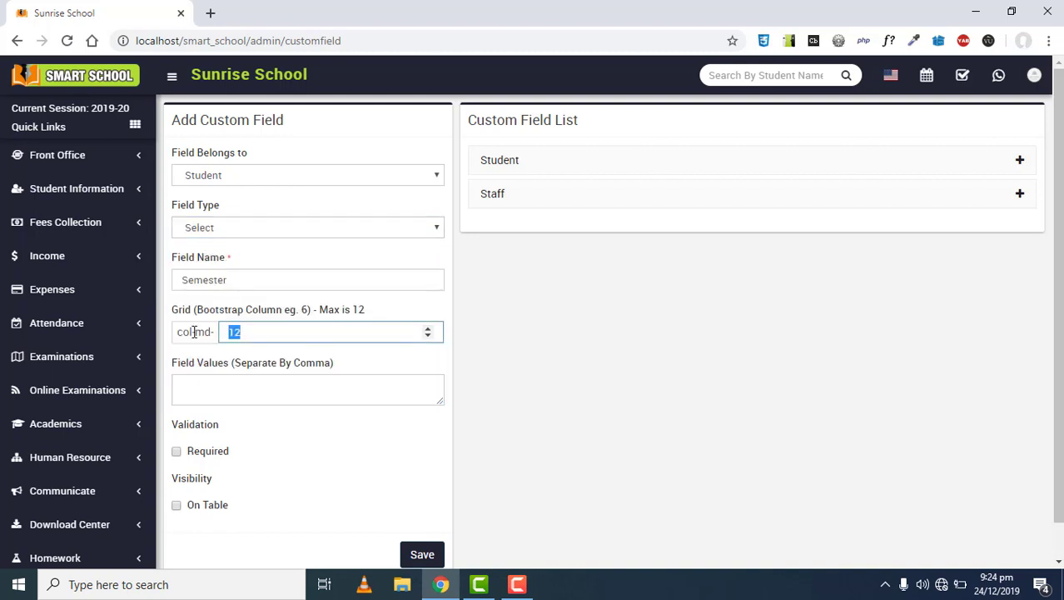
type("3")
left_click(222, 393)
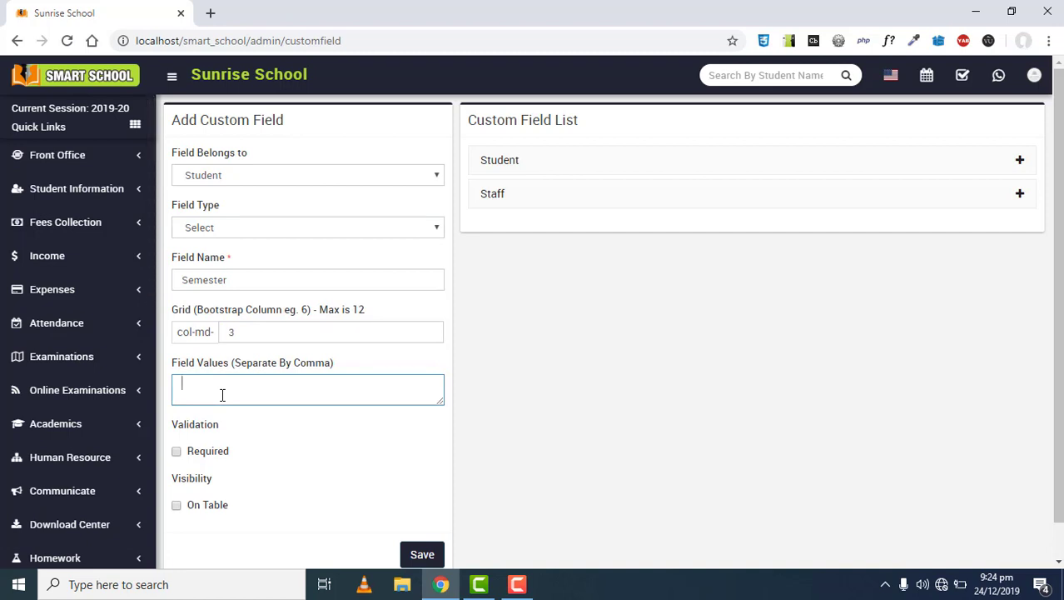
type("1st,2nd,3rd,4th")
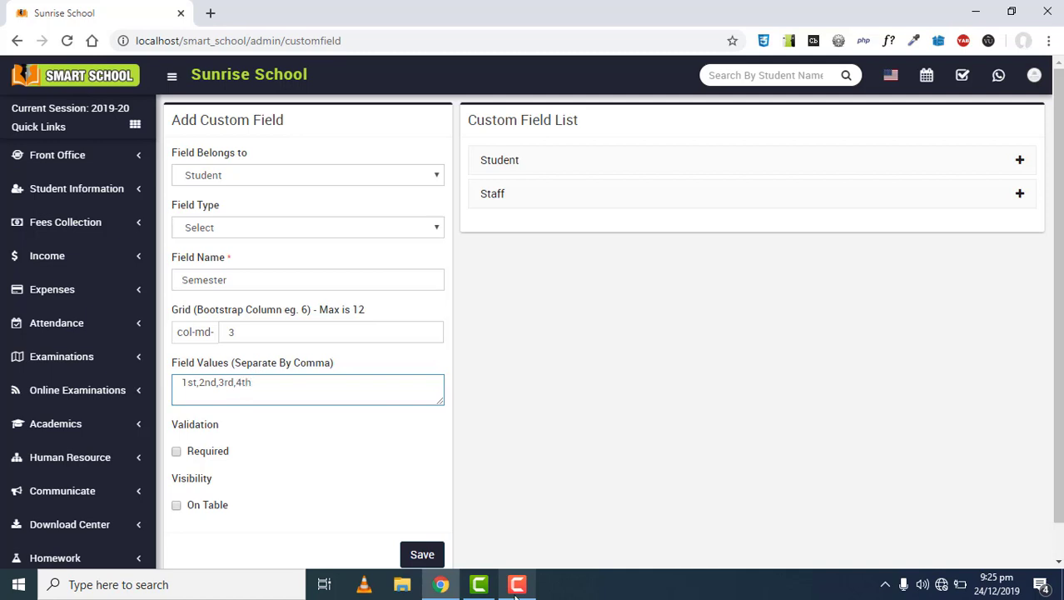
Mark the Semester custom field as required and save it
left_click(176, 451)
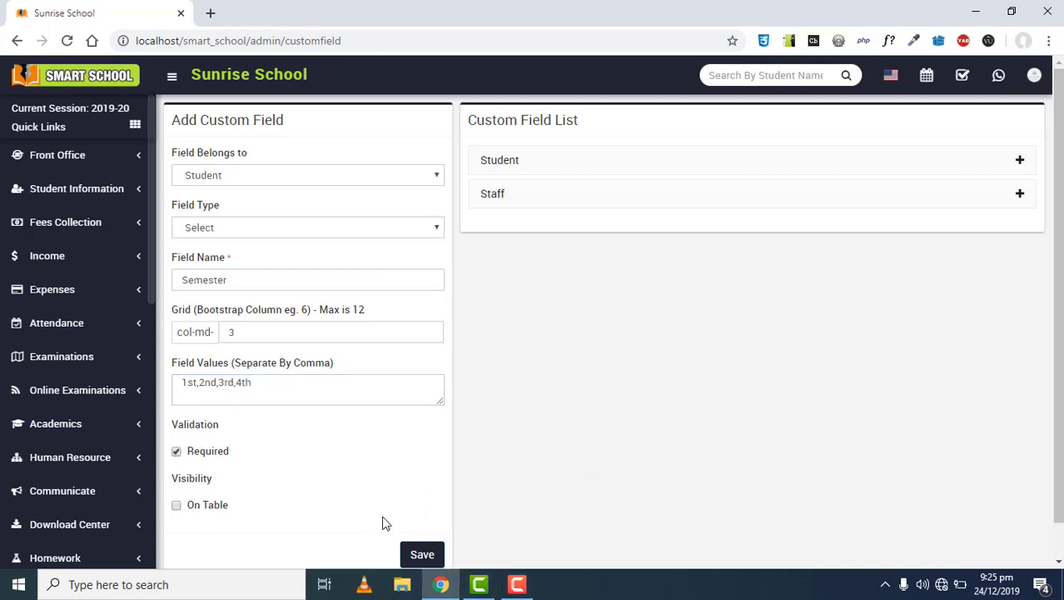
left_click(422, 554)
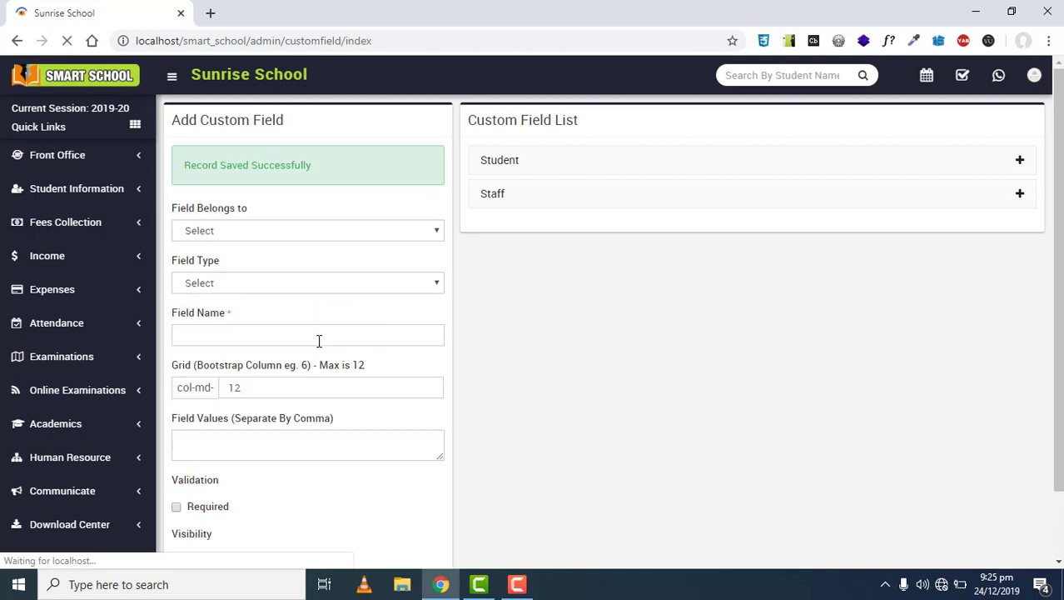
left_click(59, 190)
Open the Student Admission form and scroll down to the new Semester field
left_click(72, 240)
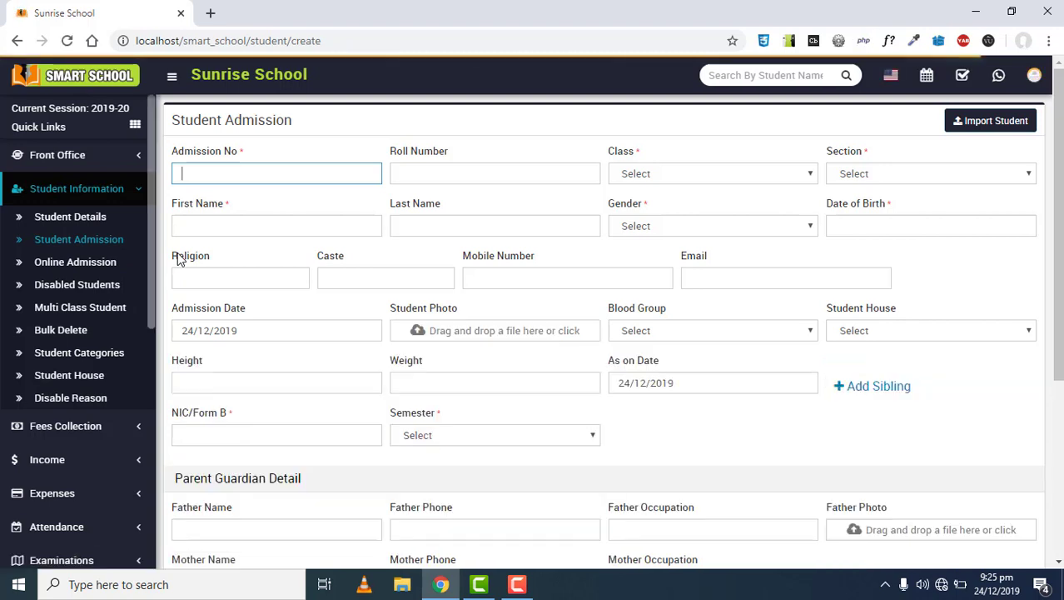
scroll(361, 388, "down", 1)
scroll(361, 387, "down", 2)
left_click_drag(401, 257, 389, 260)
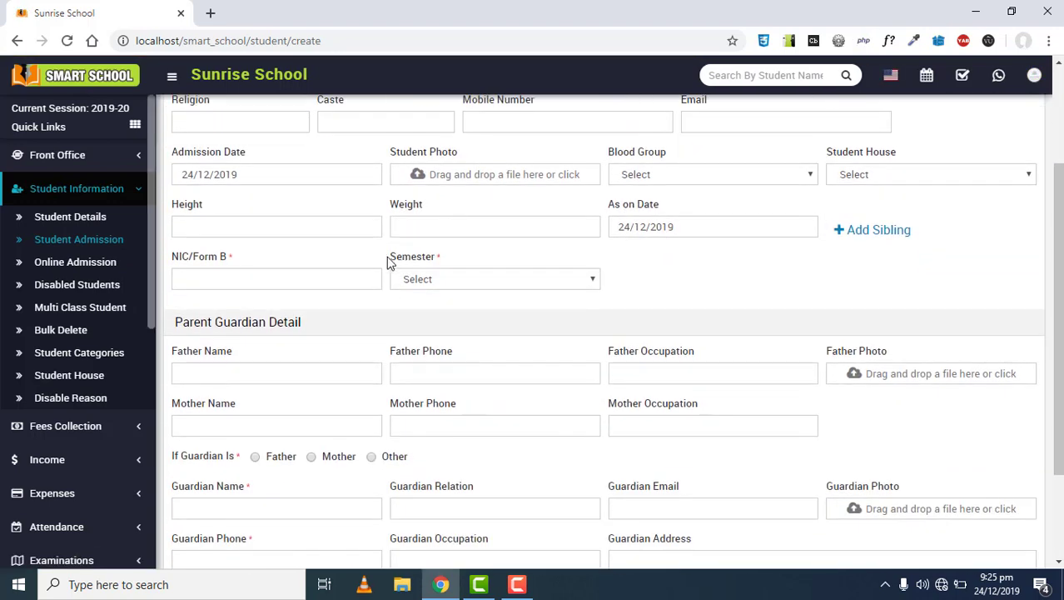
left_click(441, 267)
Try the Semester dropdown options 2nd, 3rd and 4th, leaving 2nd selected
left_click(436, 279)
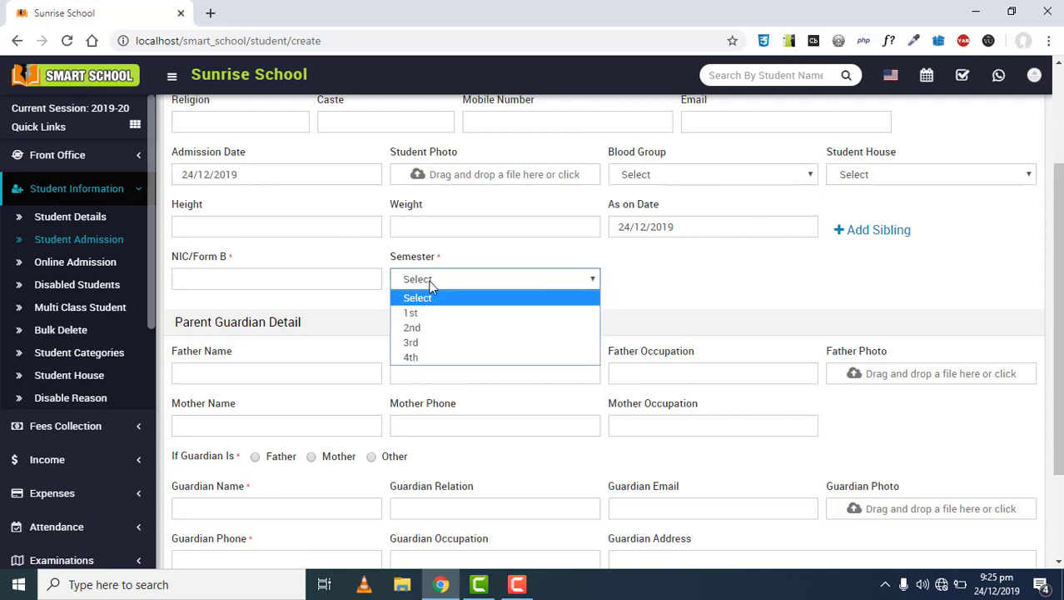
left_click(428, 328)
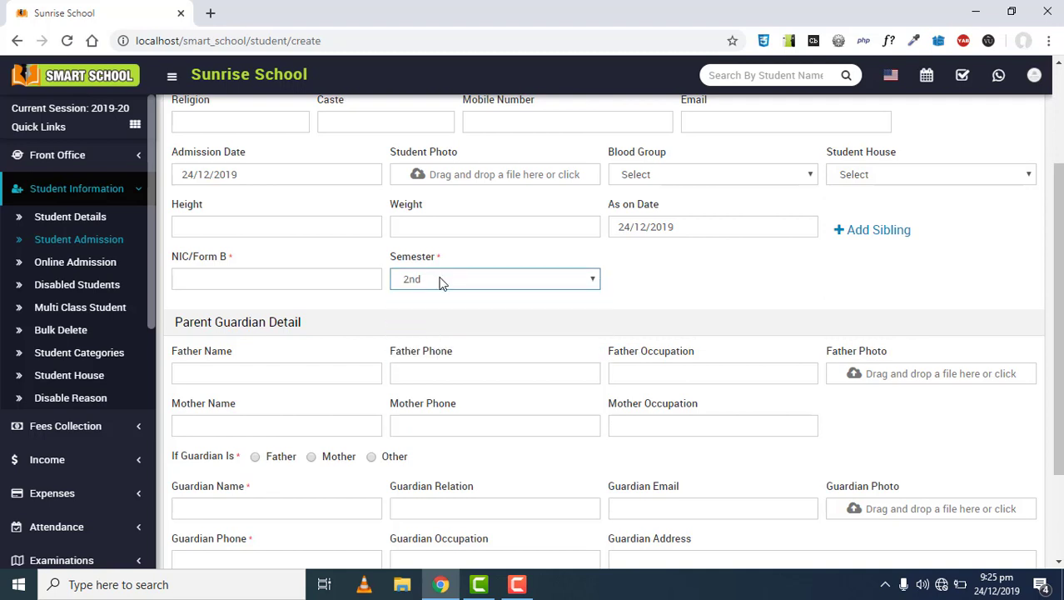
left_click(440, 280)
left_click(437, 341)
left_click(454, 282)
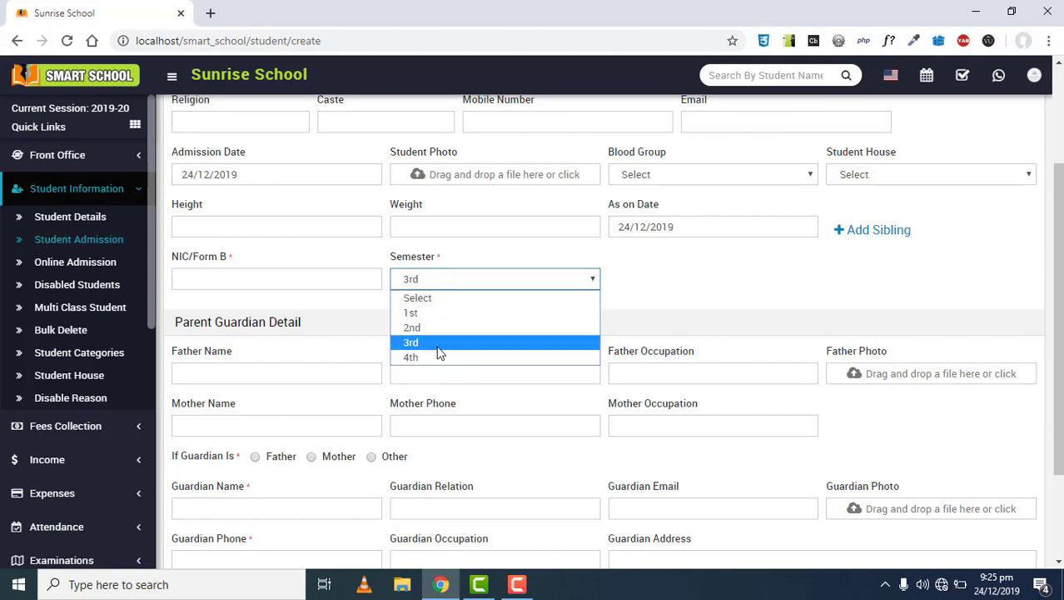
left_click(412, 356)
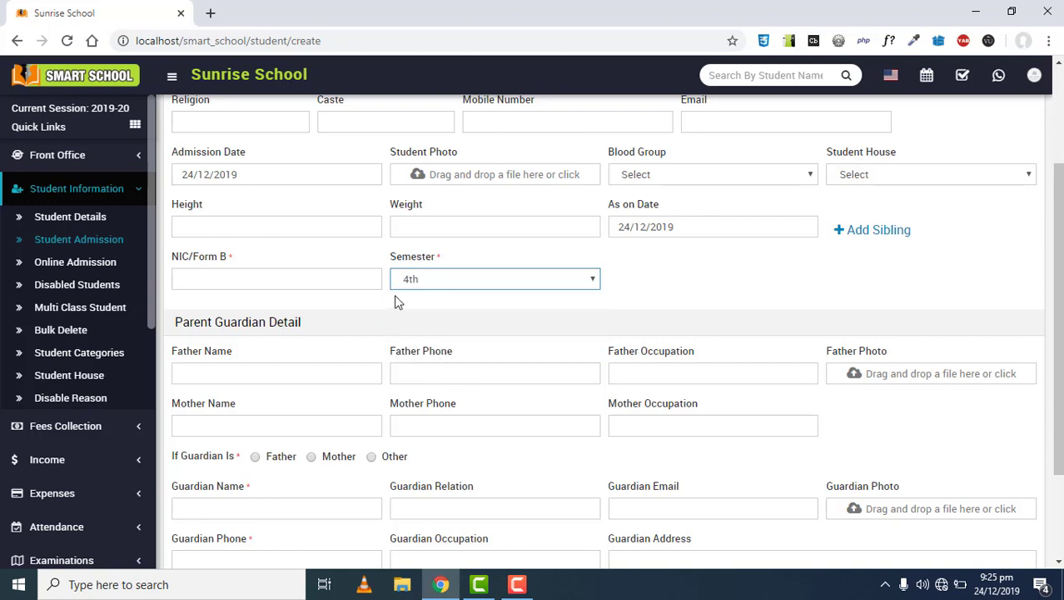
left_click(410, 281)
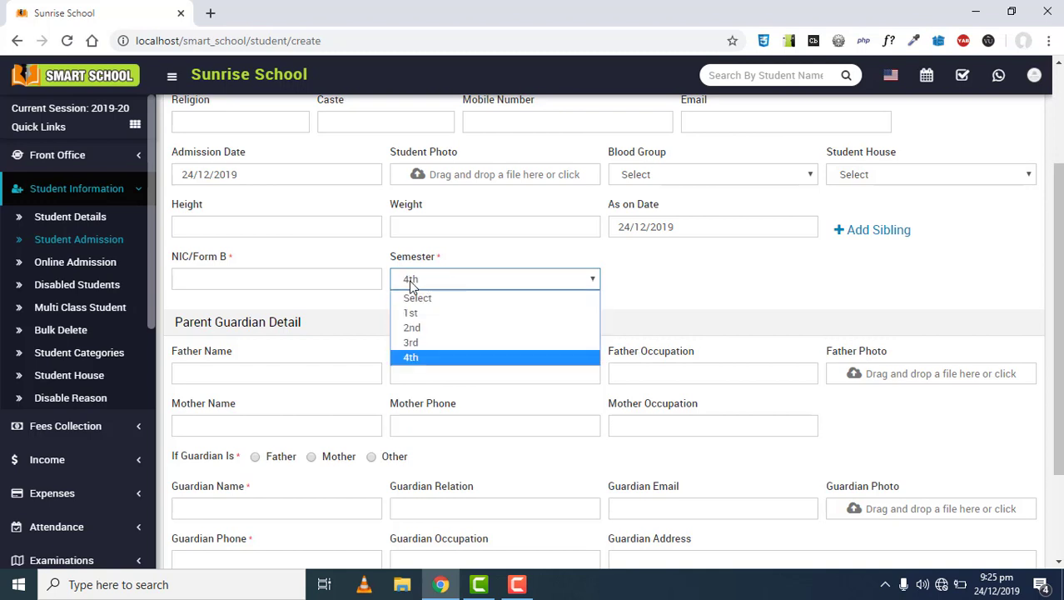
left_click(408, 330)
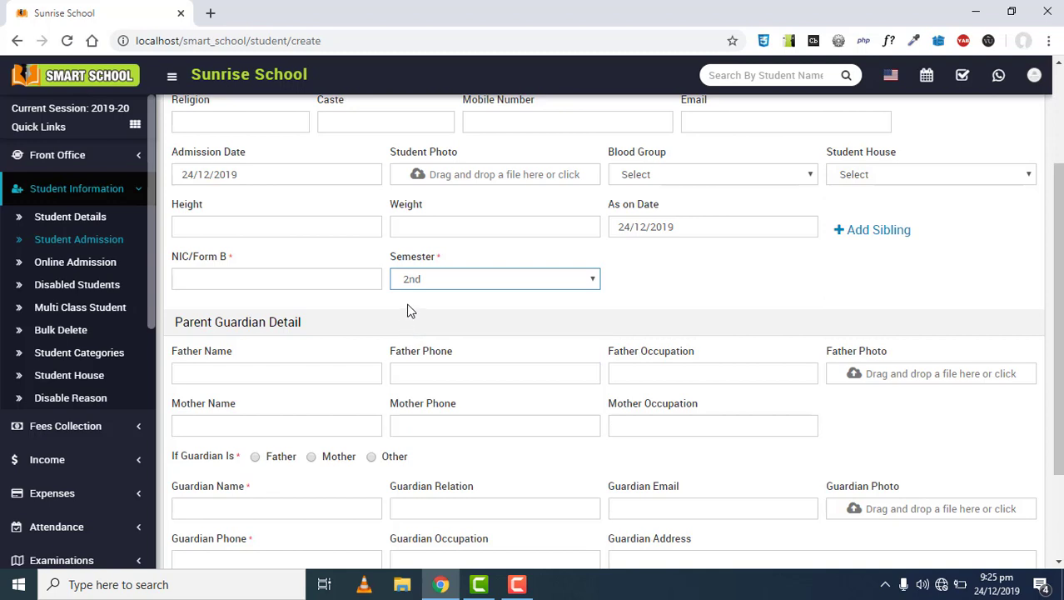
scroll(408, 301, "up", 2)
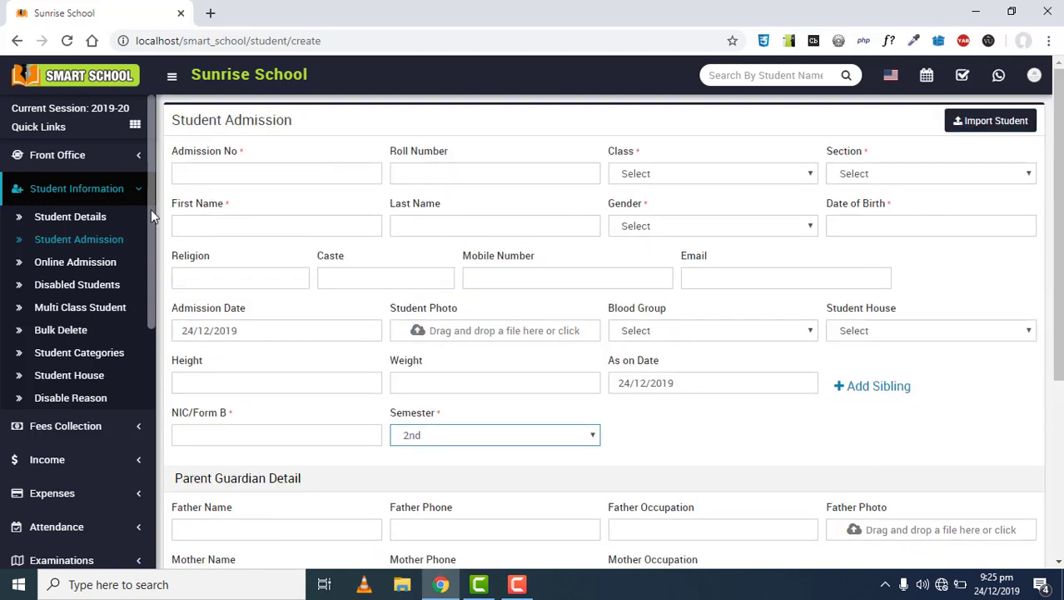
left_click(98, 221)
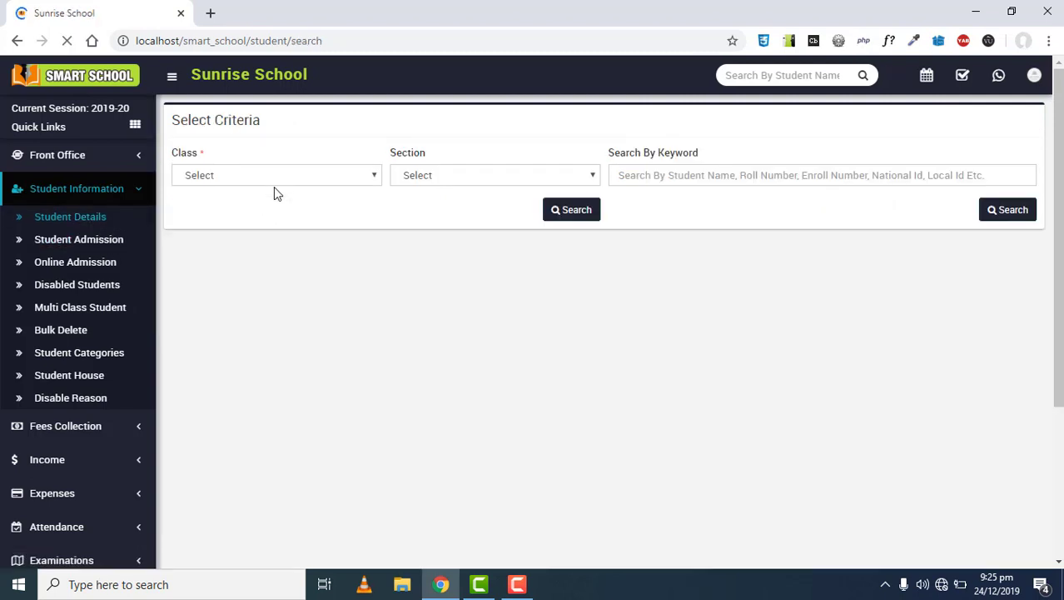
Leave the student details page and return to System Settings > Custom Fields
left_click(274, 185)
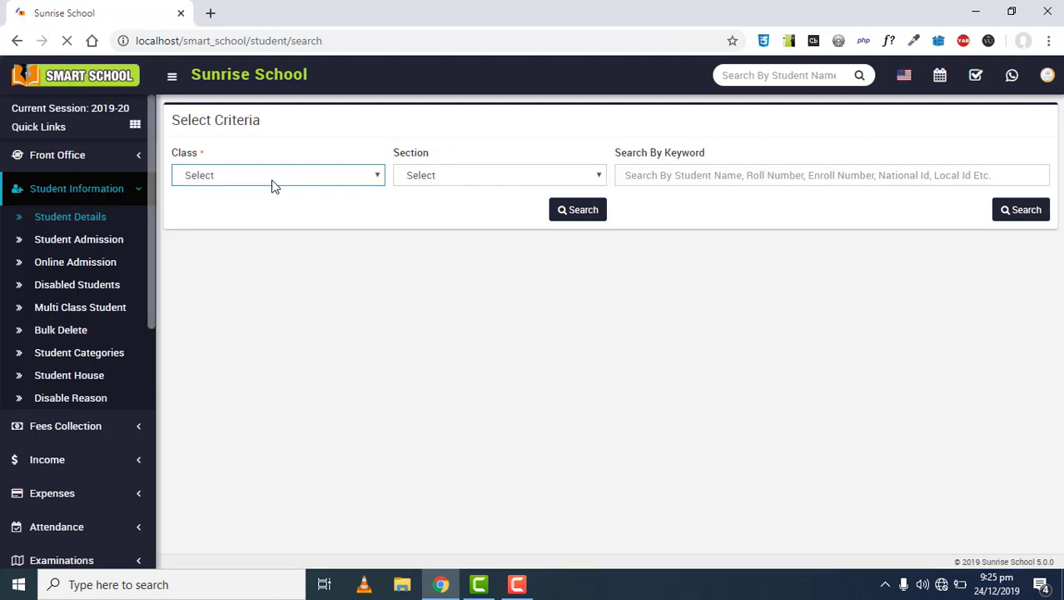
left_click(556, 341)
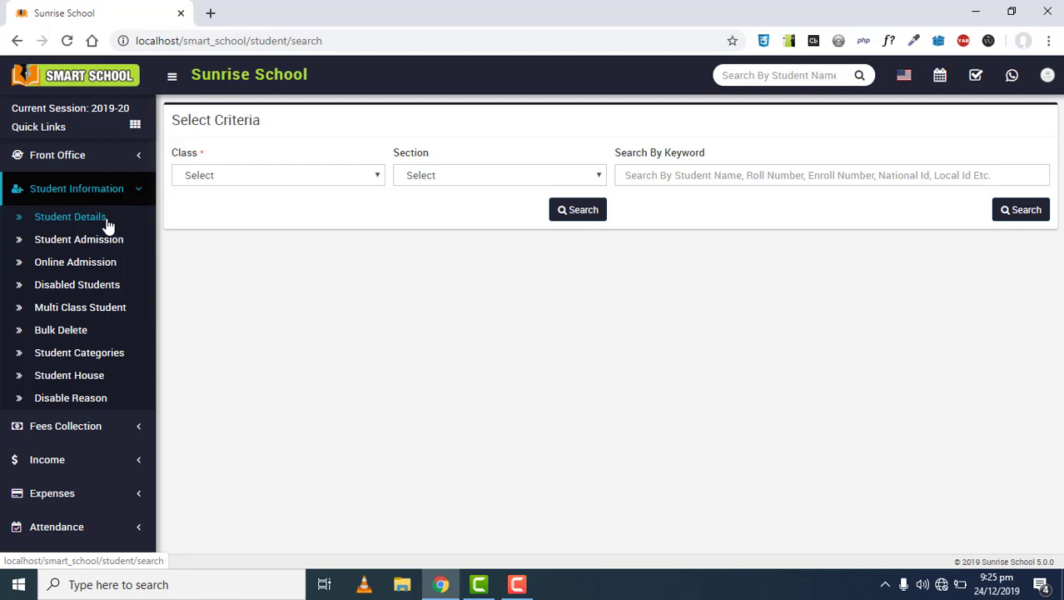
left_click(92, 197)
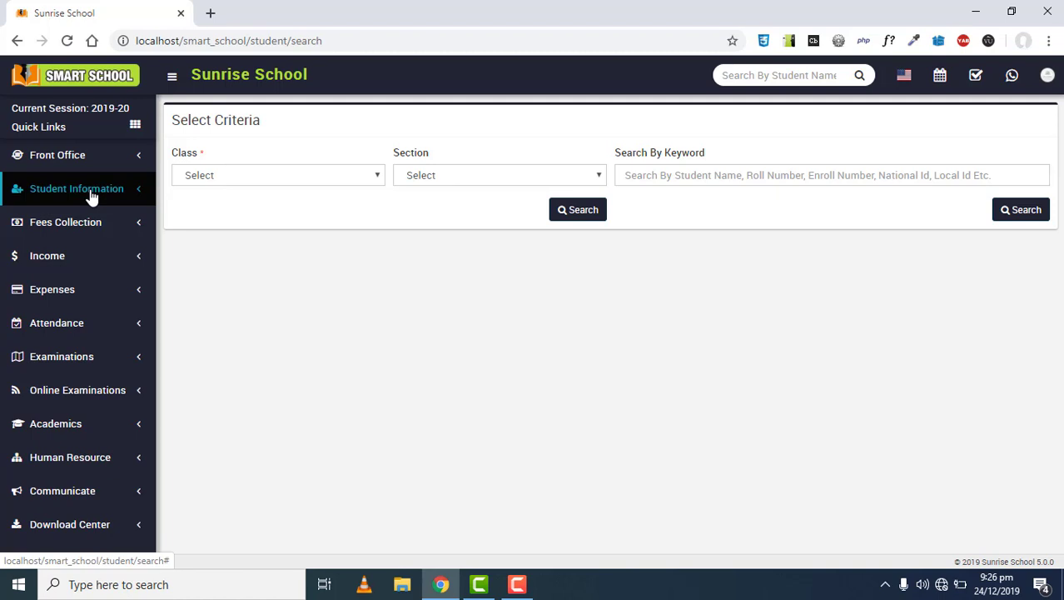
scroll(79, 245, "down", 3)
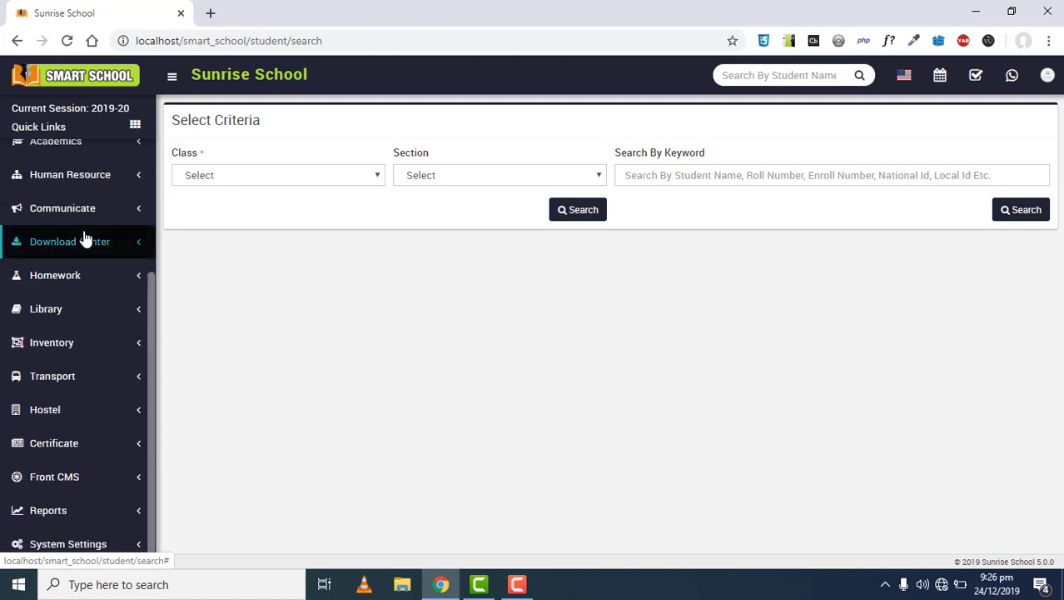
left_click(90, 543)
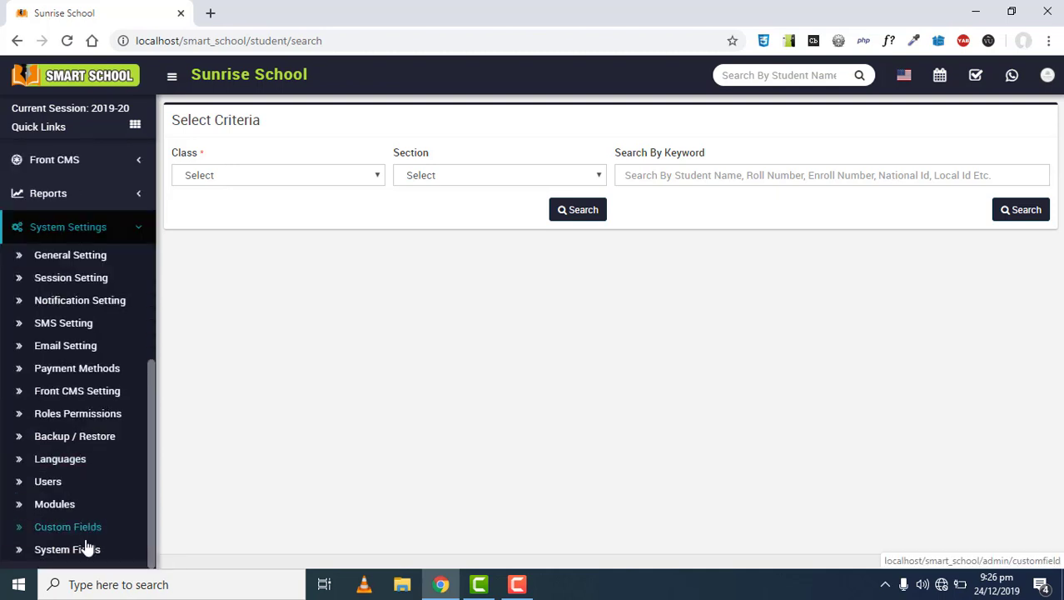
left_click(94, 533)
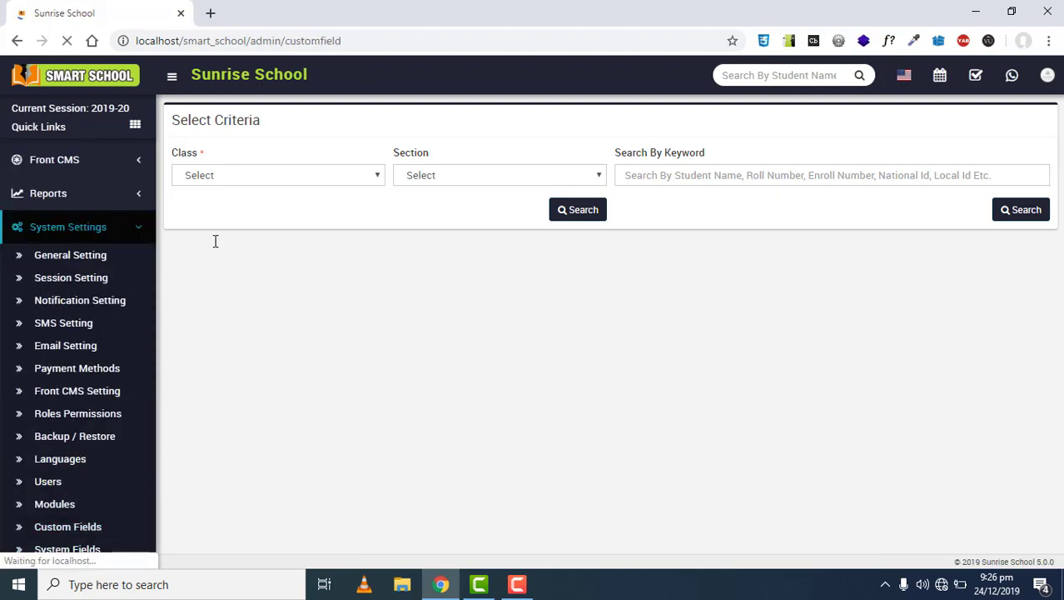
left_click(224, 176)
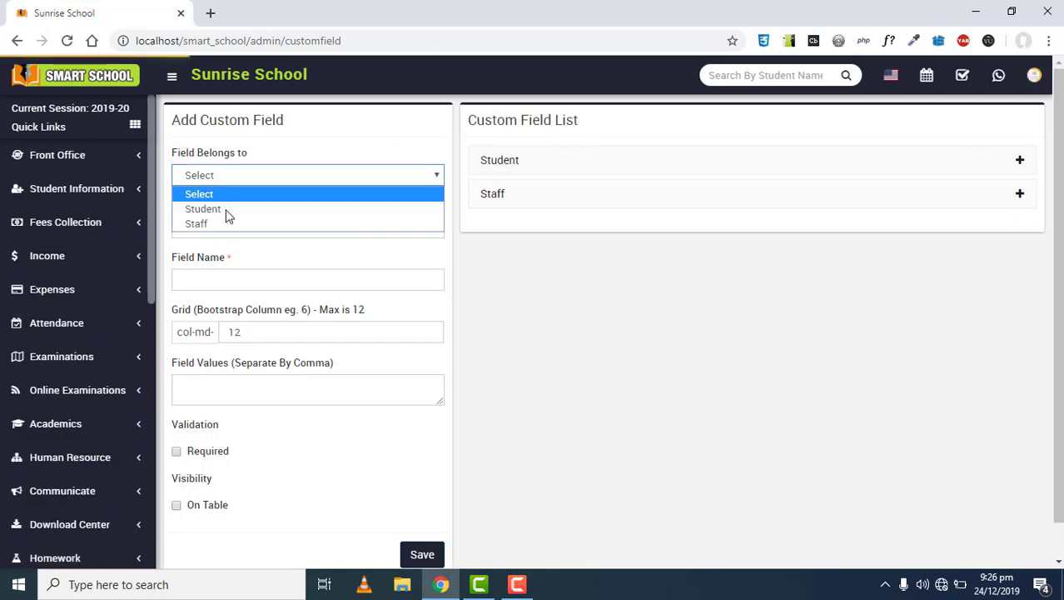
Define a required Staff Number field named NIC/Passport with grid width 3 and save it
left_click(225, 223)
left_click(219, 229)
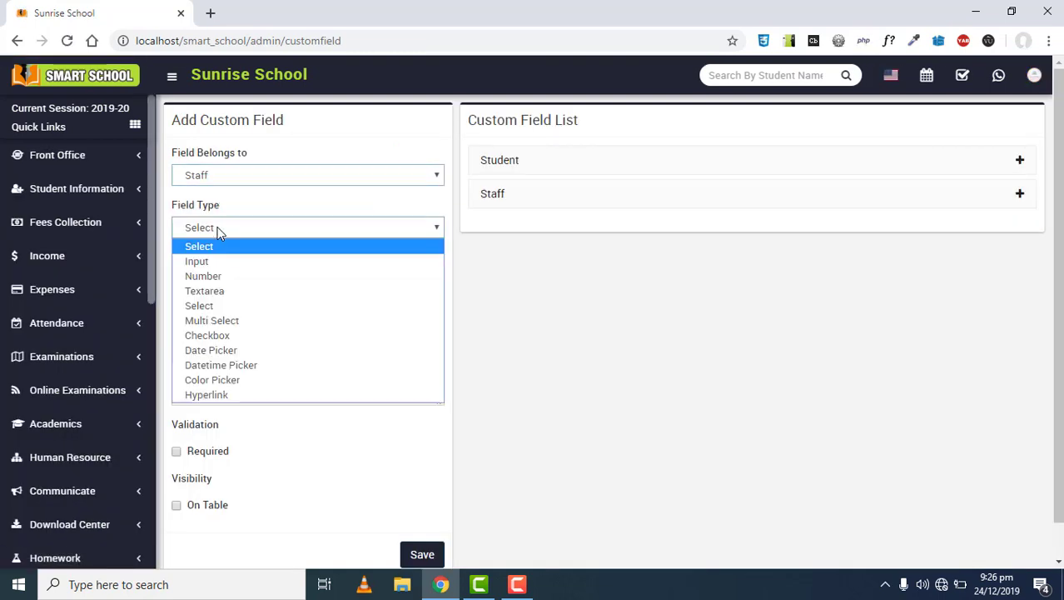
left_click(217, 278)
left_click(216, 279)
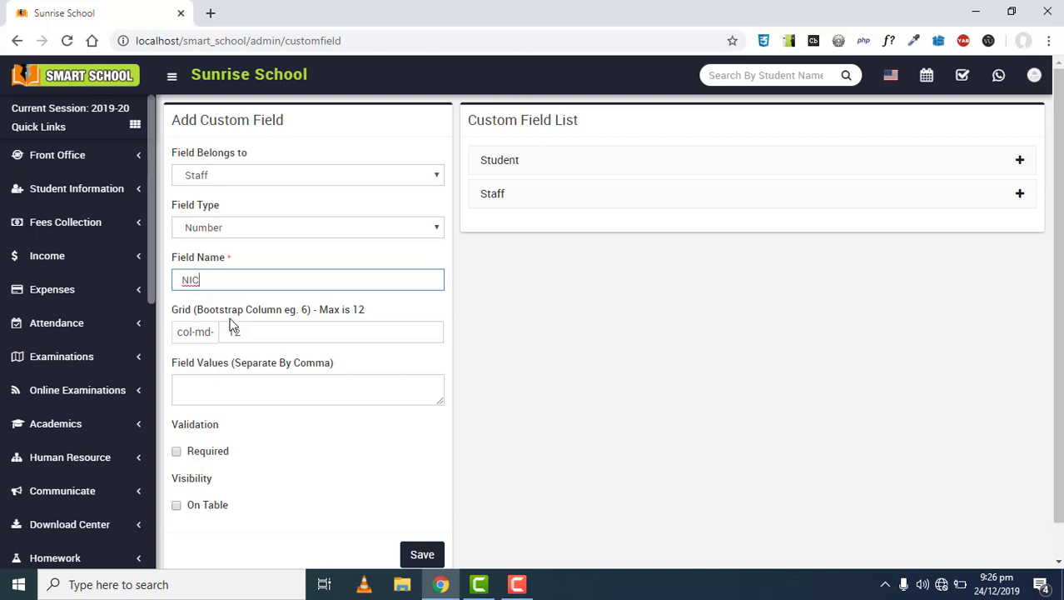
scroll(233, 326, "down", 1)
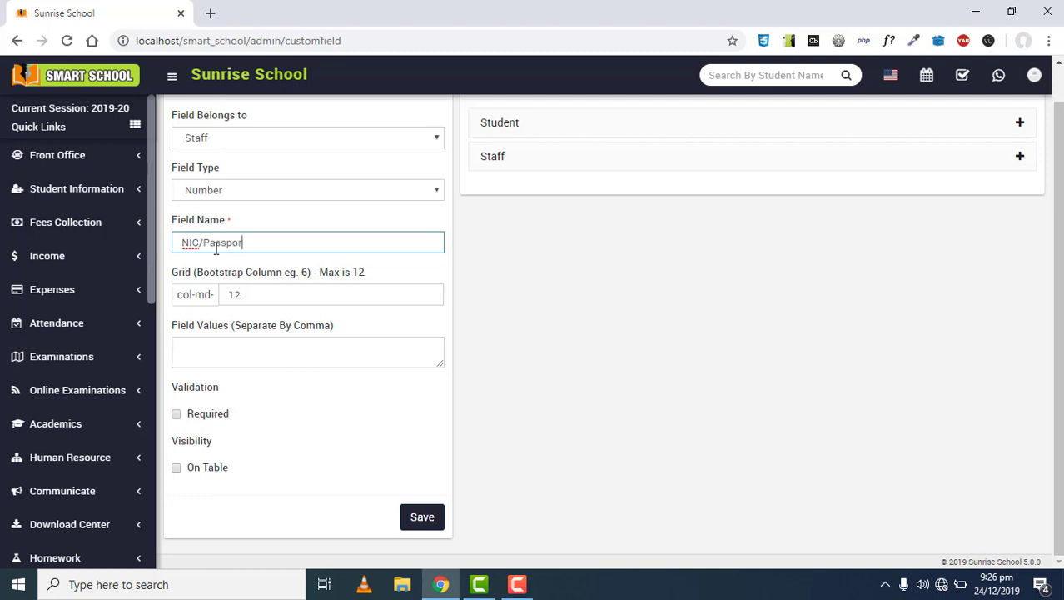
left_click(198, 294)
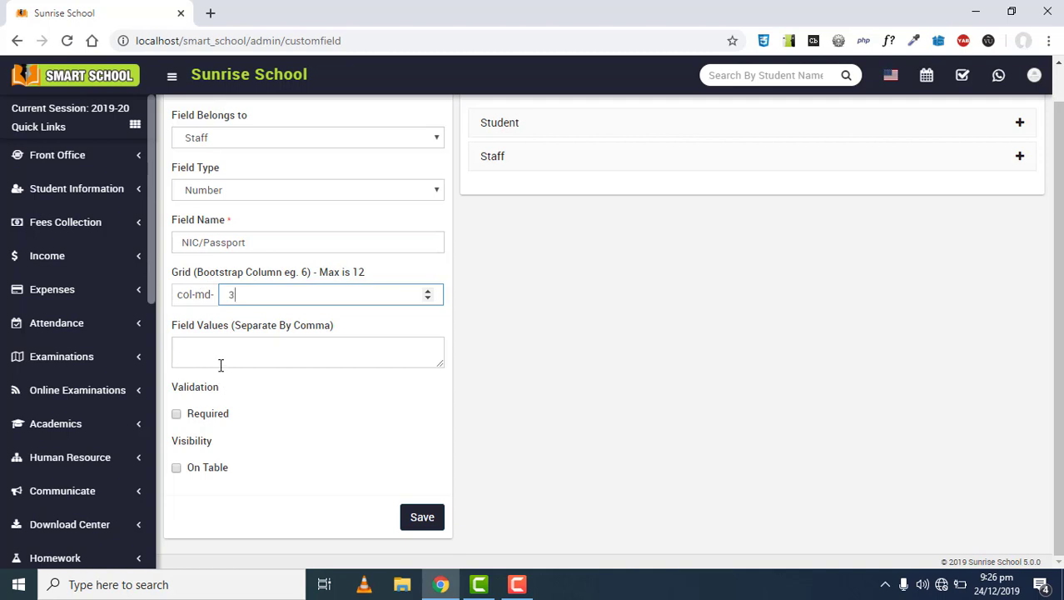
left_click(177, 414)
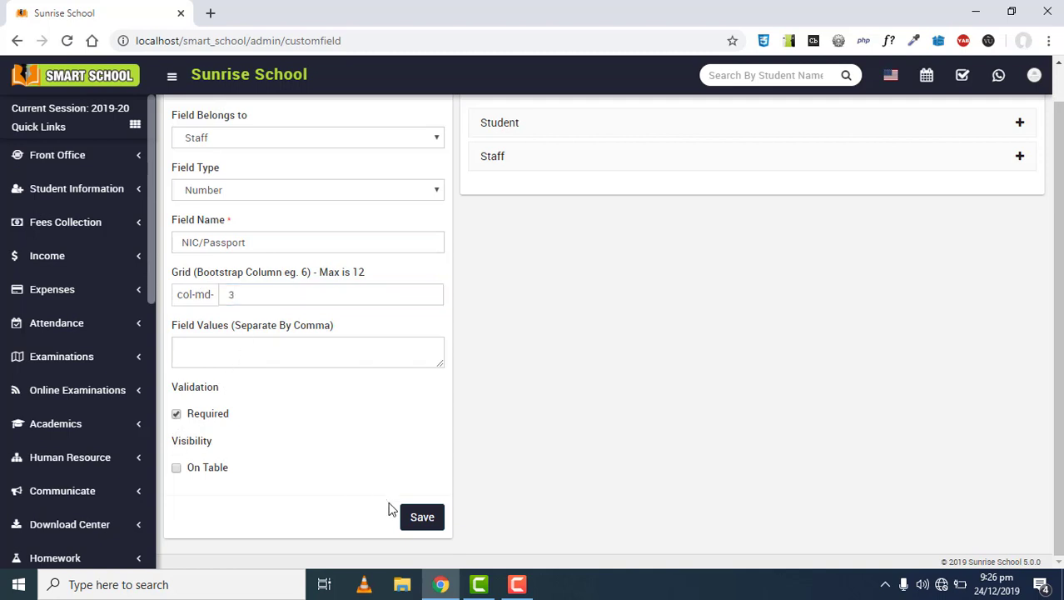
left_click(422, 517)
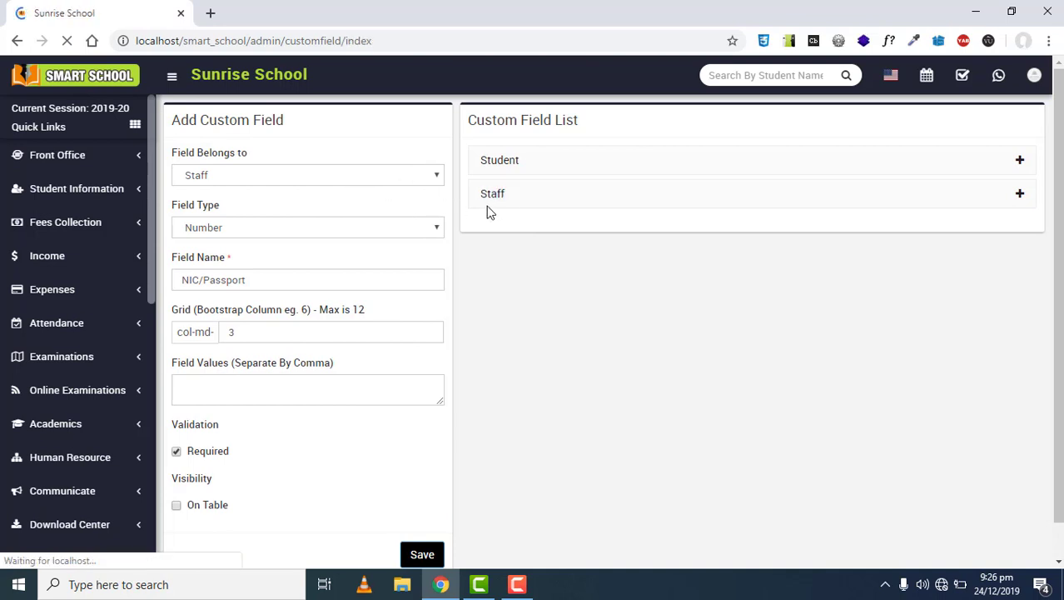
Check NIC/Passport in the Staff custom fields list, then open Human Resource > Staff Directory
left_click(740, 204)
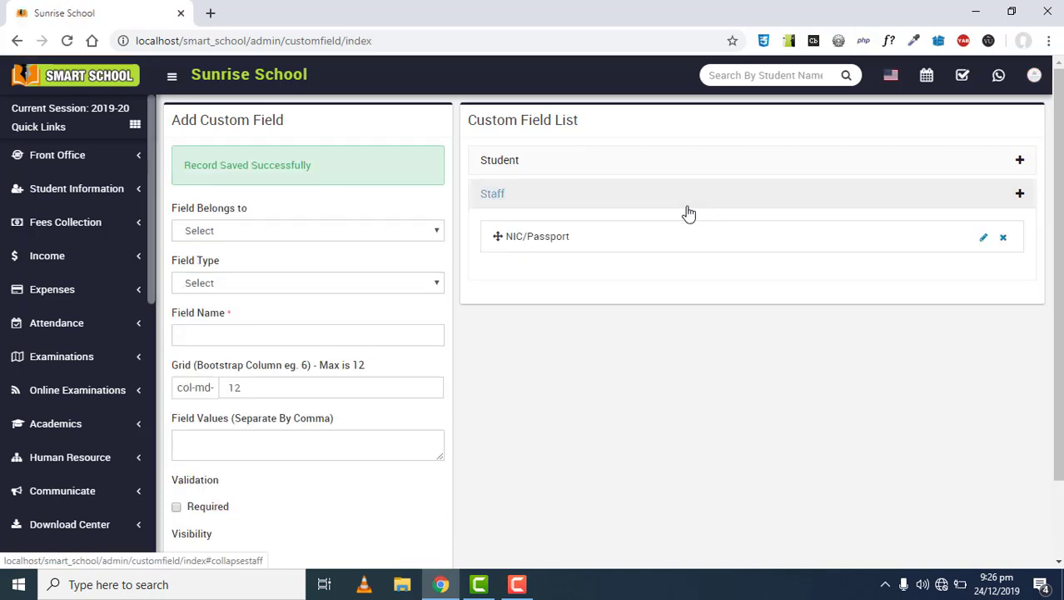
left_click(508, 197)
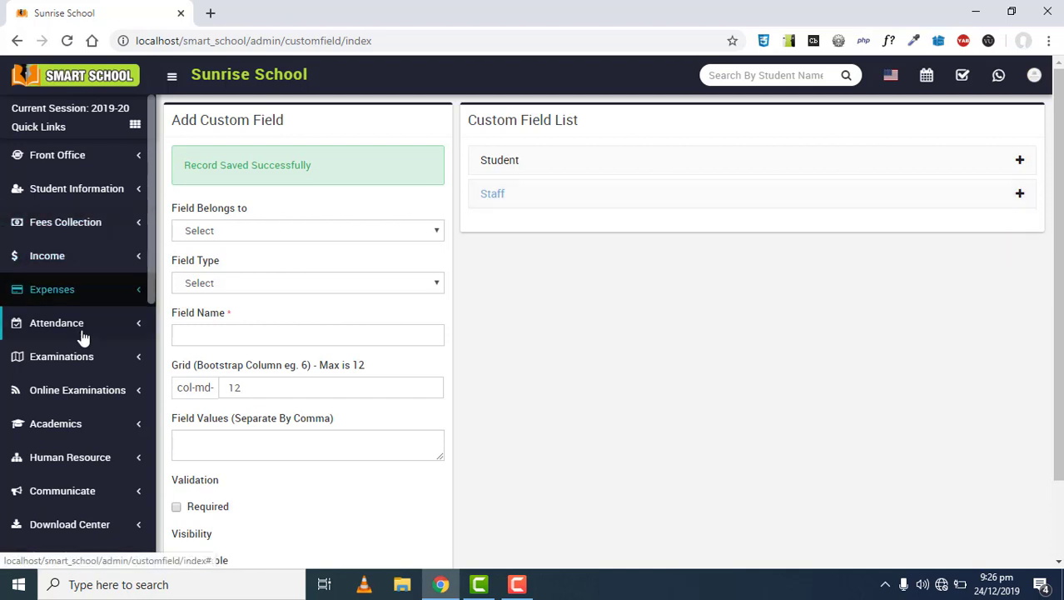
scroll(50, 354, "down", 2)
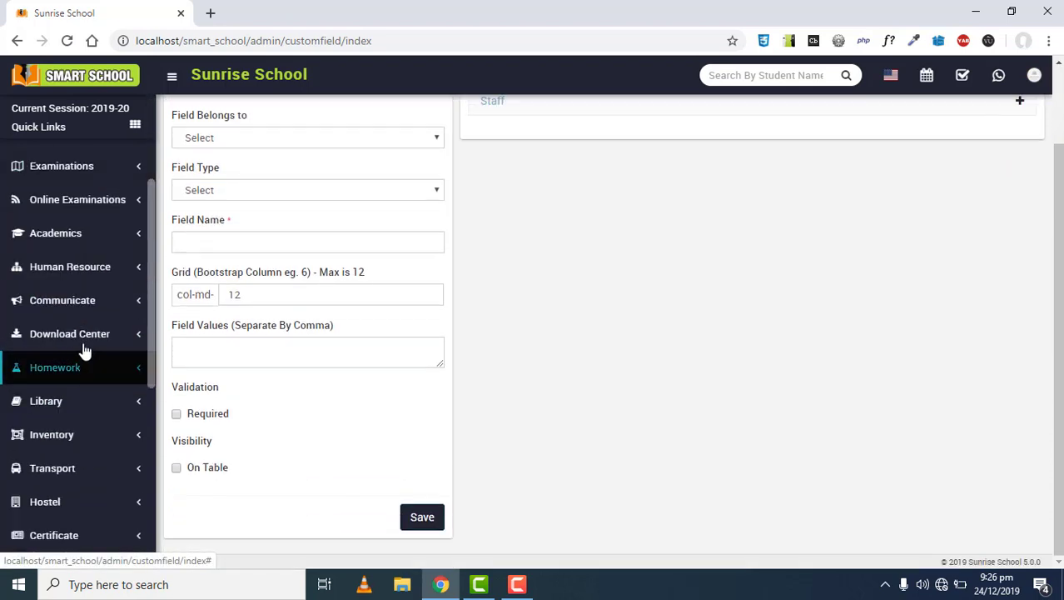
left_click(72, 271)
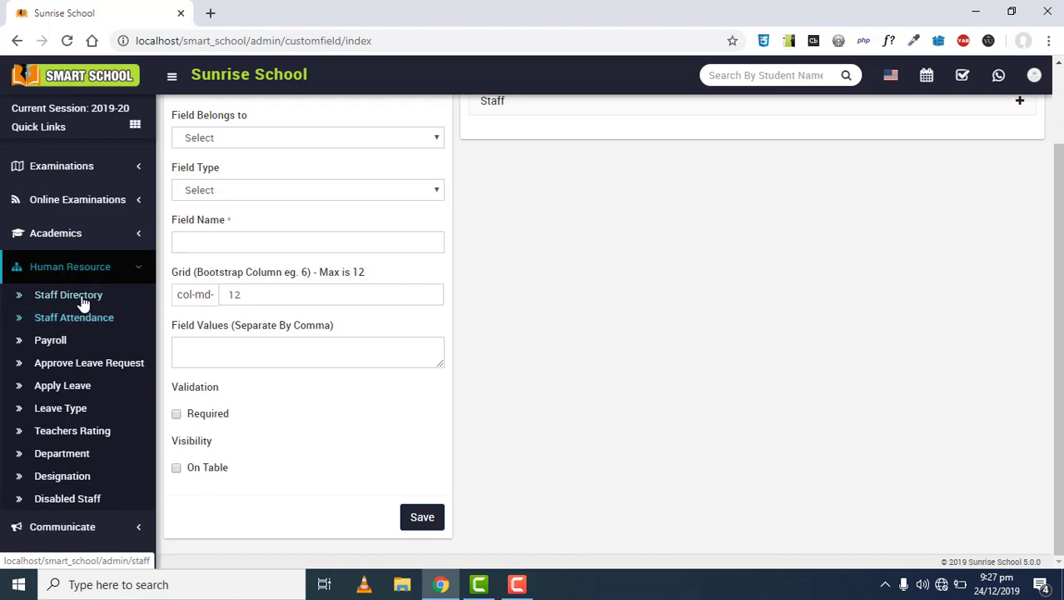
left_click(68, 295)
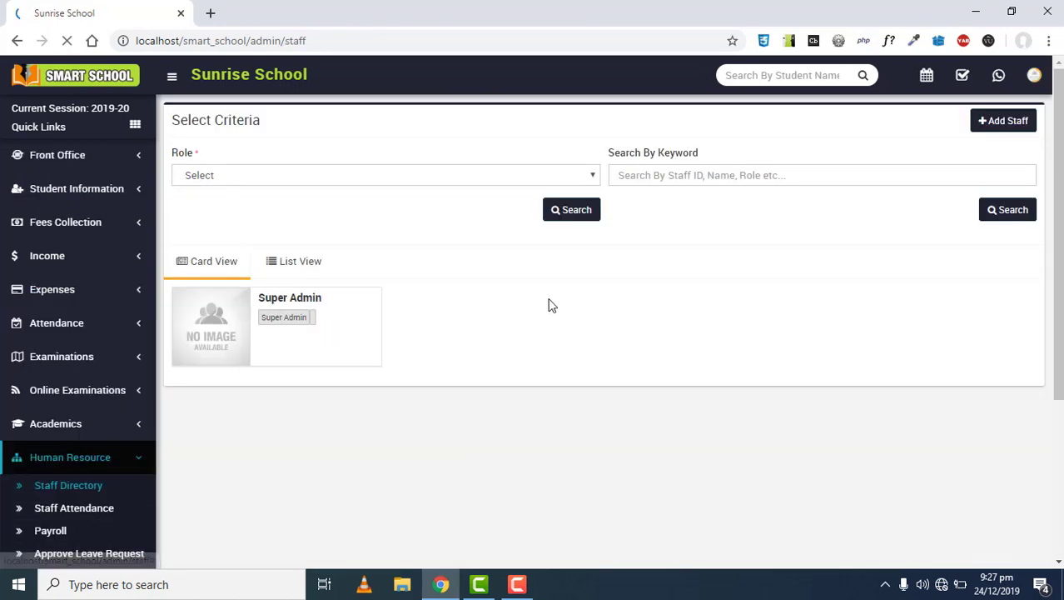
Open the Add Staff form and scroll down to the new NIC/Passport field
left_click(1005, 133)
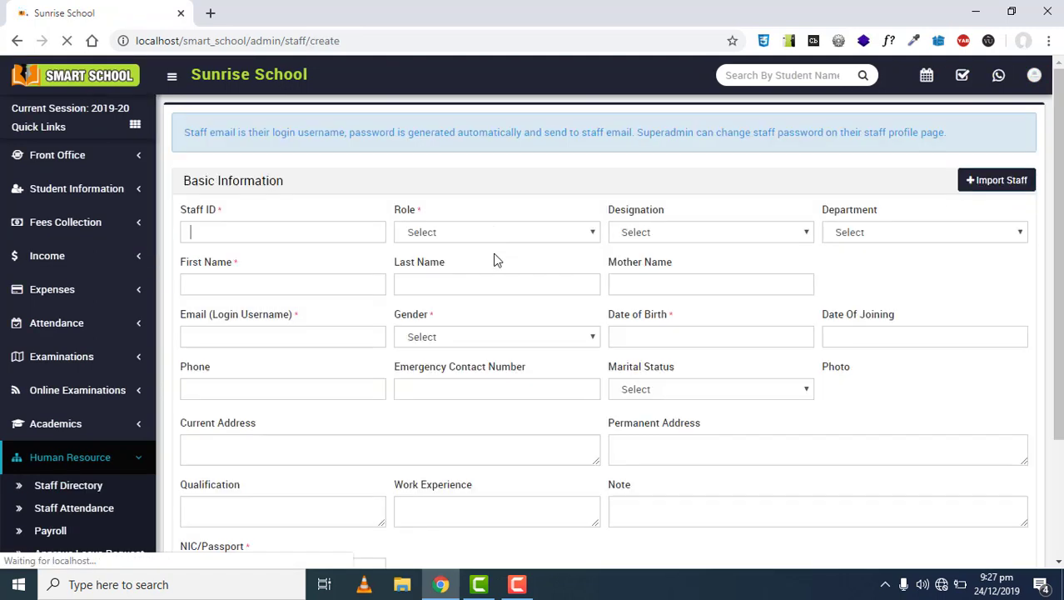
scroll(452, 278, "down", 1)
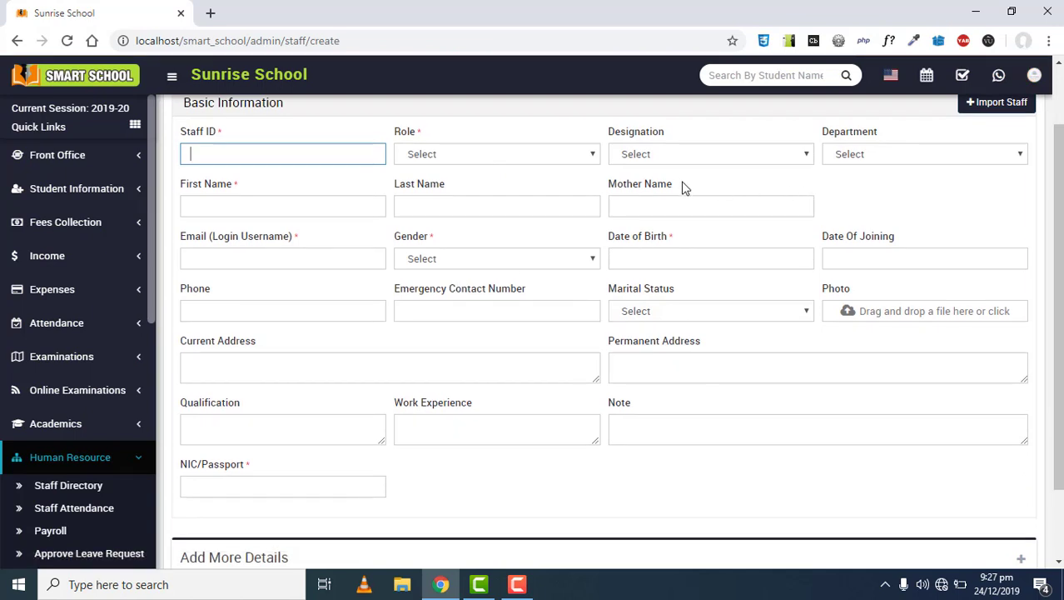
left_click_drag(683, 187, 623, 191)
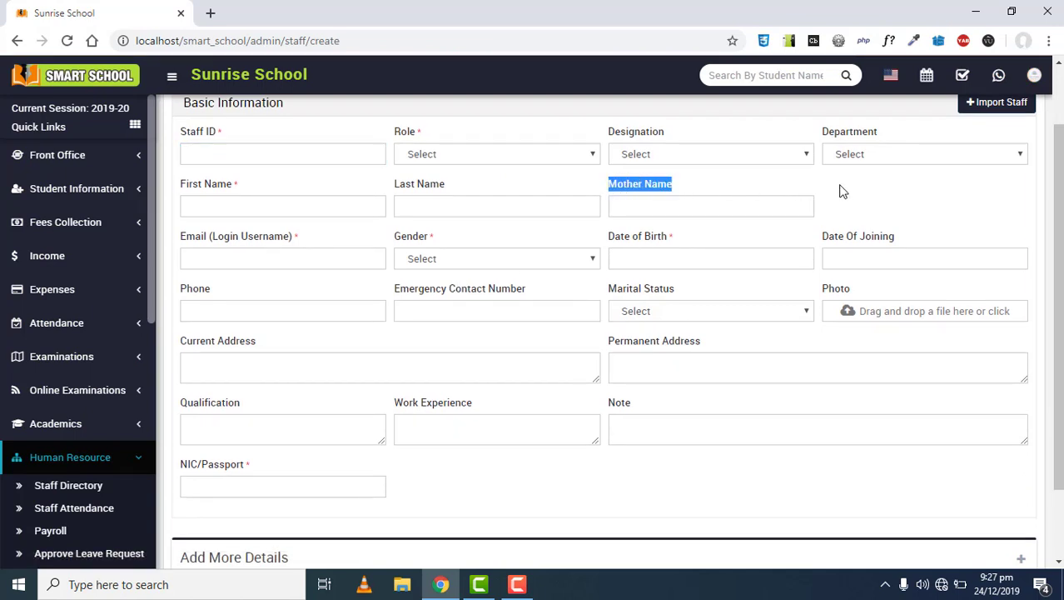
left_click(904, 194)
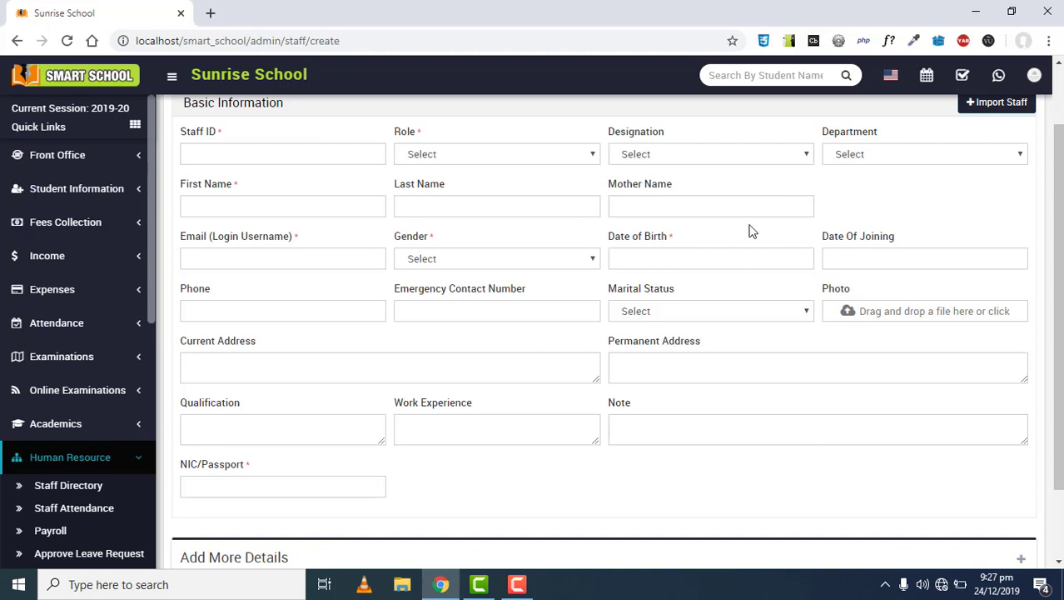
scroll(751, 231, "down", 1)
scroll(325, 261, "down", 1)
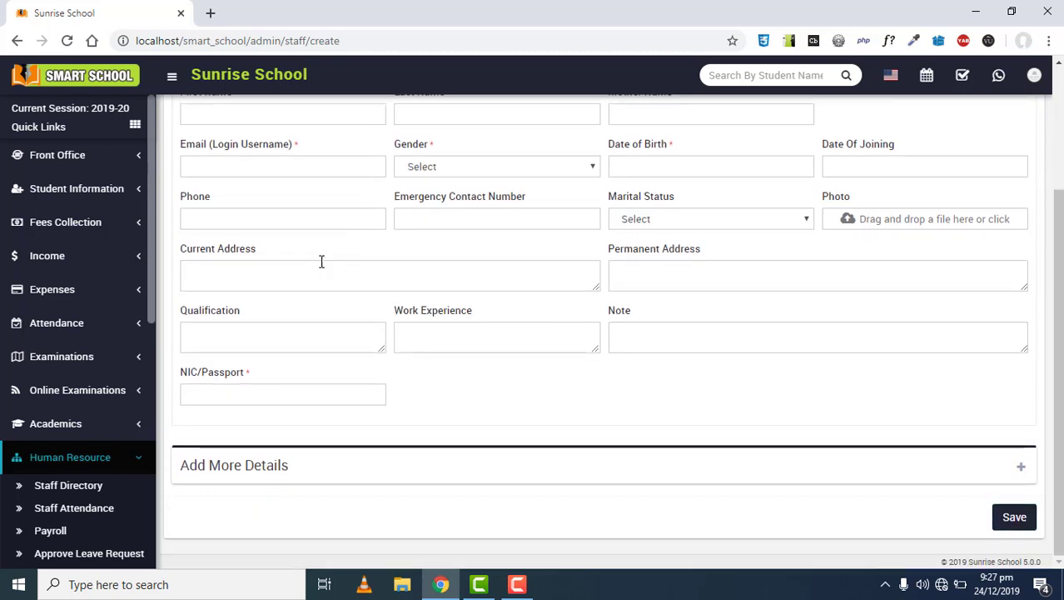
left_click_drag(258, 375, 181, 377)
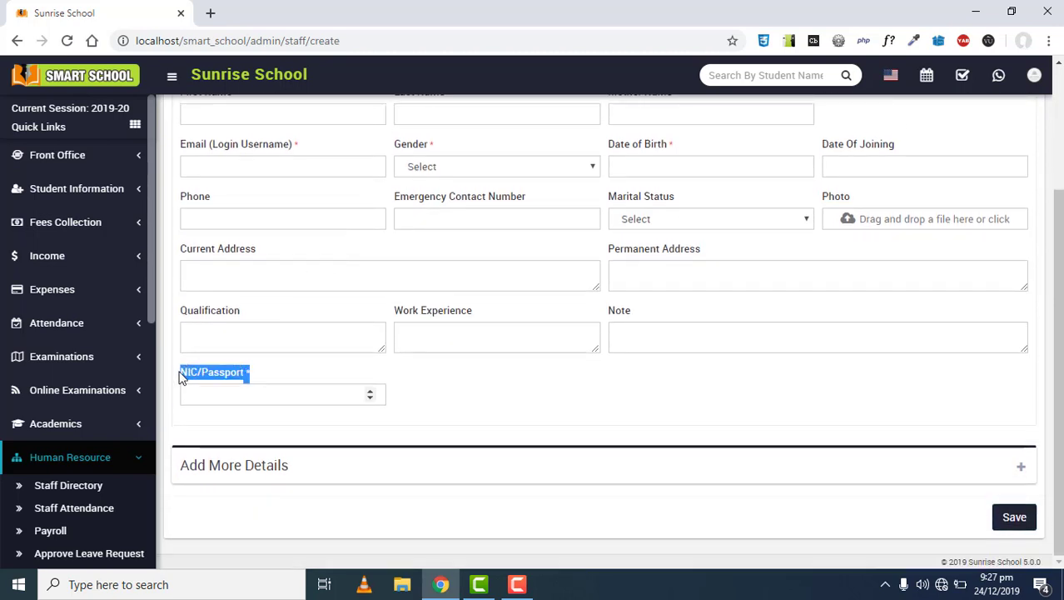
left_click(269, 371)
Step the NIC/Passport number up to 5, then return to the dashboard
left_click(268, 394)
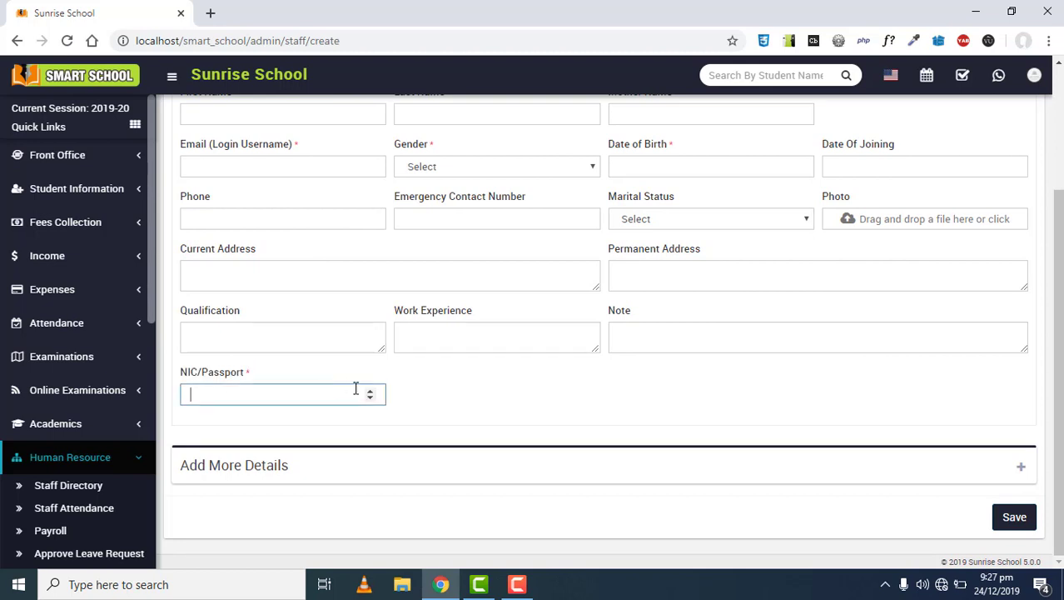
left_click(371, 391)
left_click(371, 391)
left_click(371, 392)
left_click(301, 362)
scroll(303, 362, "up", 3)
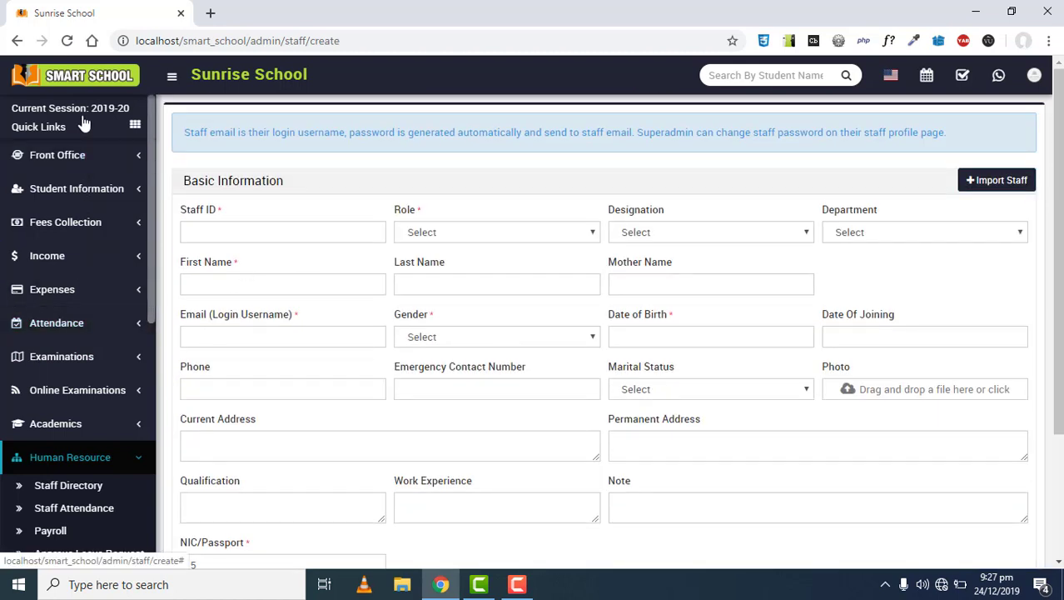
left_click(80, 83)
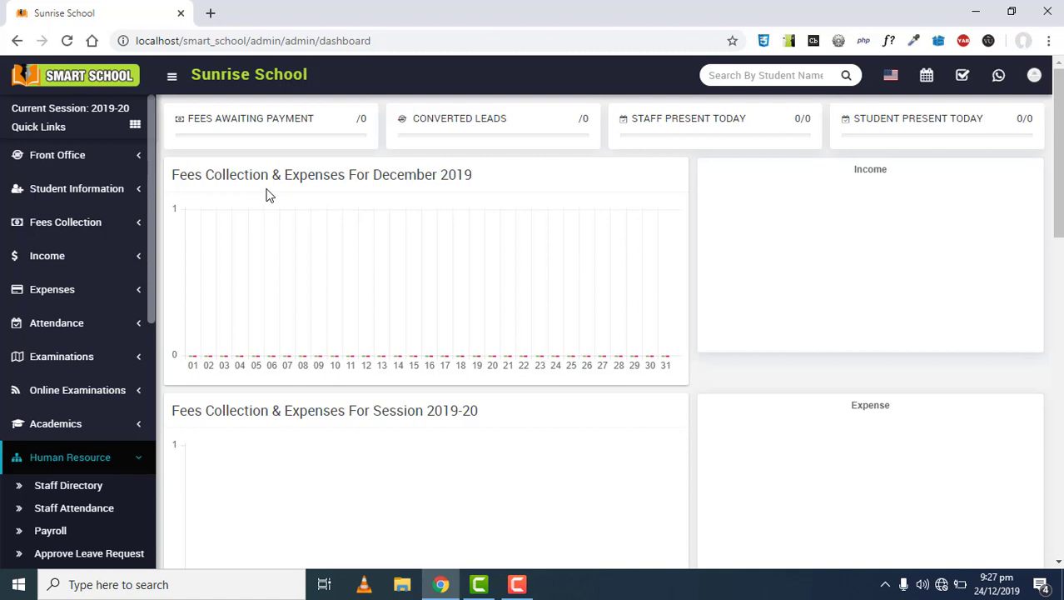
Collapse the Human Resource section in the dashboard sidebar
left_click(100, 460)
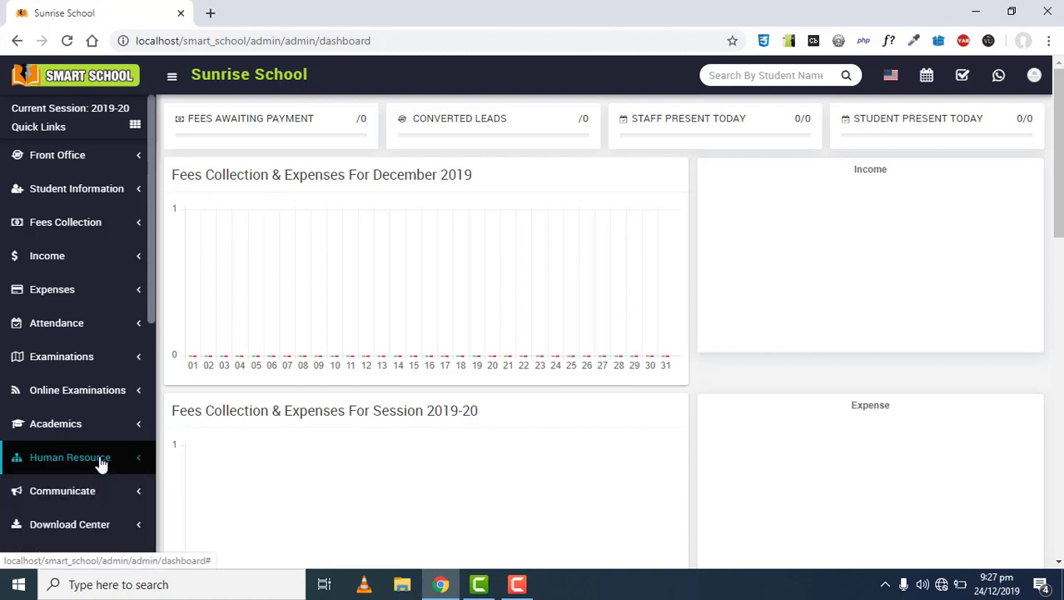